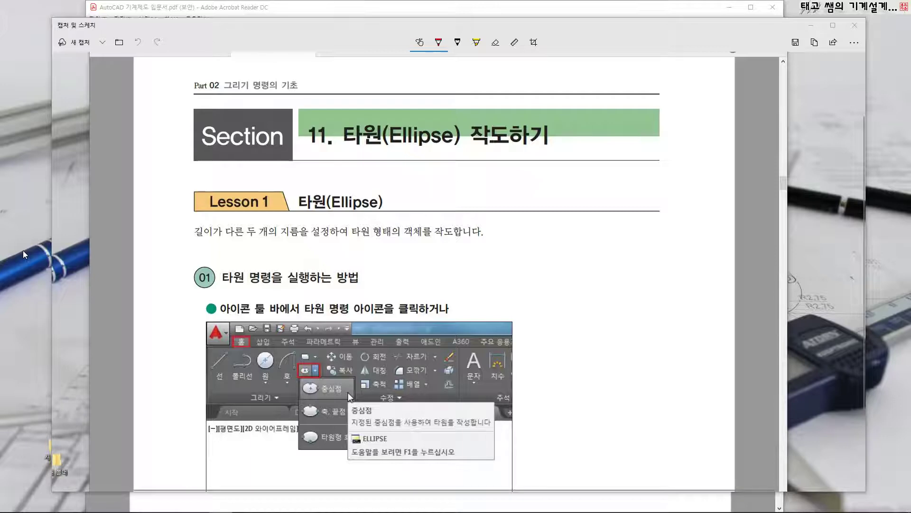
Step: Circle the 중심점 option in the captured ellipse menu, and undo the pen marks
mouse_move(317, 399)
mouse_down()
mouse_move(298, 397)
mouse_move(324, 394)
mouse_up()
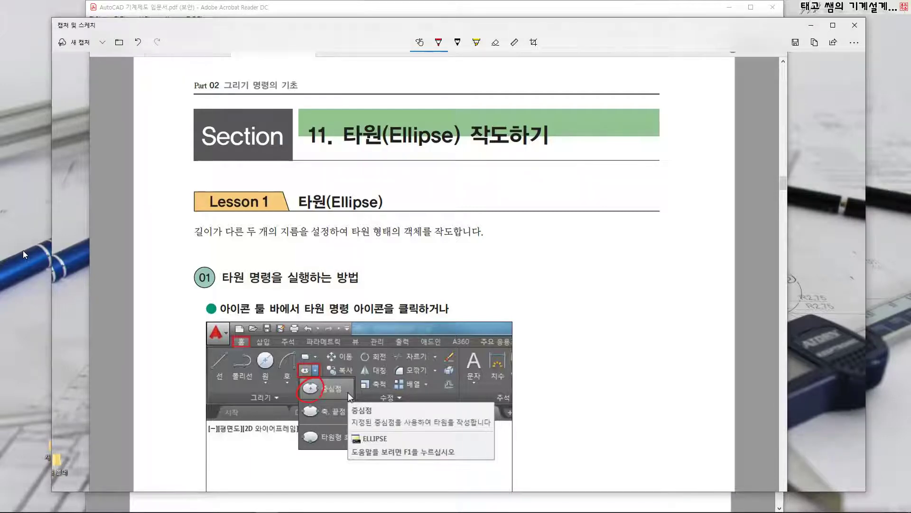
key(ctrl+z)
drag(328, 394, 341, 391)
key(ctrl+z)
key(ctrl+z)
key(ctrl+z)
Step: Sketch a centre-point ellipse beside the lesson text with centre 1 and axis points 2 and 3, circling the point labels
drag(550, 267, 551, 260)
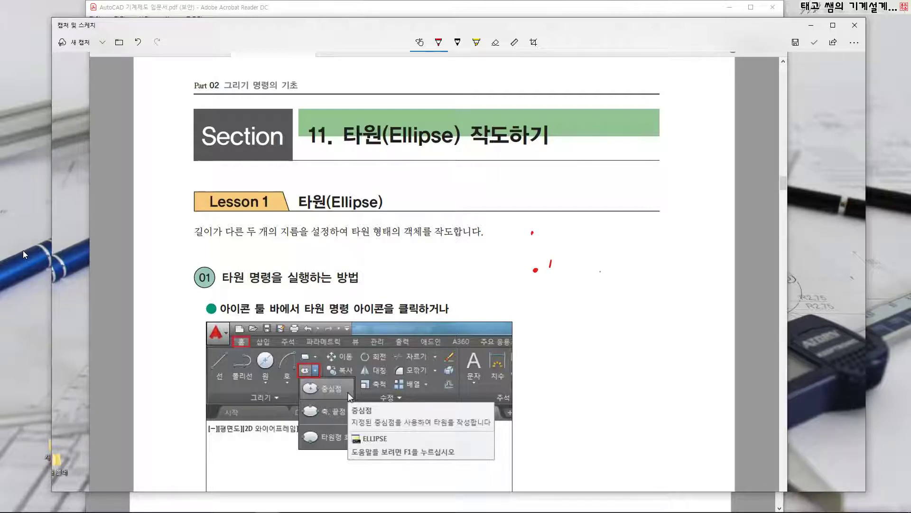
mouse_move(535, 269)
mouse_down()
mouse_move(533, 232)
mouse_move(596, 265)
mouse_move(586, 288)
mouse_move(515, 294)
mouse_move(493, 253)
mouse_move(544, 227)
mouse_up()
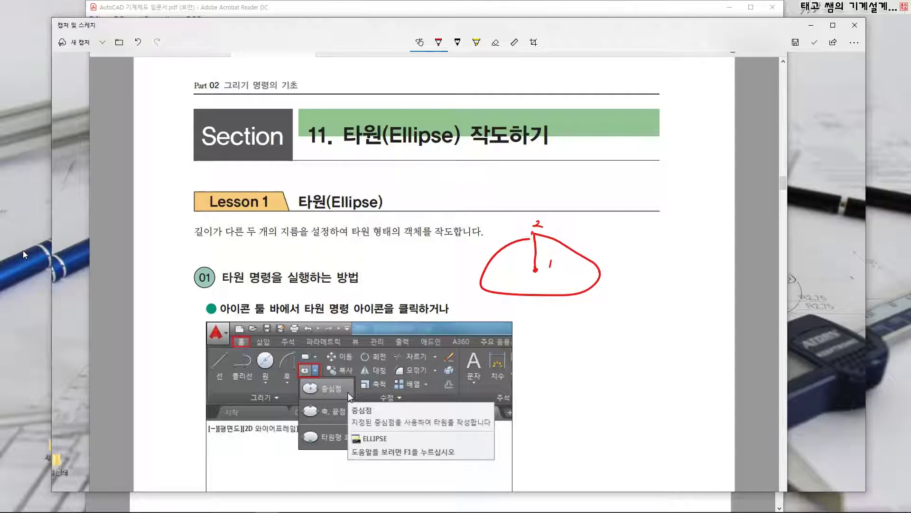
drag(607, 266, 608, 272)
drag(529, 277, 550, 277)
mouse_move(546, 233)
mouse_down()
mouse_move(538, 213)
mouse_move(549, 232)
mouse_up()
mouse_move(615, 277)
mouse_down()
mouse_move(607, 260)
mouse_move(613, 278)
mouse_up()
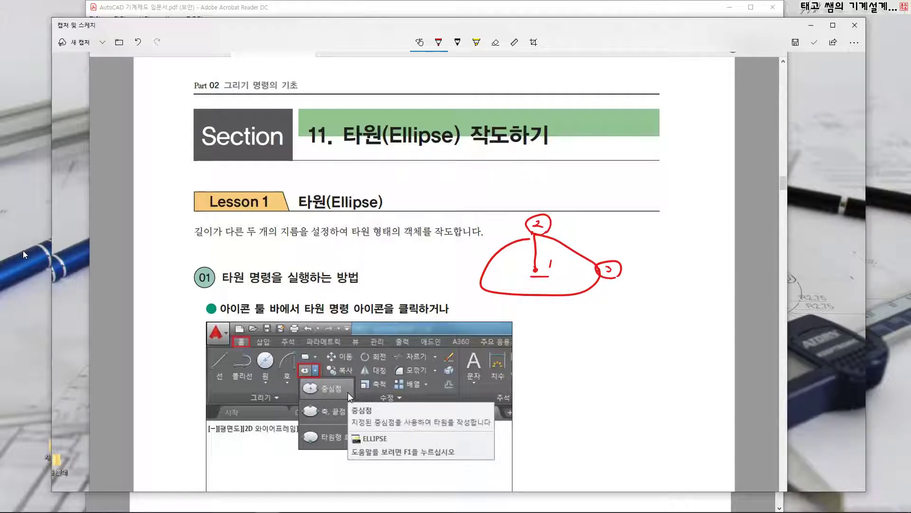
drag(539, 219, 540, 277)
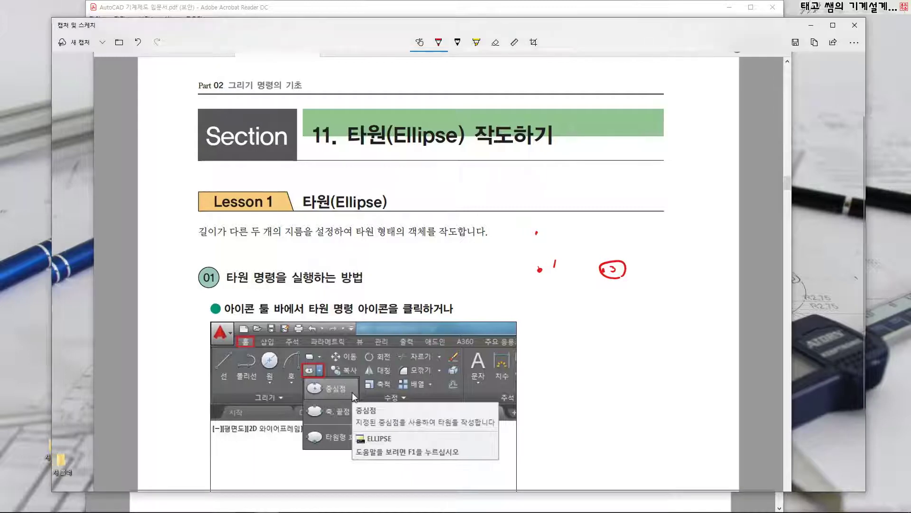
Step: Underline the ellipse definition sentence in red and circle its keywords 지름, 설정 and 작도
mouse_move(200, 239)
mouse_down()
mouse_move(308, 240)
mouse_move(309, 232)
mouse_move(451, 239)
mouse_up()
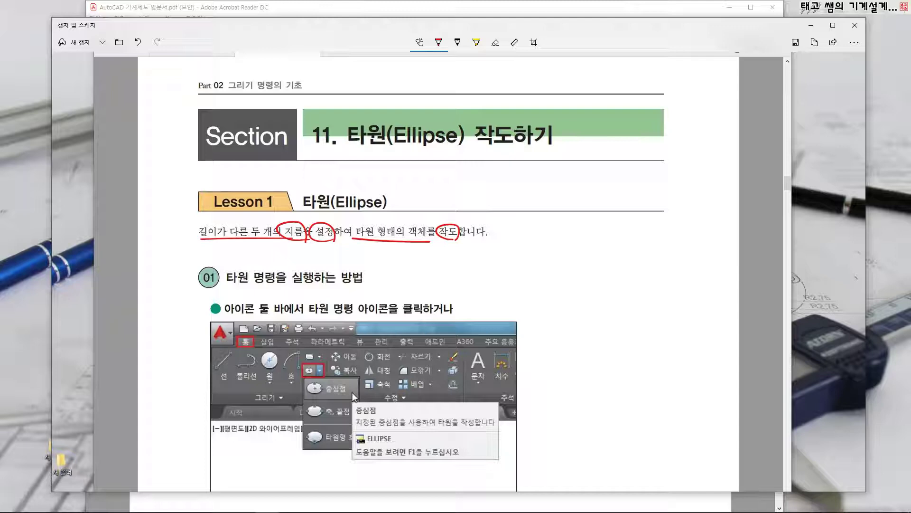
Step: Sketch the centre-point ellipse's axis marks beside the definition, and undo the remaining diagram strokes
drag(554, 279, 580, 287)
drag(555, 237, 558, 241)
click(610, 281)
drag(682, 278, 685, 287)
drag(610, 281, 613, 282)
mouse_move(555, 275)
mouse_down()
mouse_move(556, 241)
mouse_move(596, 273)
mouse_move(572, 332)
mouse_move(527, 259)
mouse_move(555, 240)
mouse_up()
key(ctrl+z)
key(ctrl+z)
key(ctrl+z)
key(ctrl+z)
key(ctrl+z)
key(ctrl+z)
Step: Underline the 축, 끝점 menu option and sketch a horizontal axis line with marked endpoints and a point above it
drag(349, 411, 307, 415)
drag(588, 278, 662, 276)
click(625, 248)
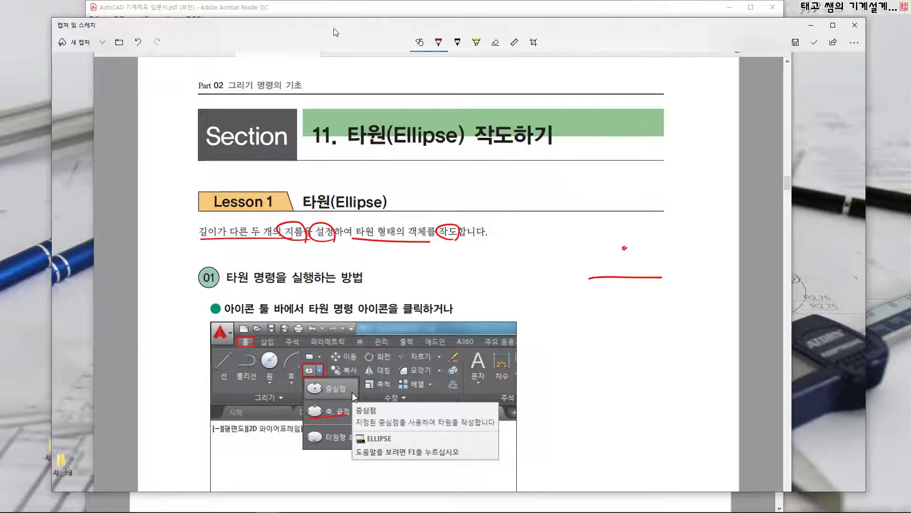
click(587, 278)
click(662, 277)
Step: Label the sketched axis 축 and its points 1, 2 and 3, and draw an ellipse through the three points
drag(619, 286, 620, 289)
drag(622, 287, 629, 291)
drag(623, 295, 629, 302)
drag(579, 270, 577, 277)
drag(670, 268, 677, 273)
mouse_move(625, 251)
mouse_down()
mouse_move(623, 276)
mouse_move(628, 235)
mouse_up()
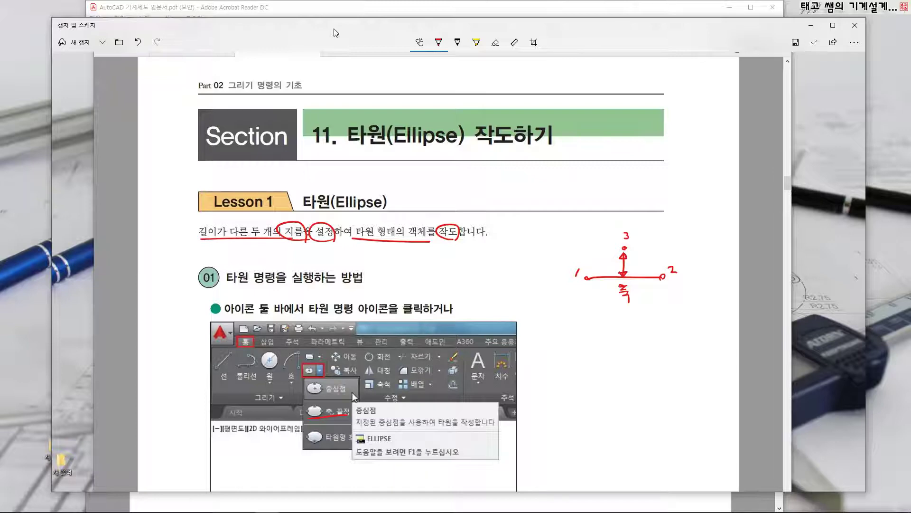
mouse_move(588, 277)
mouse_down()
mouse_move(626, 249)
mouse_move(657, 264)
mouse_move(661, 292)
mouse_move(610, 307)
mouse_move(588, 280)
mouse_up()
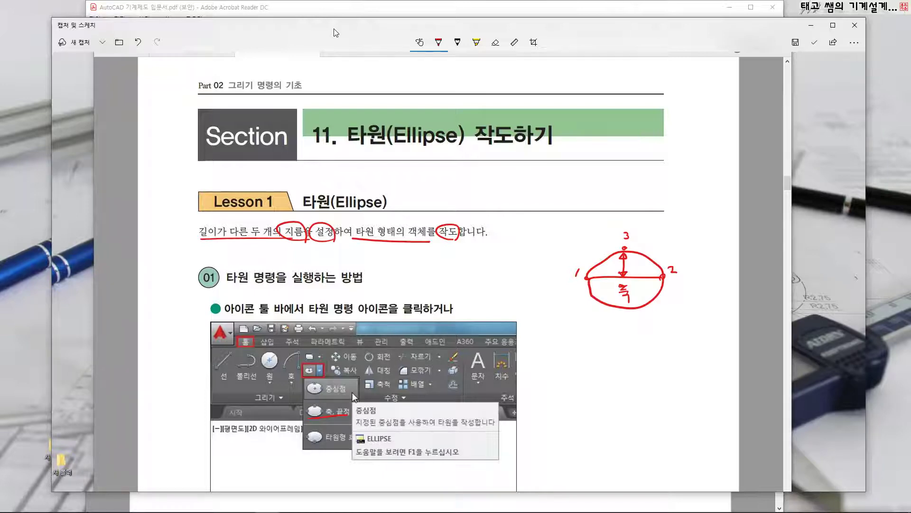
Step: Try a taller ellipse on the same axis through a higher third point, and undo its outline
drag(622, 246, 624, 189)
key(ctrl+z)
key(ctrl+z)
key(ctrl+z)
key(ctrl+z)
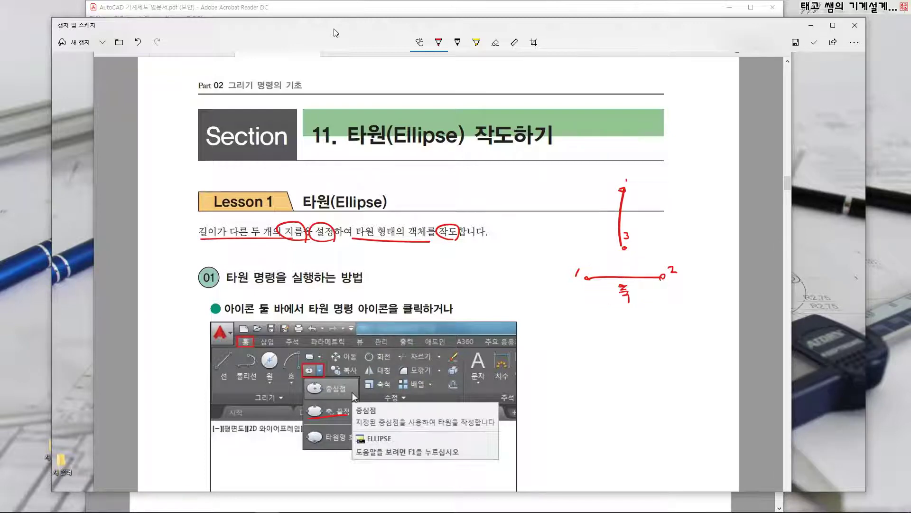
mouse_move(624, 188)
mouse_down()
mouse_move(590, 244)
mouse_move(578, 313)
mouse_move(613, 369)
mouse_move(670, 296)
mouse_move(663, 226)
mouse_move(625, 189)
mouse_up()
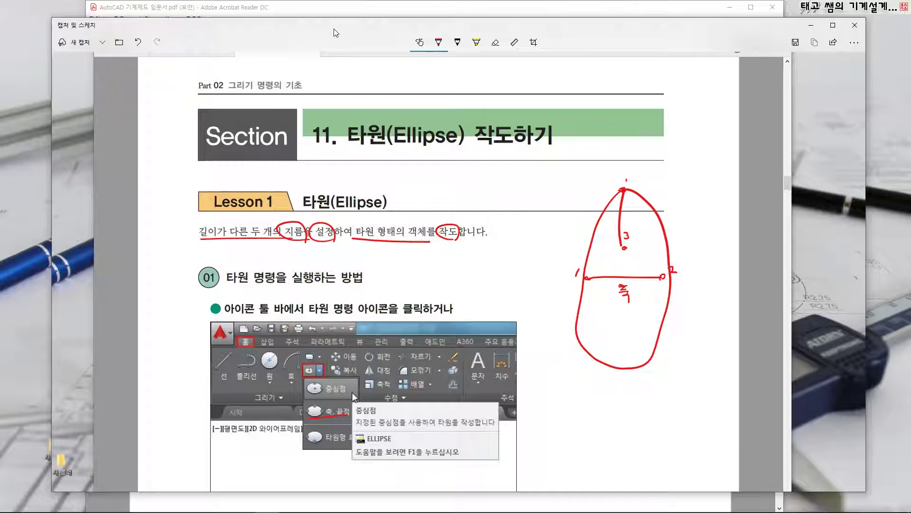
key(ctrl+z)
key(ctrl+z)
key(ctrl+z)
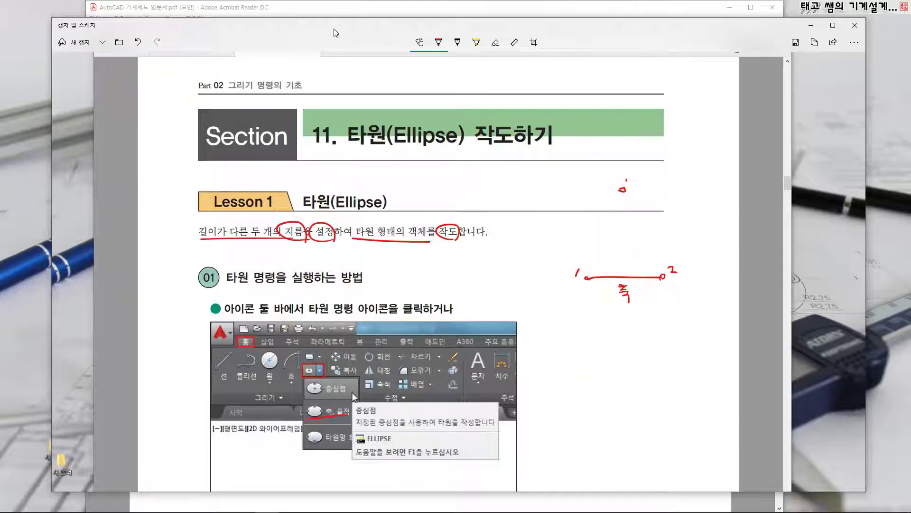
Step: Sketch a vertical stroke up to the upper point, and undo the remaining axis-and-endpoint diagram
drag(620, 220, 623, 191)
key(ctrl+z)
key(ctrl+z)
key(ctrl+z)
key(ctrl+z)
key(ctrl+z)
key(ctrl+z)
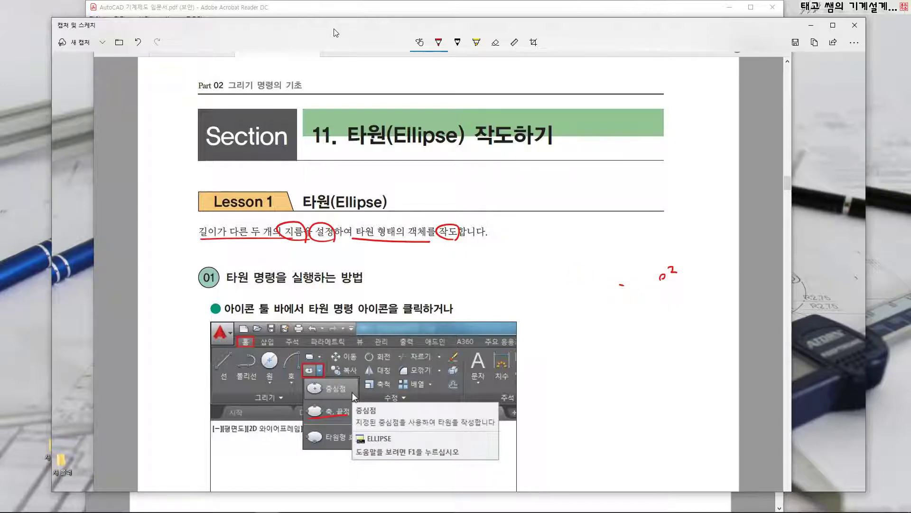
key(ctrl+z)
key(ctrl+z)
Step: Sketch a curved arc with a radius arrow, undo it, and draw another arc with loops along it
mouse_move(557, 261)
mouse_down()
mouse_move(586, 236)
mouse_move(606, 234)
mouse_up()
click(595, 282)
drag(596, 282, 571, 266)
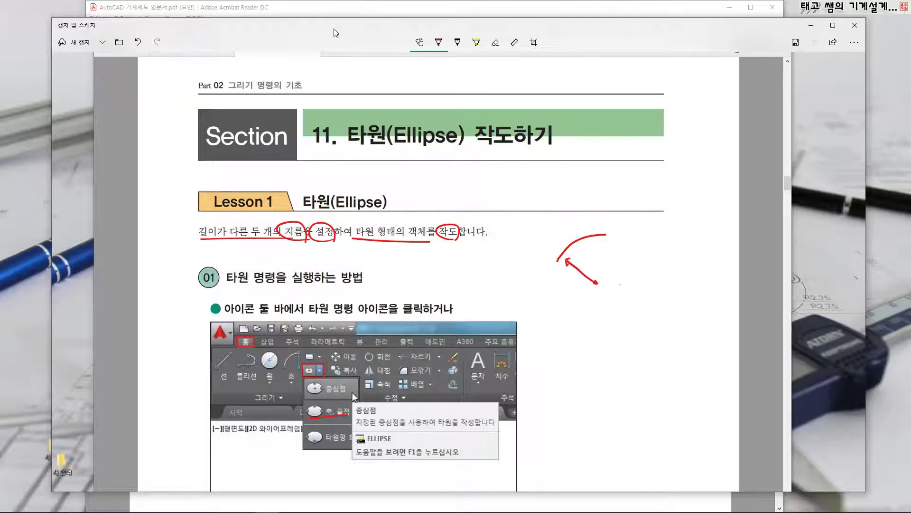
key(ctrl+z)
key(ctrl+z)
key(ctrl+z)
mouse_move(540, 271)
mouse_down()
mouse_move(576, 244)
mouse_move(604, 242)
mouse_up()
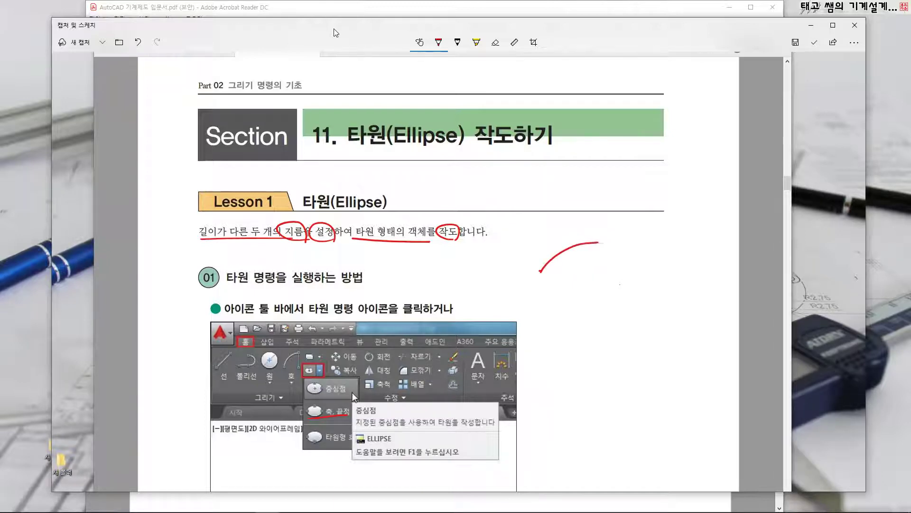
mouse_move(550, 265)
mouse_down()
mouse_move(543, 272)
mouse_move(574, 244)
mouse_move(596, 250)
mouse_up()
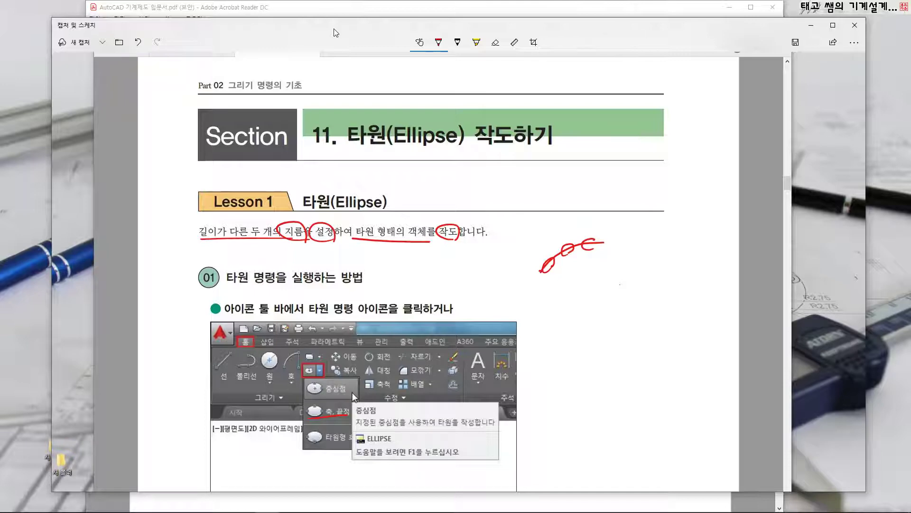
mouse_move(556, 255)
mouse_down()
mouse_move(546, 266)
mouse_move(594, 242)
mouse_up()
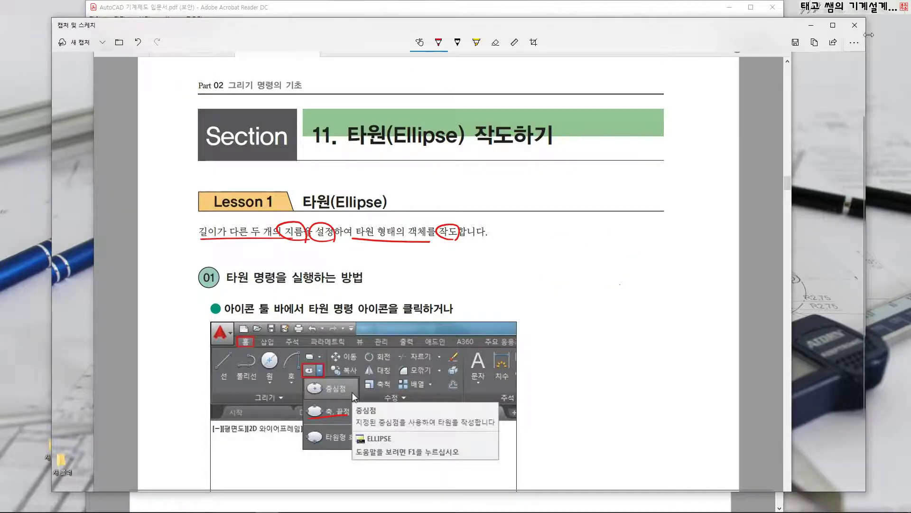
Step: Close the annotated capture and review the PDF's ellipse section through the finished elliptical arc example on page 122
click(856, 26)
scroll(552, 227, down, 6)
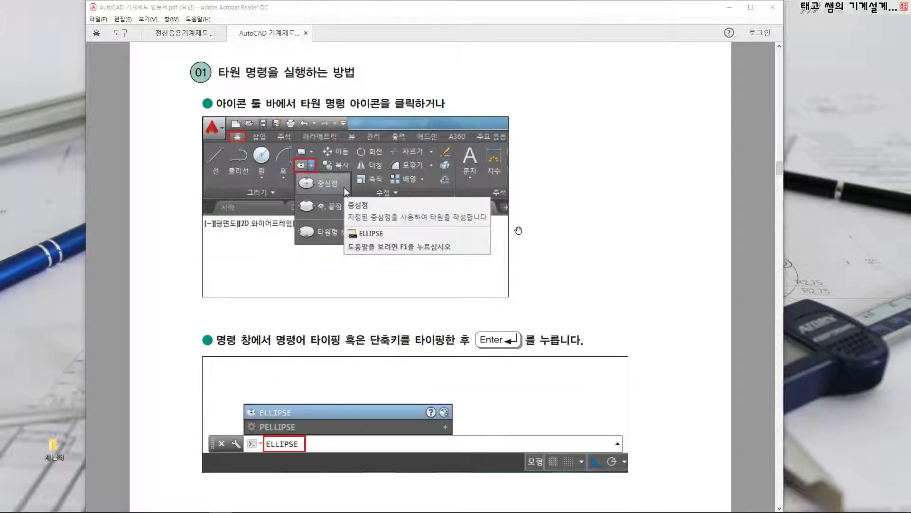
scroll(551, 227, down, 10)
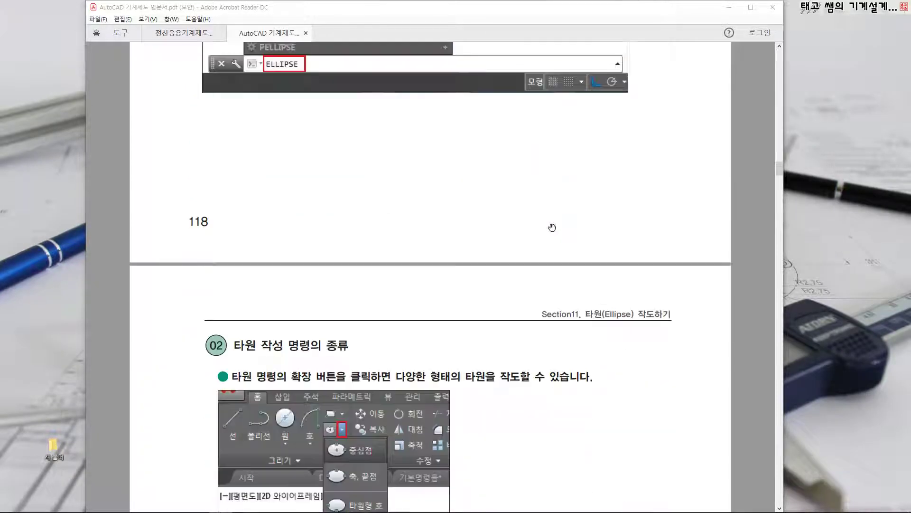
scroll(551, 227, down, 11)
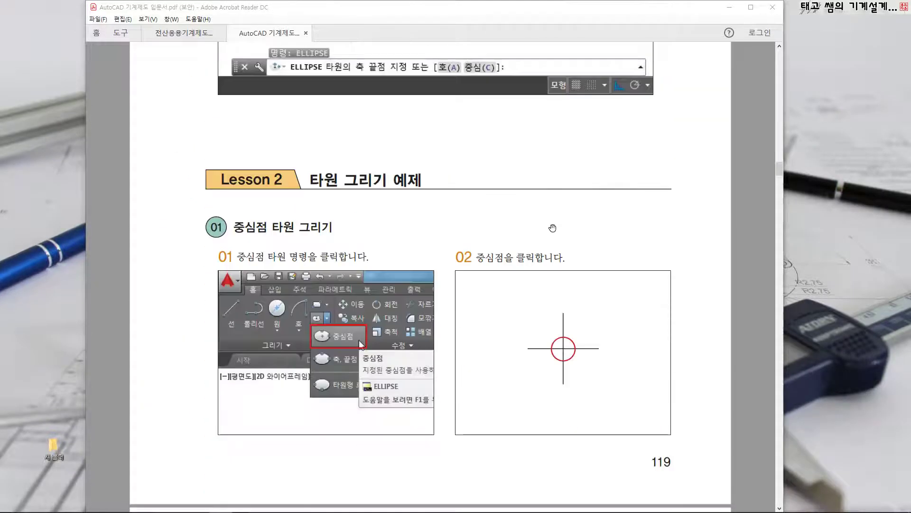
scroll(535, 228, down, 9)
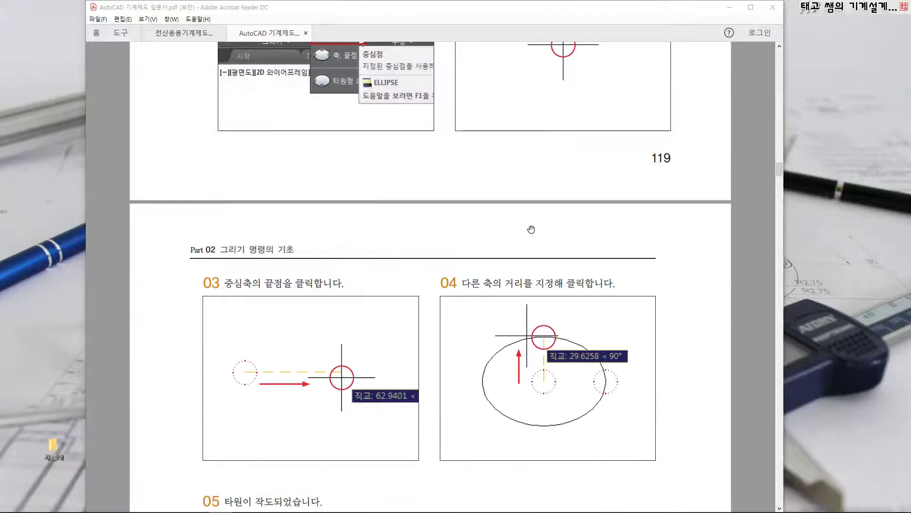
scroll(529, 229, down, 1)
scroll(512, 234, down, 18)
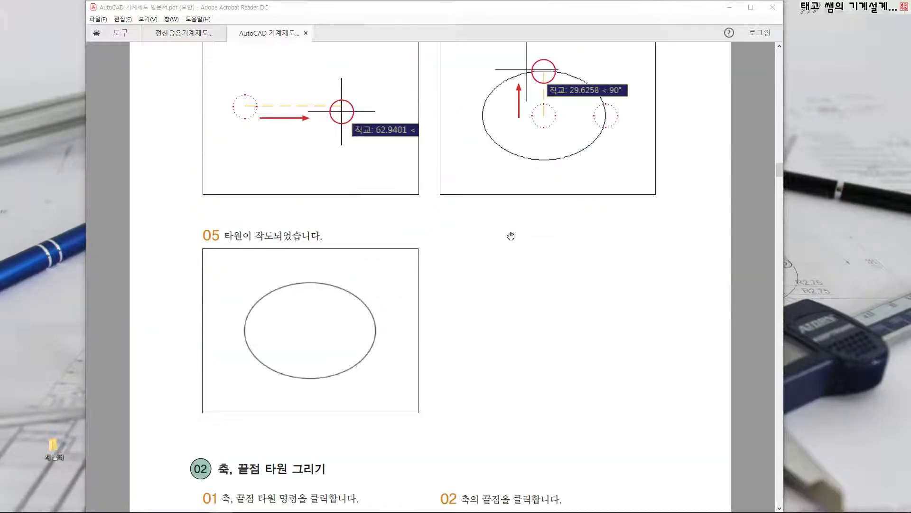
scroll(510, 234, down, 15)
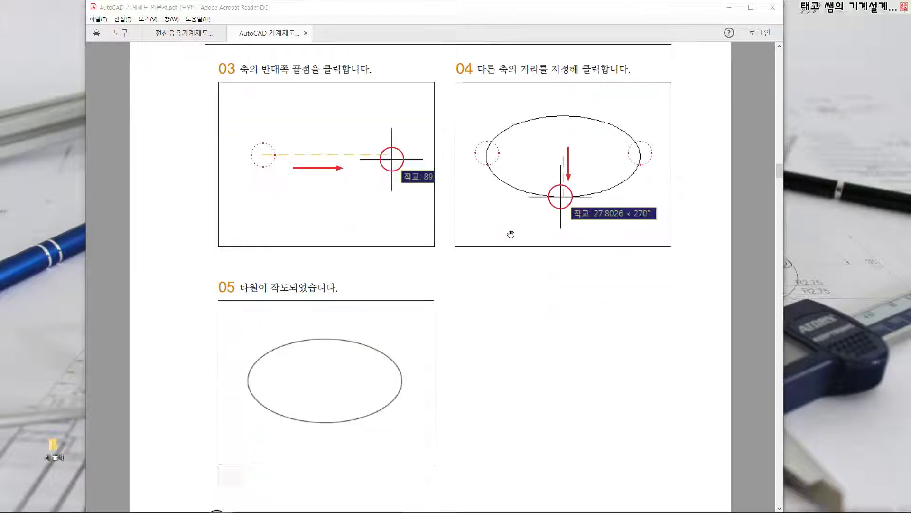
scroll(511, 233, down, 10)
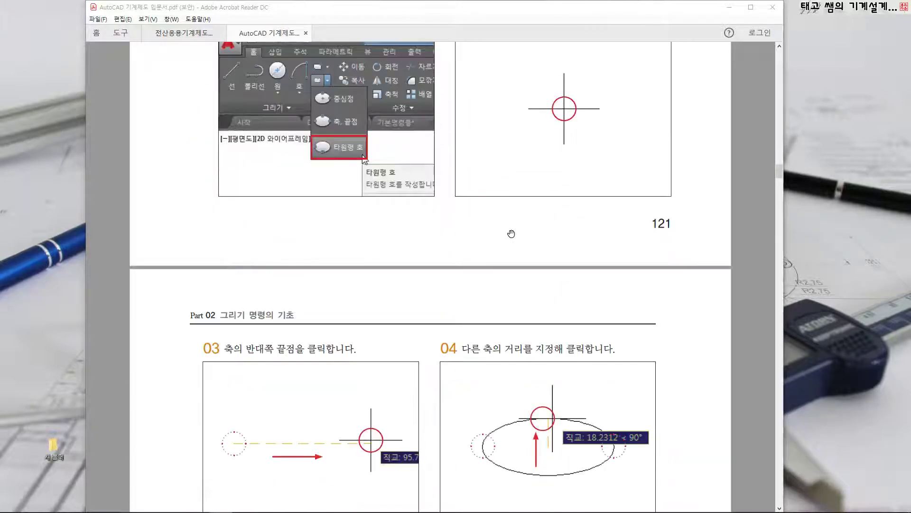
scroll(510, 235, down, 5)
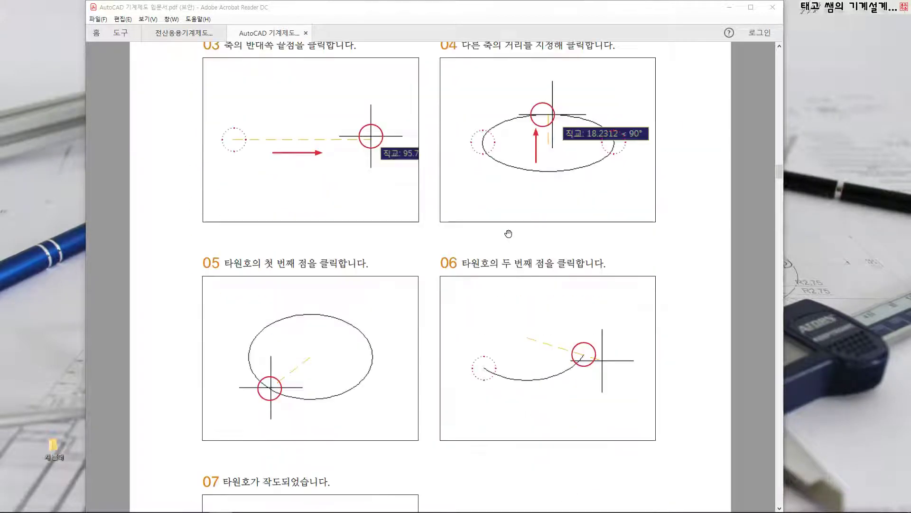
scroll(523, 269, down, 5)
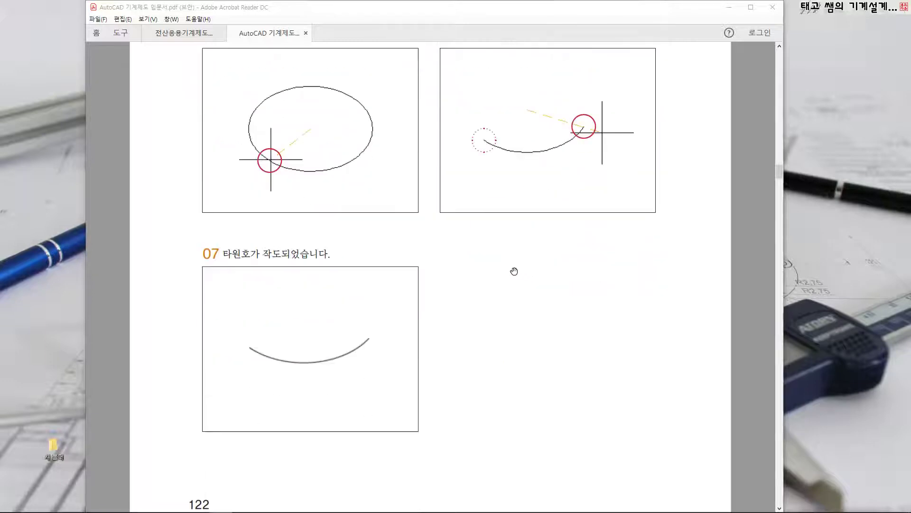
Step: Return through the ellipse examples to the section on types of ellipse commands
scroll(513, 268, up, 4)
scroll(512, 268, up, 20)
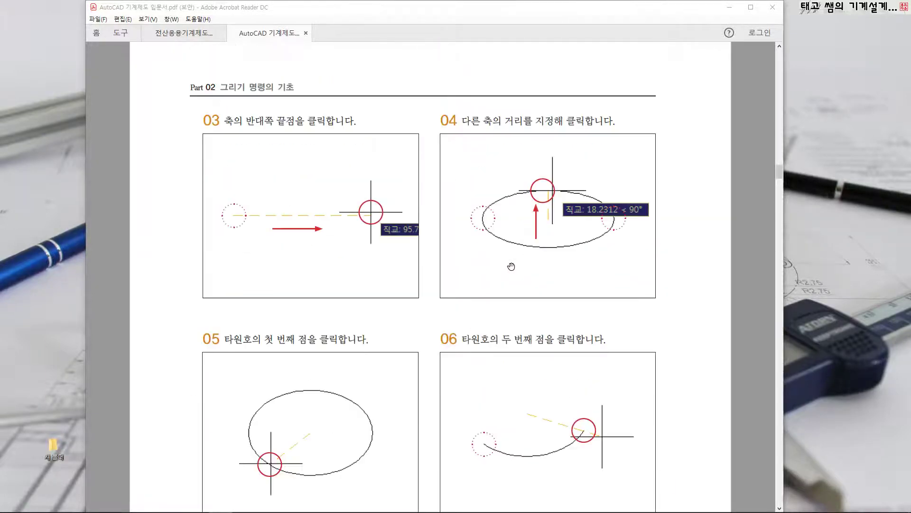
scroll(511, 267, up, 15)
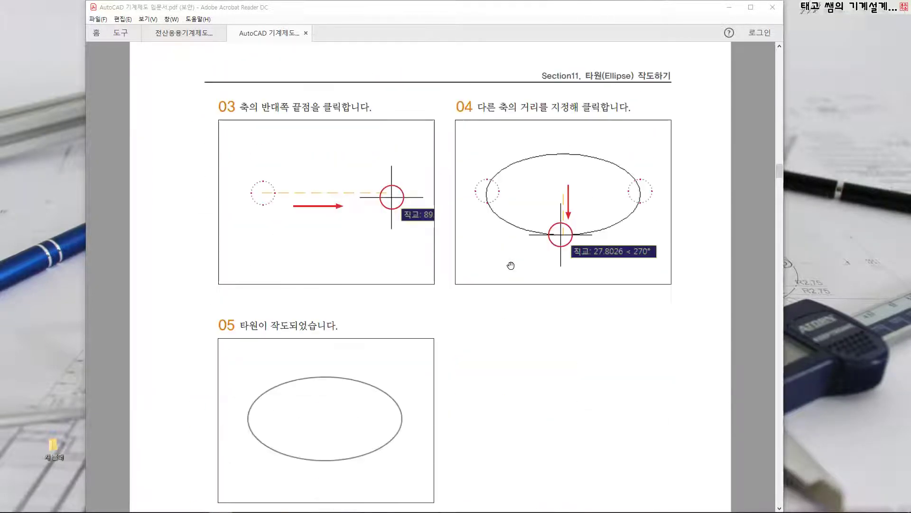
scroll(509, 264, up, 18)
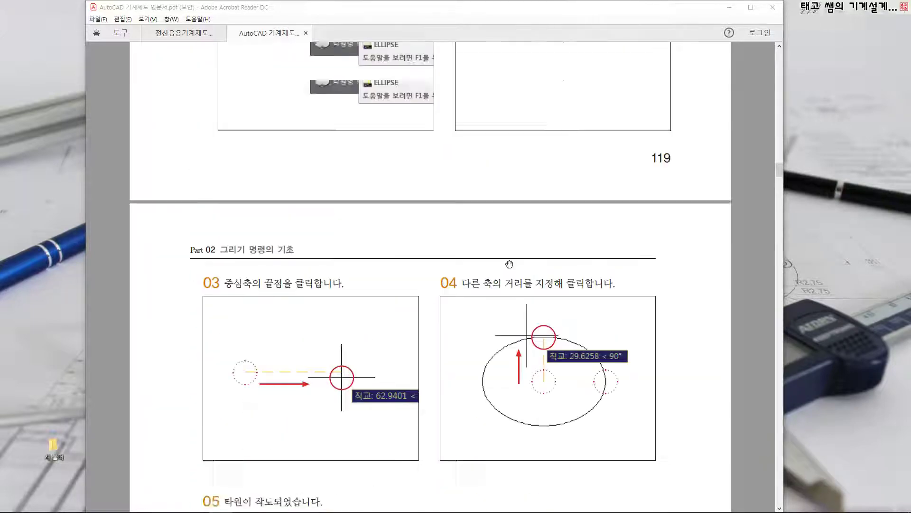
scroll(490, 259, up, 16)
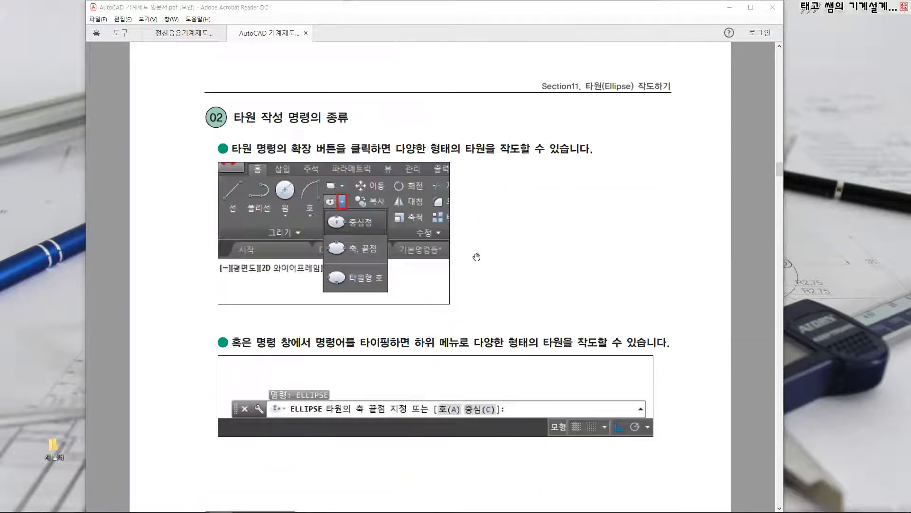
scroll(494, 251, up, 7)
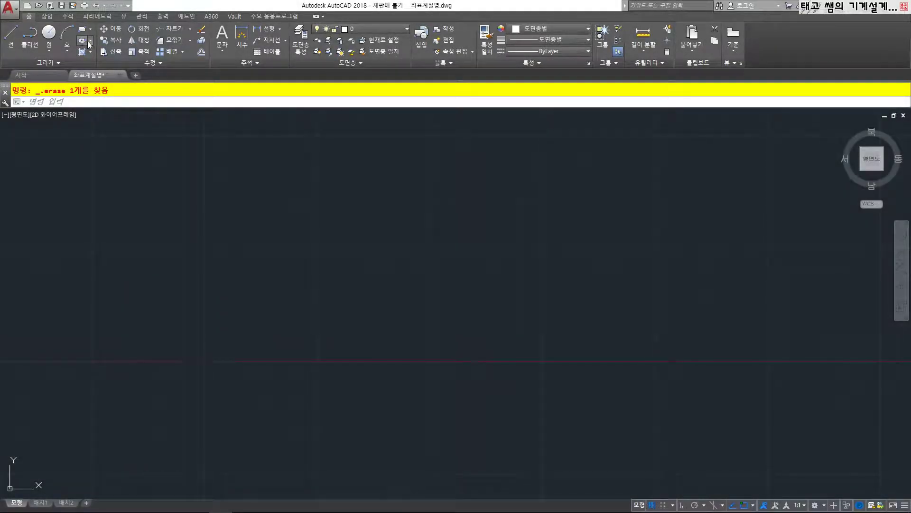
Step: Draw a wide ellipse from its centre point with Ortho on, using a horizontal semi-axis of about 46.3 units and a shorter vertical one
click(90, 42)
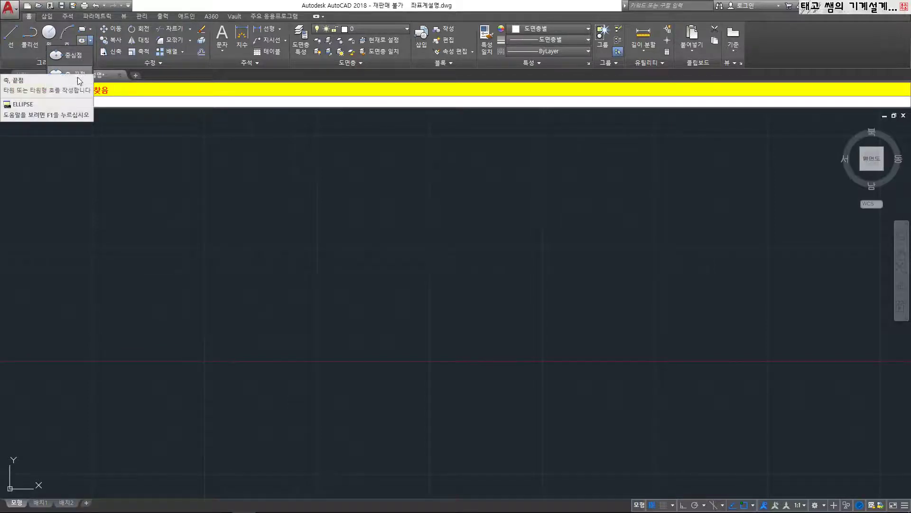
click(60, 56)
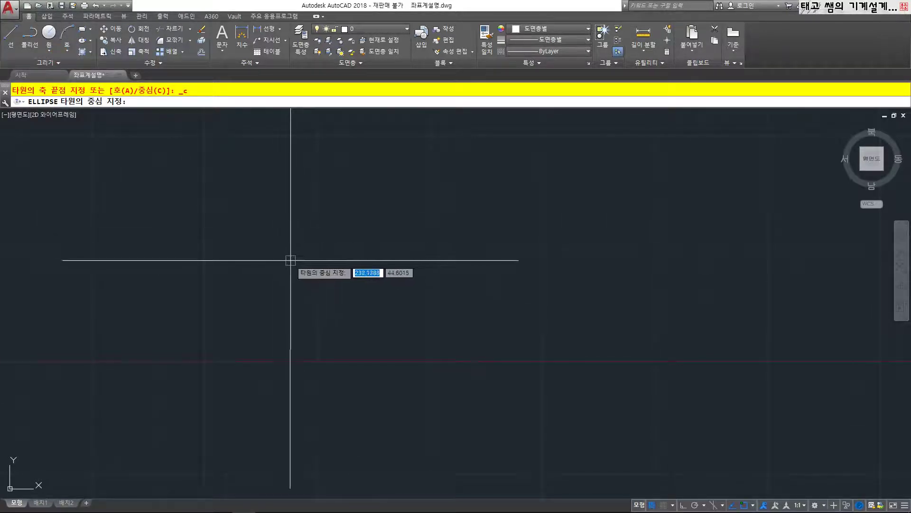
click(301, 248)
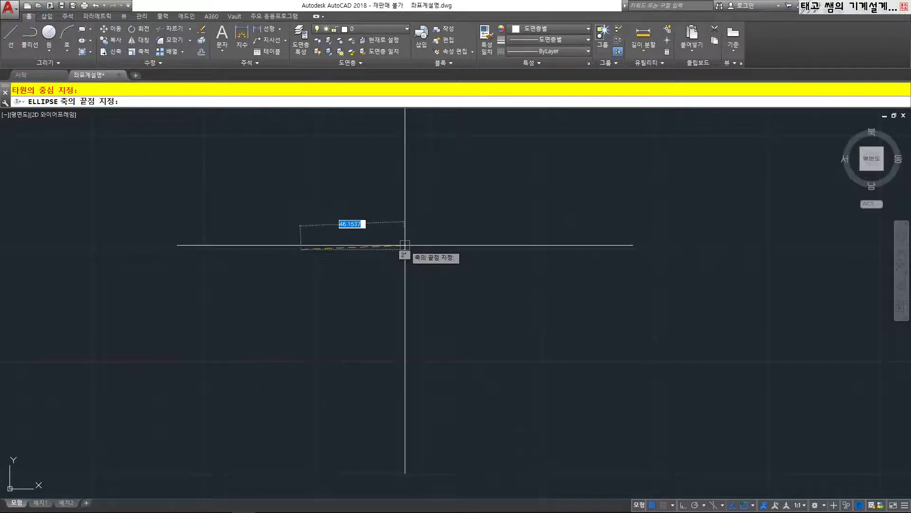
key(F8)
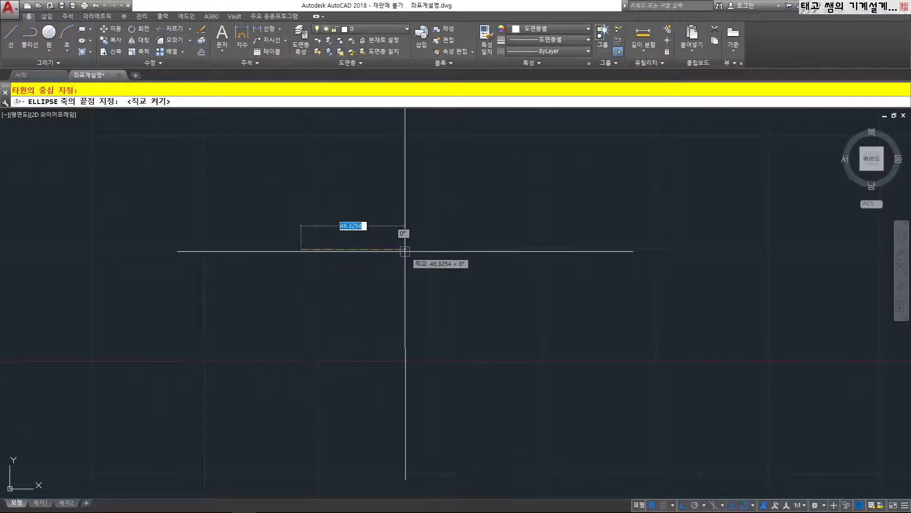
click(405, 250)
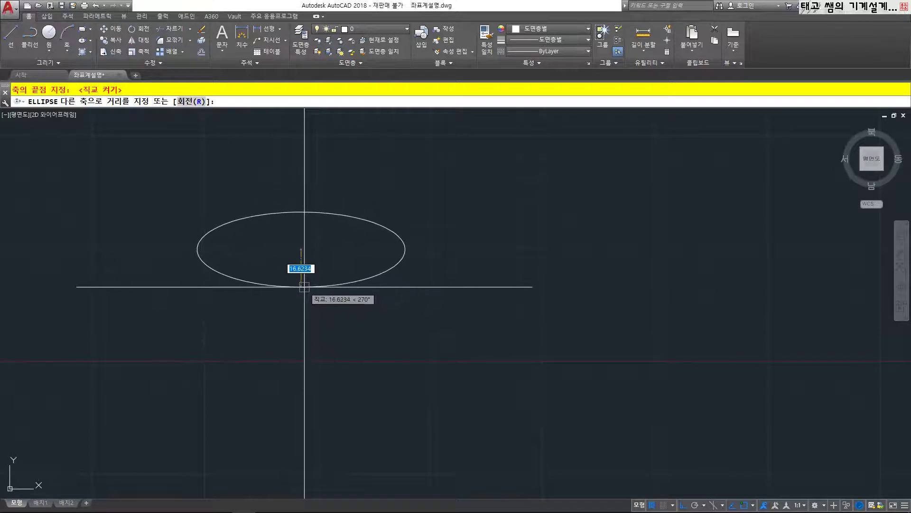
click(303, 290)
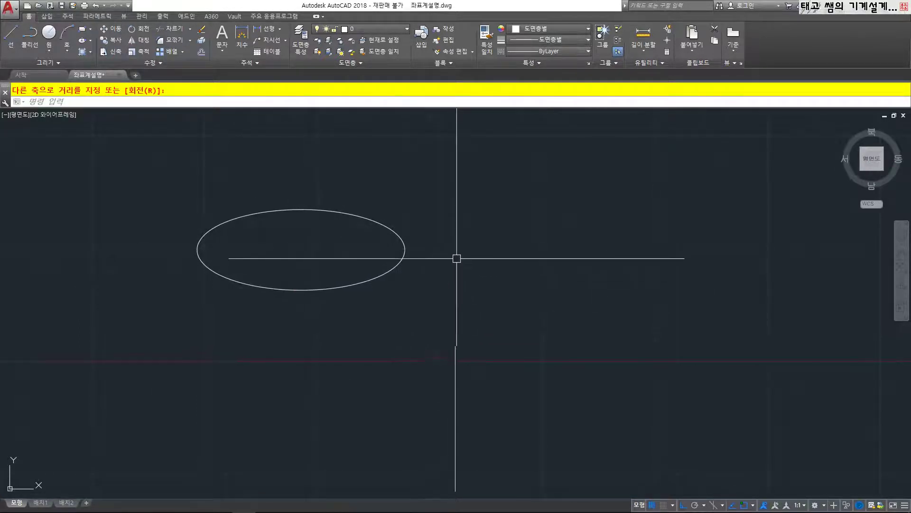
key(space)
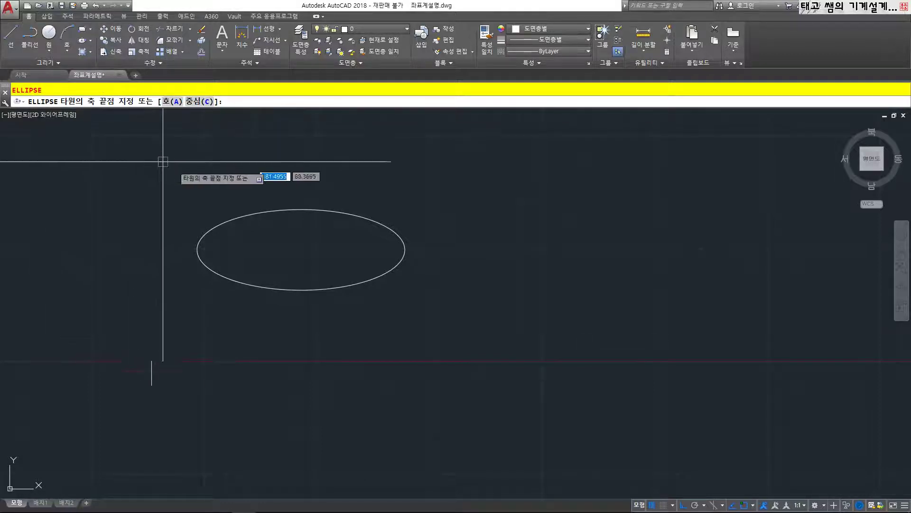
key(Escape)
key(Escape)
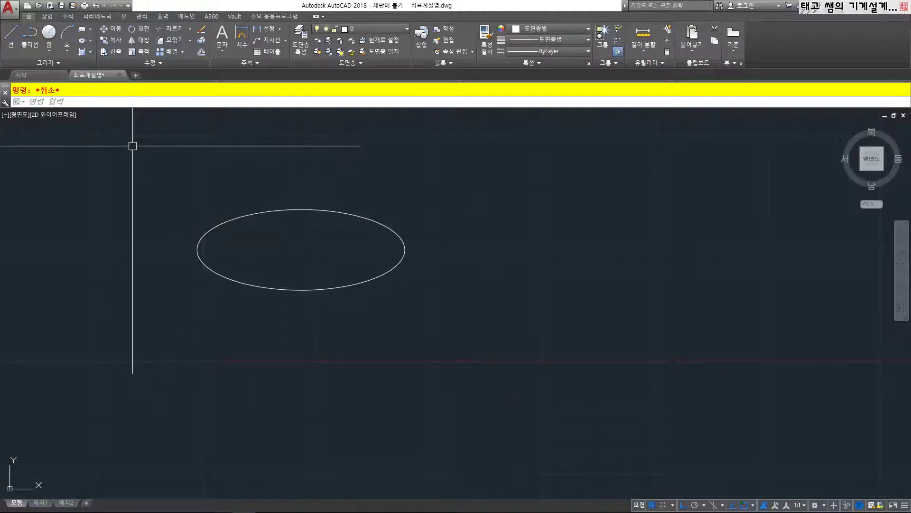
Step: Draw a second, smaller horizontal ellipse beside the first by its axis endpoints, with a vertical semi-axis of about 11.8 units
text(EL)
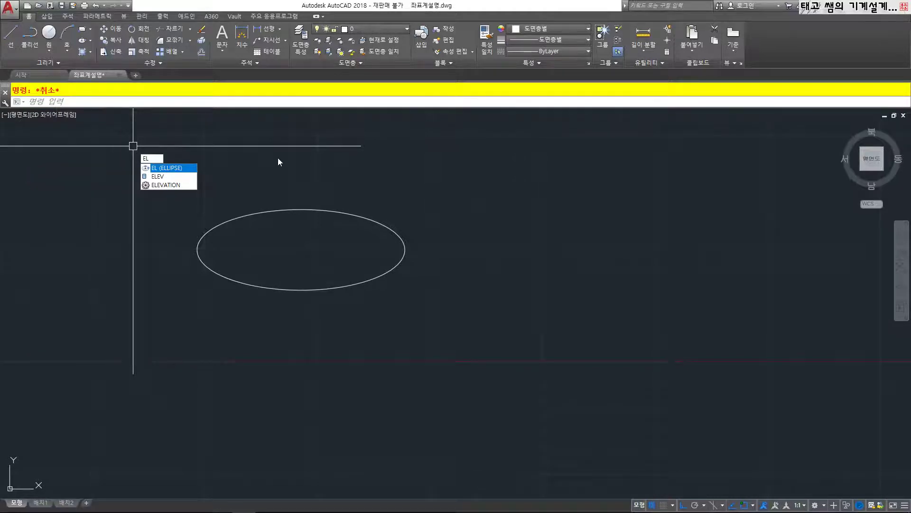
key(Return)
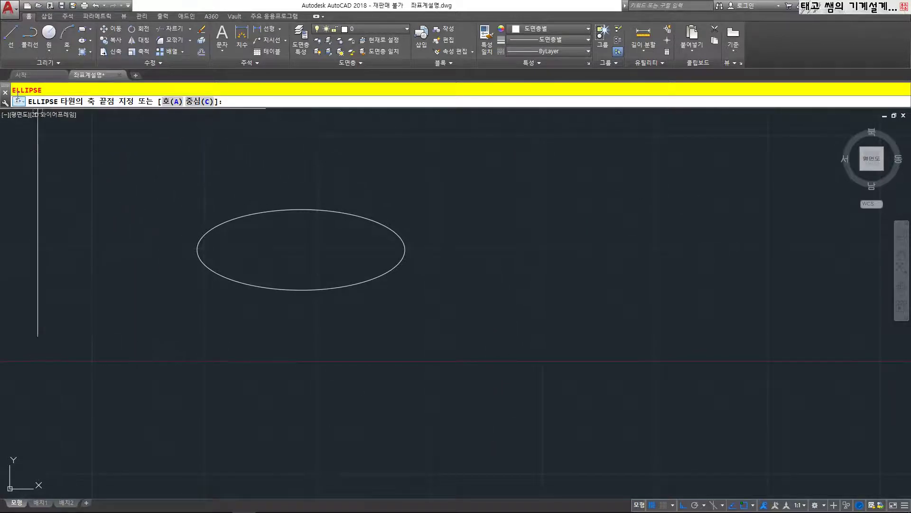
click(90, 42)
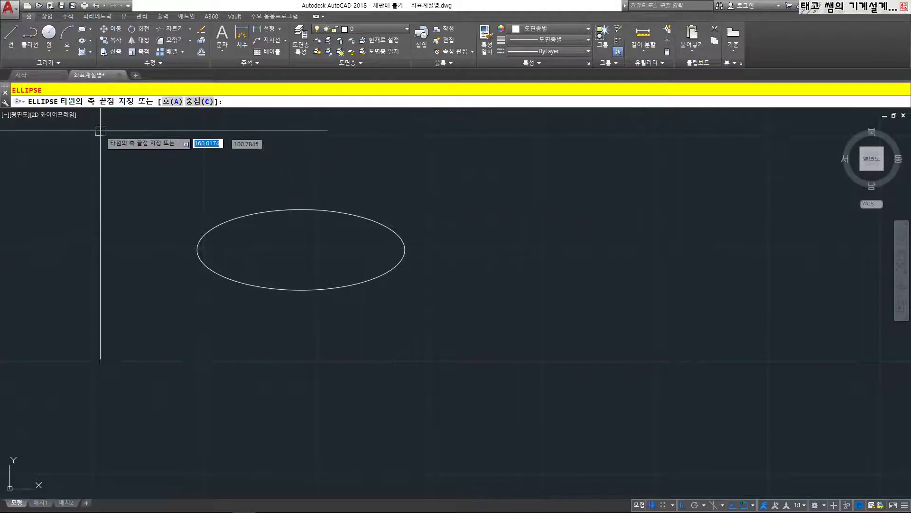
click(479, 209)
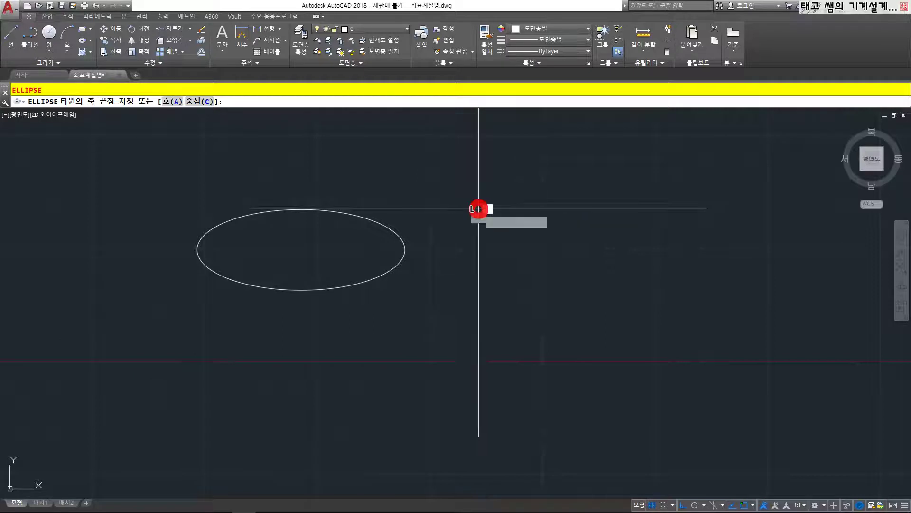
click(638, 210)
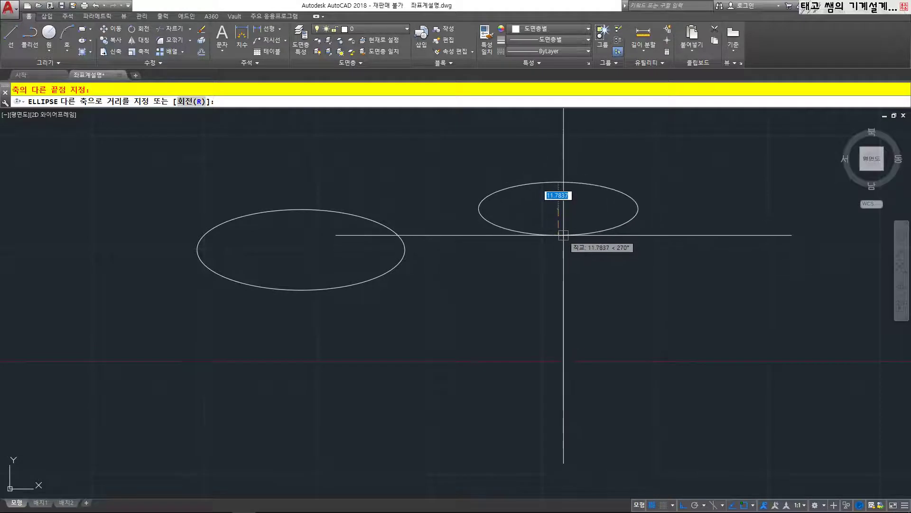
click(563, 235)
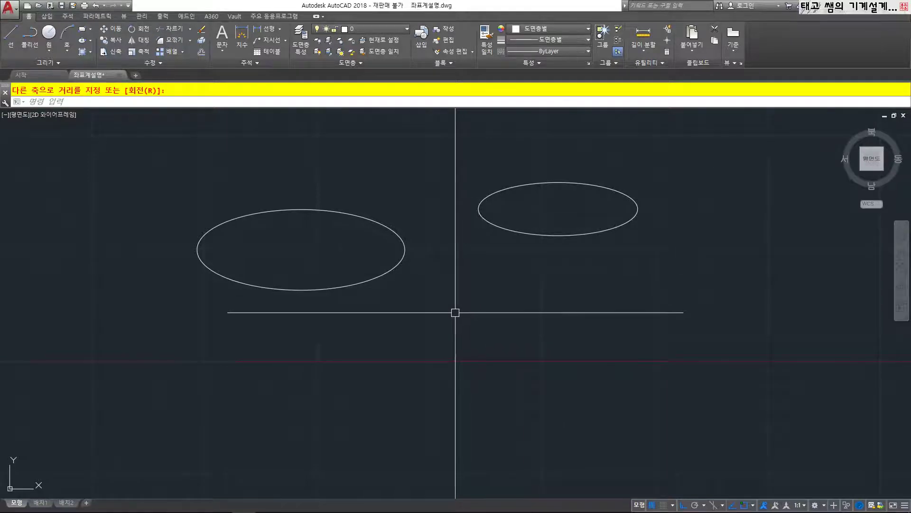
Step: Draw a tall ellipse below the second by axis endpoints, with a horizontal axis of about 29.7 units and a longer vertical axis
right_click(452, 330)
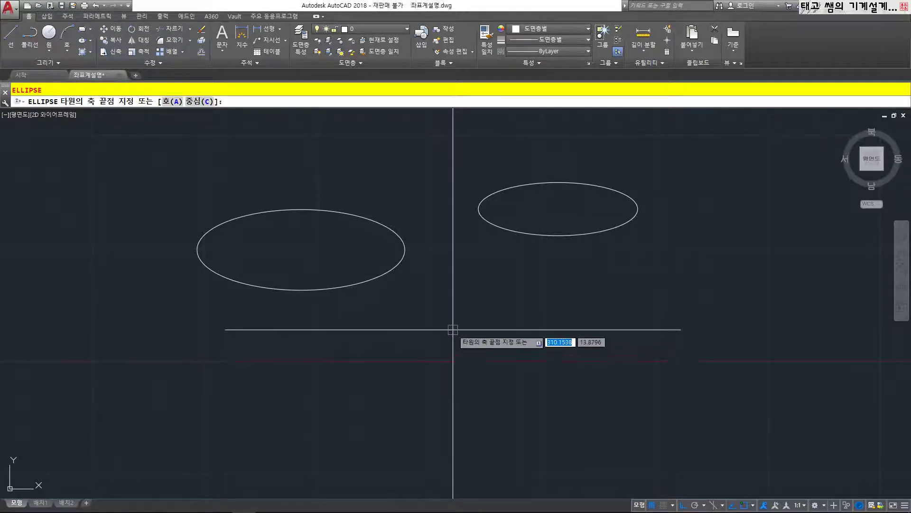
click(452, 329)
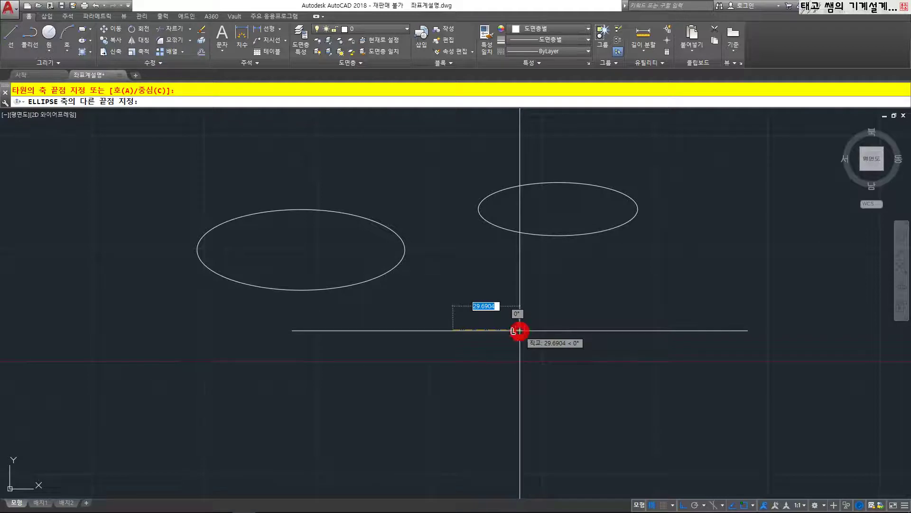
click(519, 330)
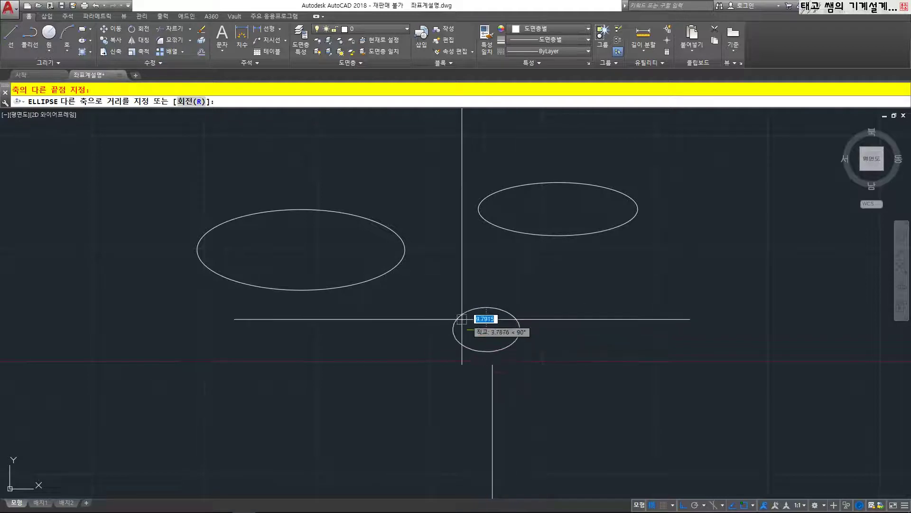
click(485, 261)
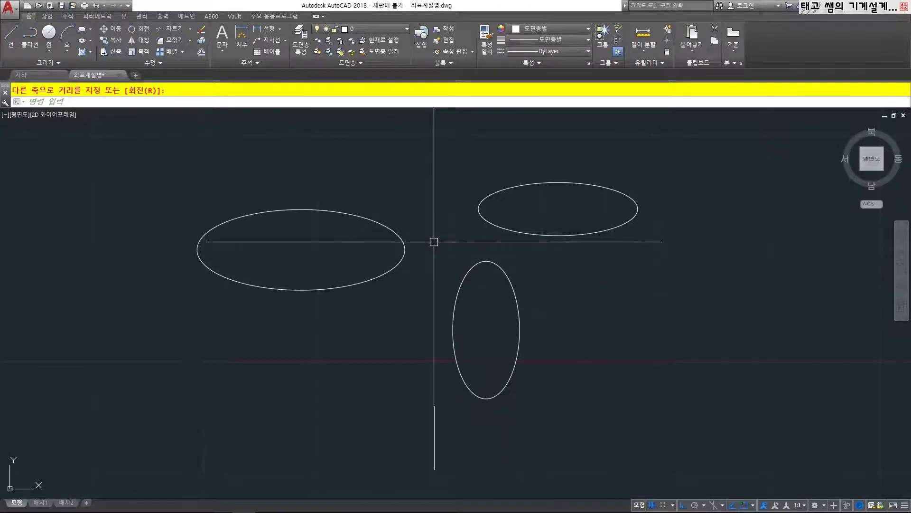
Step: With Ortho off, draw a tilted ellipse beside the tall one by axis endpoints, its first semi-axis about 21 units and the other longer
text(el)
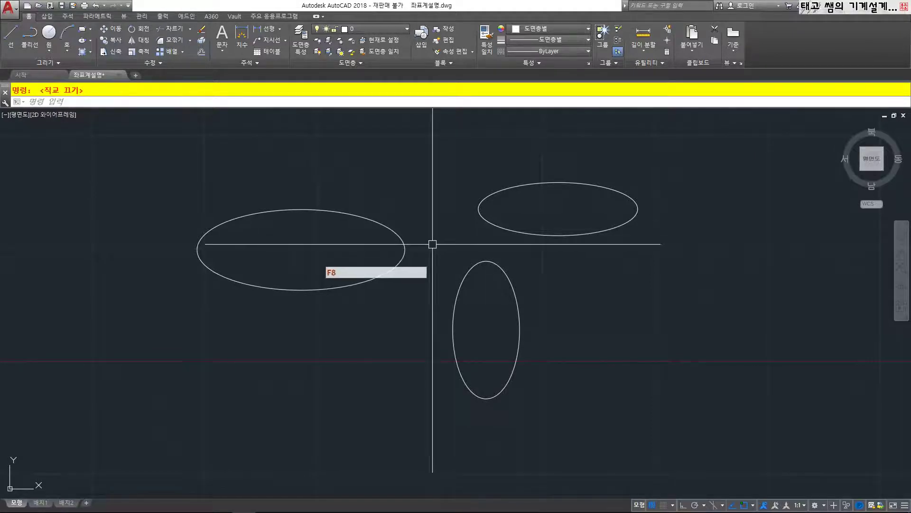
key(Return)
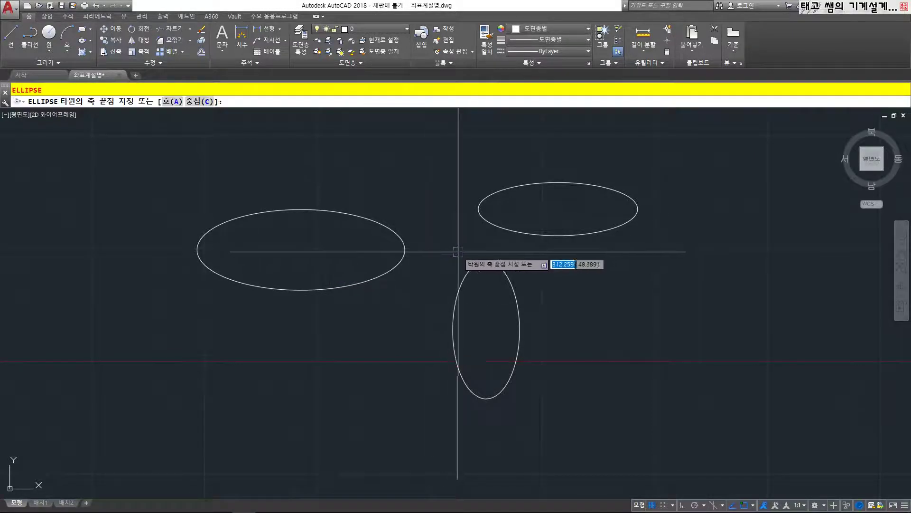
click(579, 287)
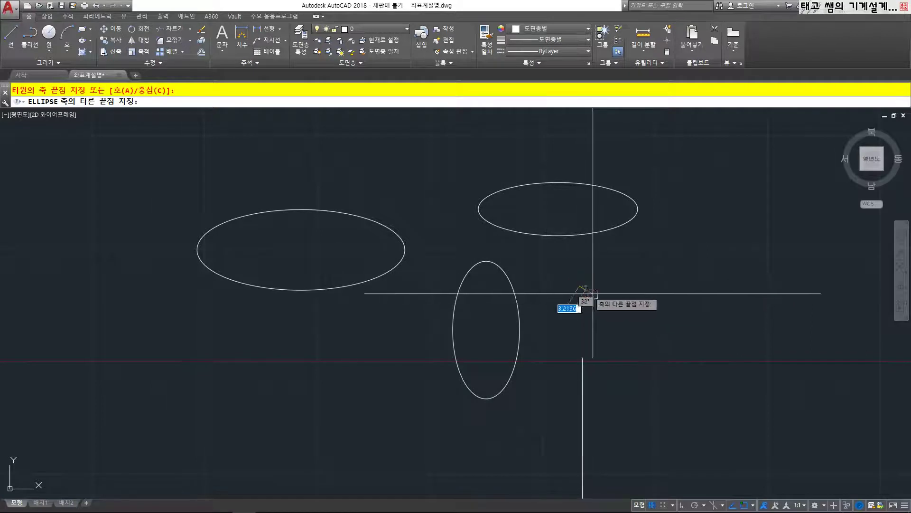
click(657, 342)
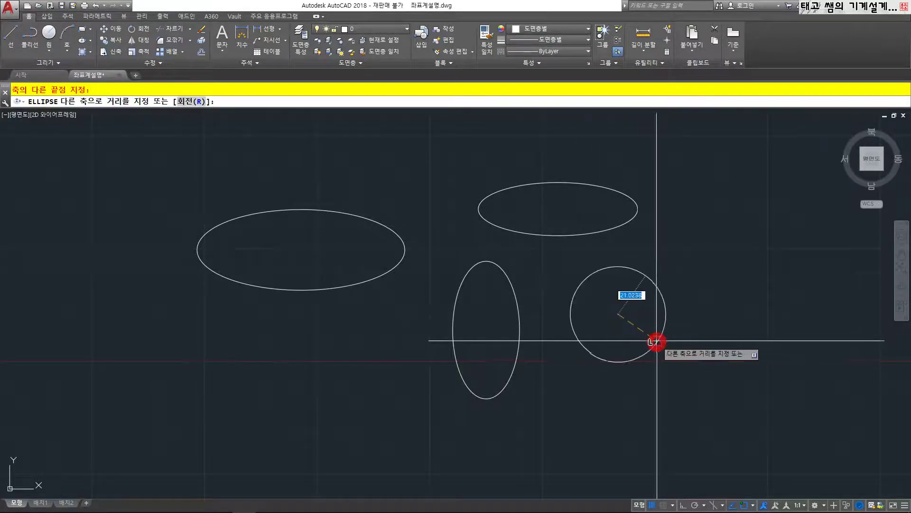
click(693, 221)
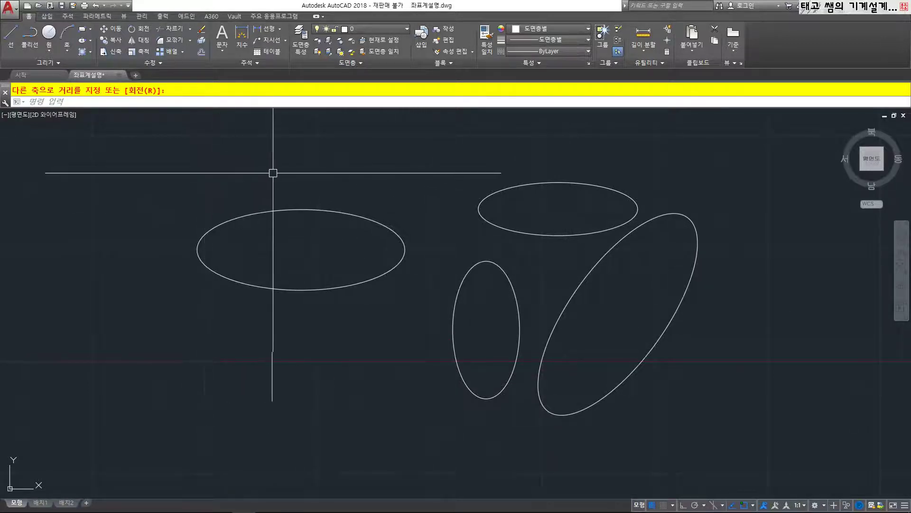
Step: Draw another wide ellipse with the Center option of ELLIPSE, up and to the left of the first, with a long horizontal axis
text(EL)
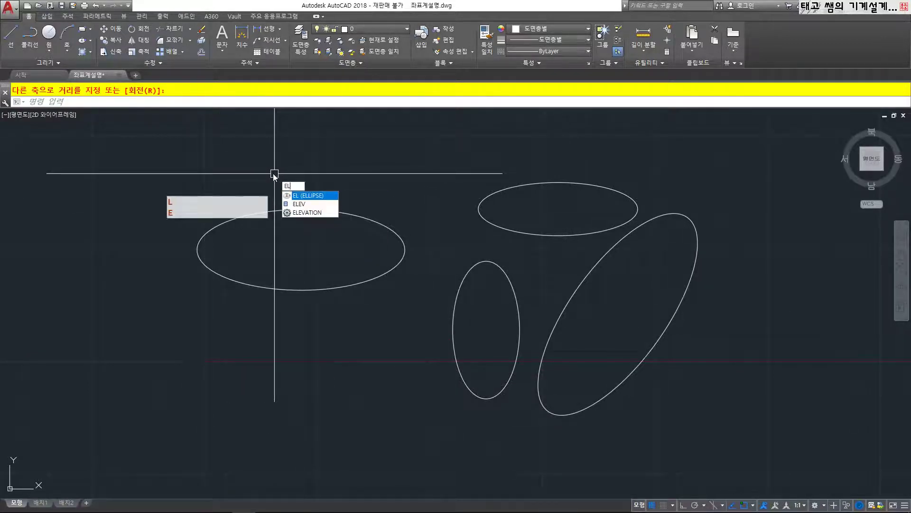
key(Return)
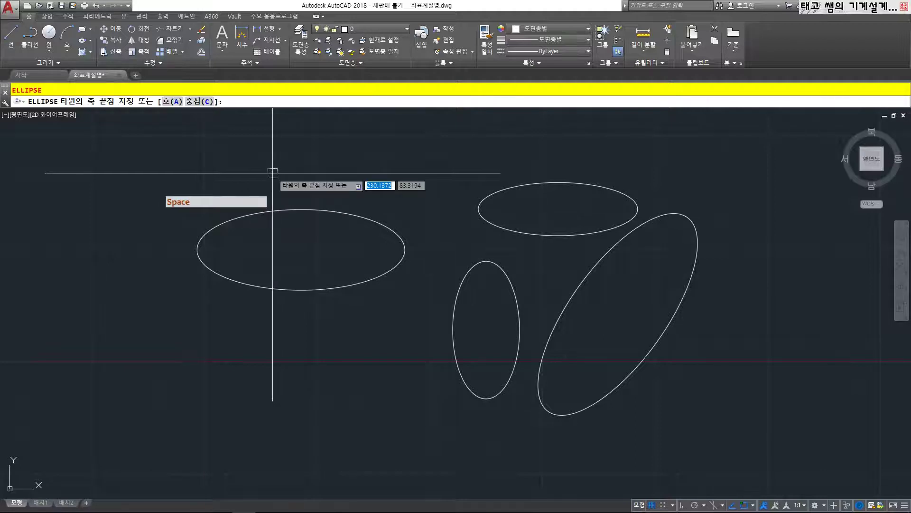
click(91, 42)
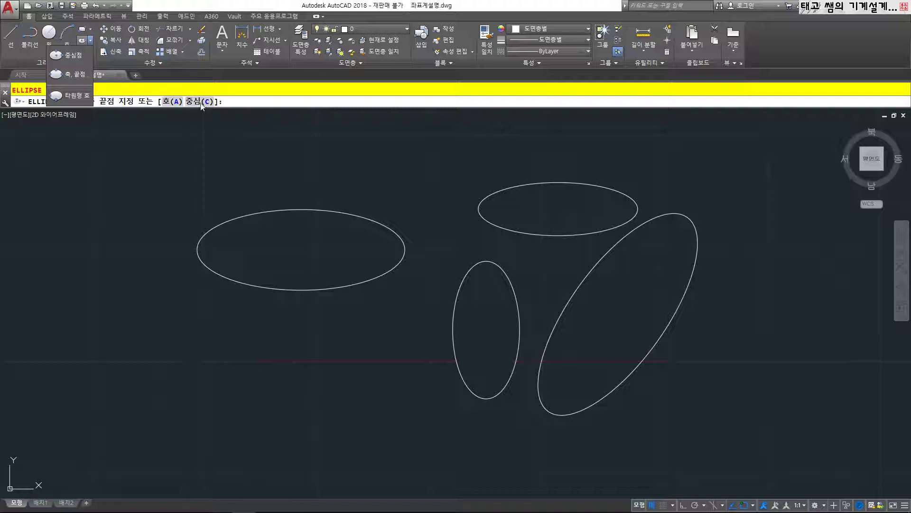
click(204, 173)
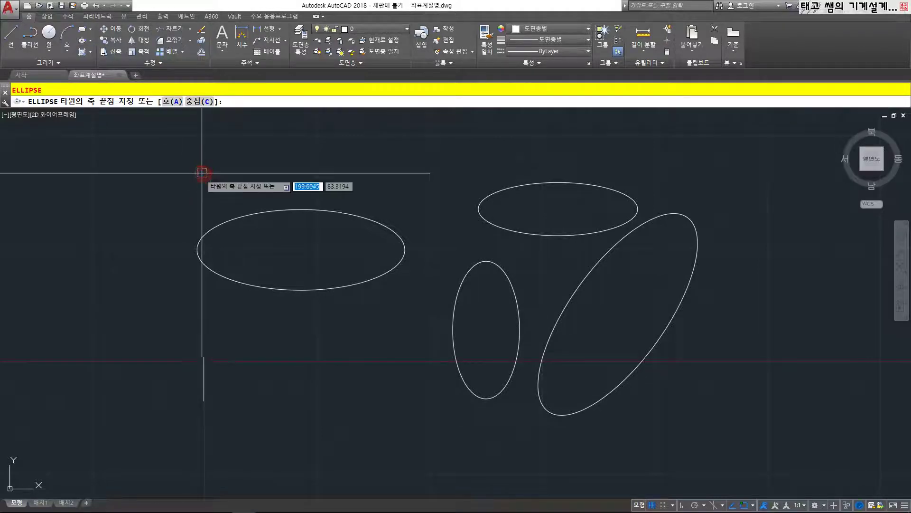
text(c)
key(Return)
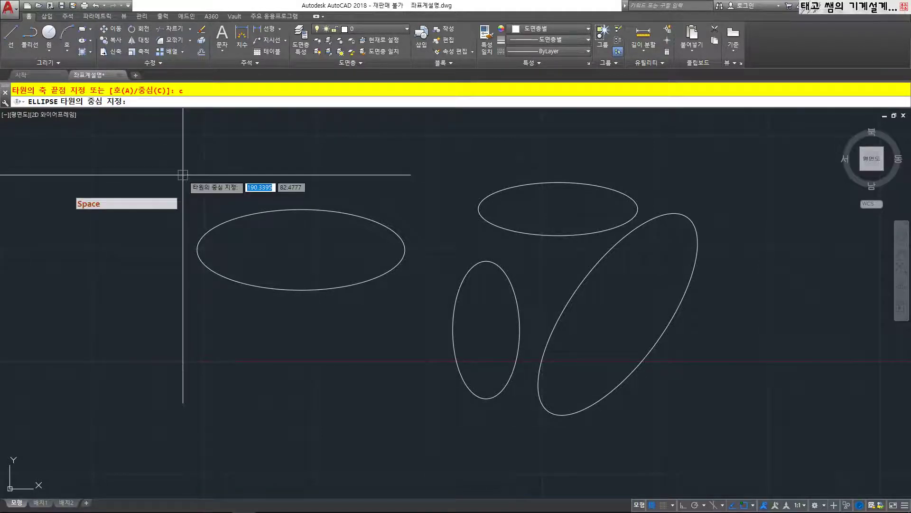
click(163, 170)
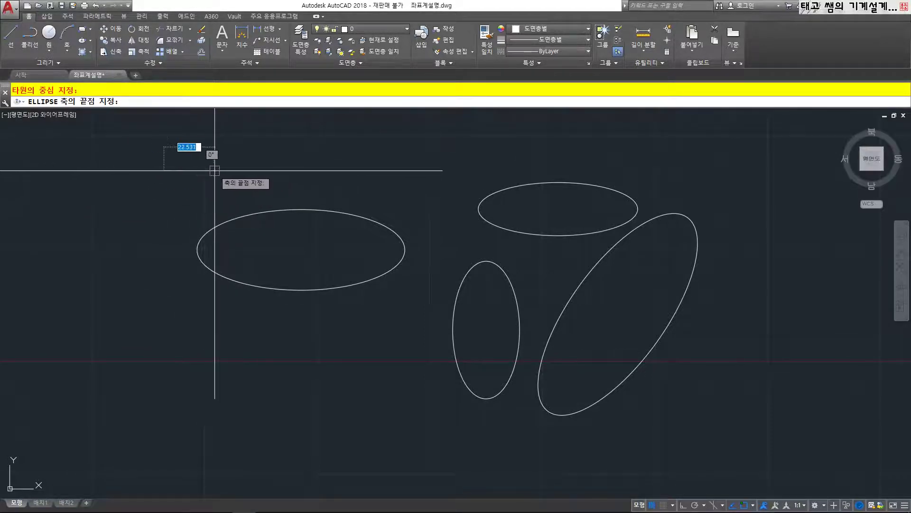
click(246, 170)
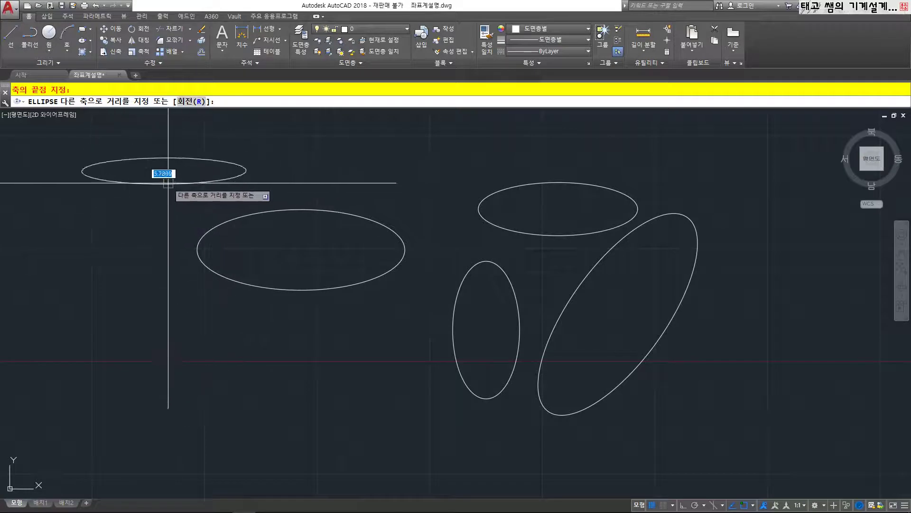
click(162, 199)
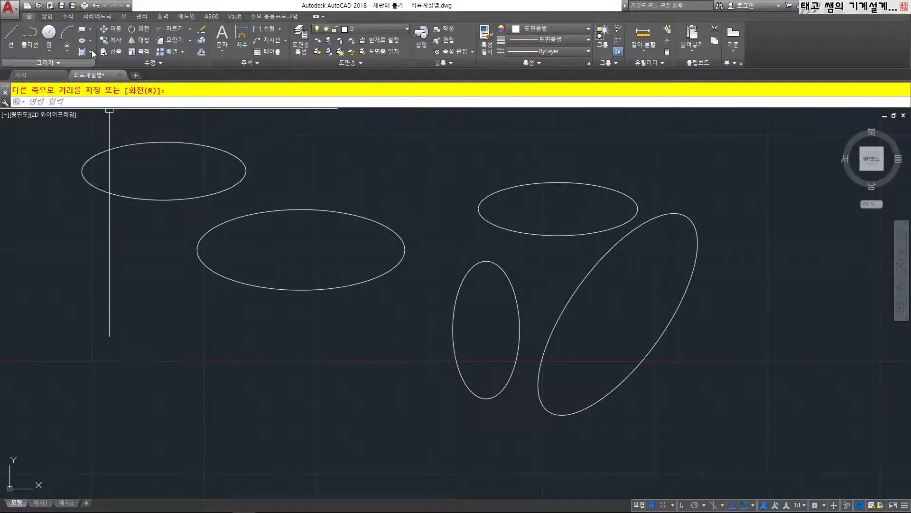
Step: Draw an elliptical arc above the large ellipse with a horizontal first axis, running counterclockwise from near its lowest point to its upper right
click(90, 41)
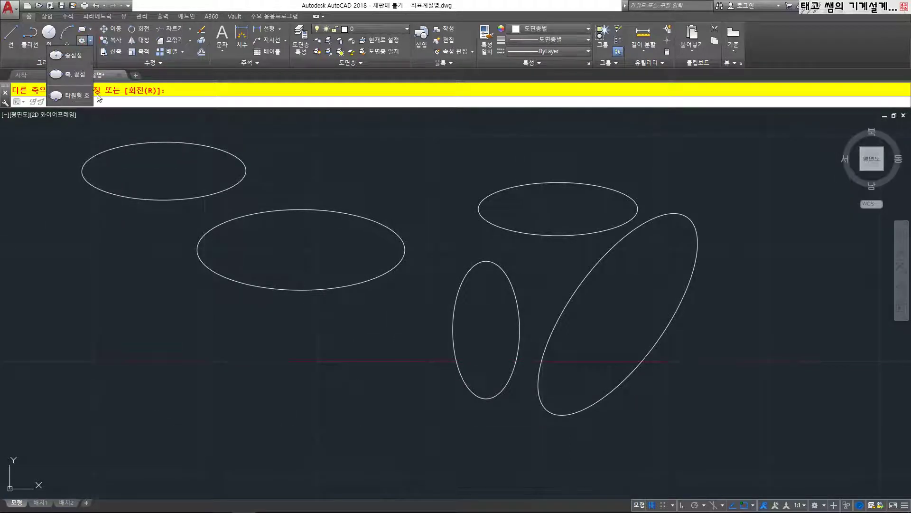
click(71, 96)
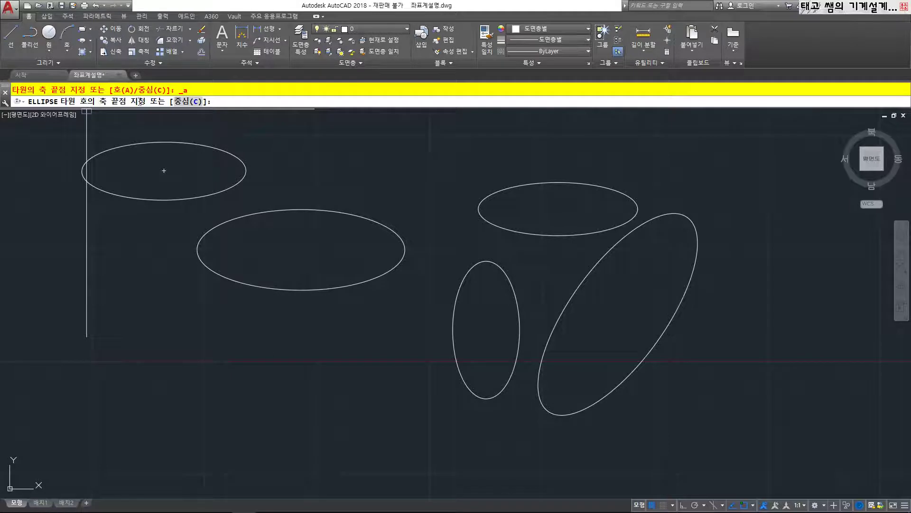
click(329, 163)
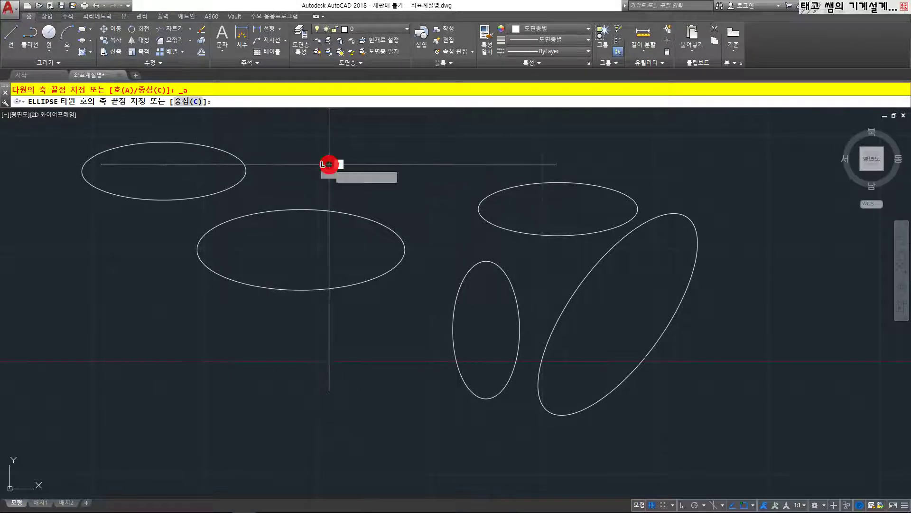
click(422, 164)
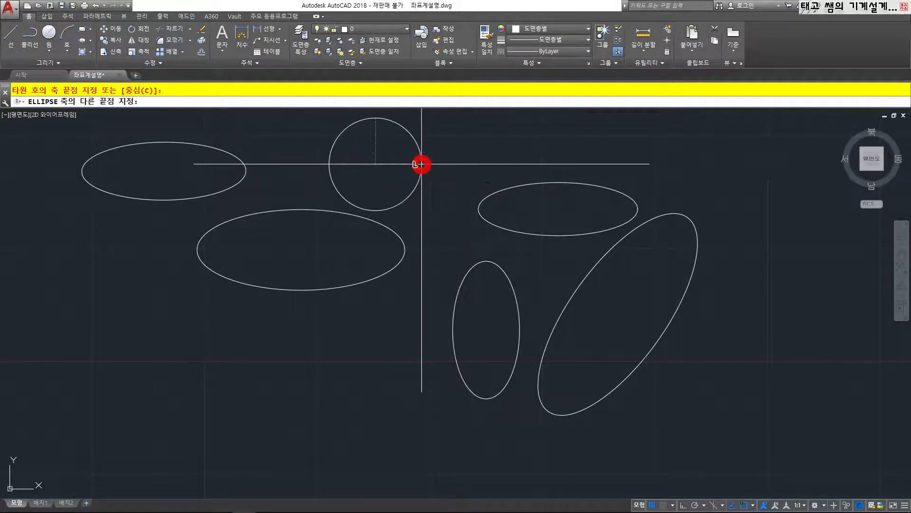
scroll(378, 180, up, 2)
click(375, 194)
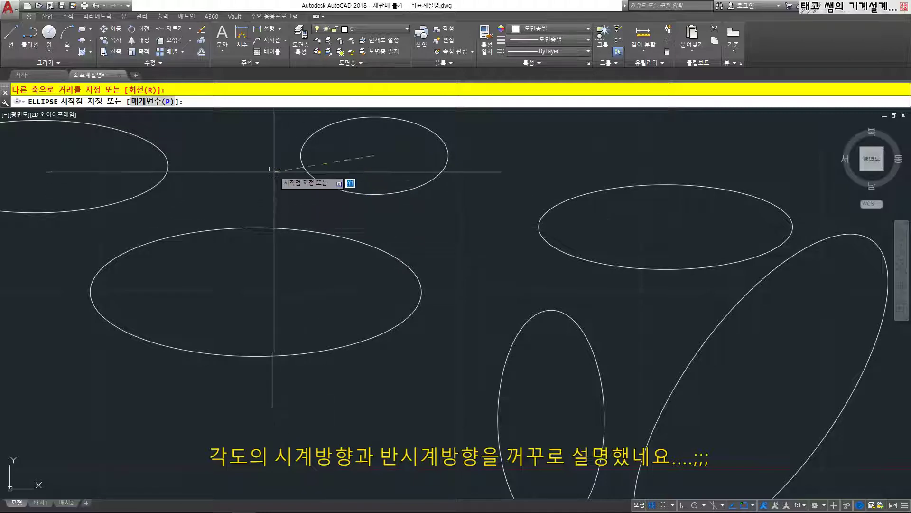
middle_drag(386, 183, 368, 216)
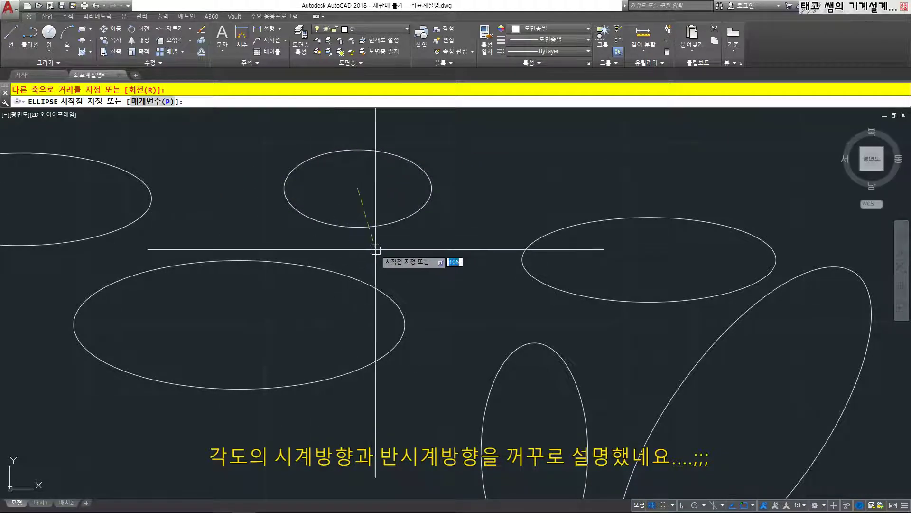
click(333, 246)
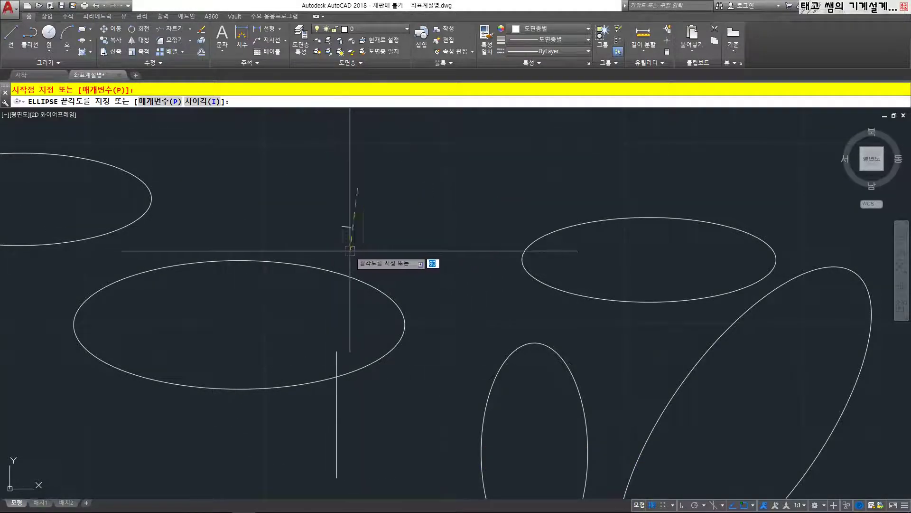
click(397, 136)
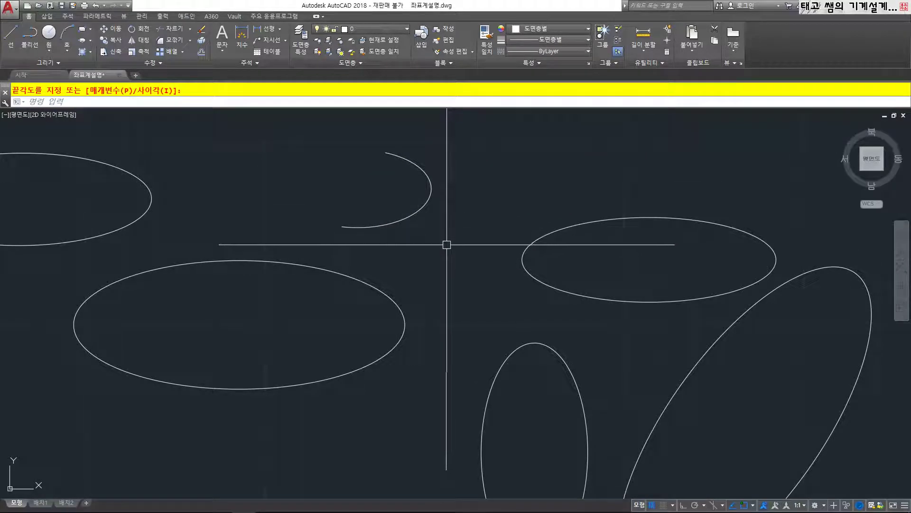
scroll(416, 236, down, 2)
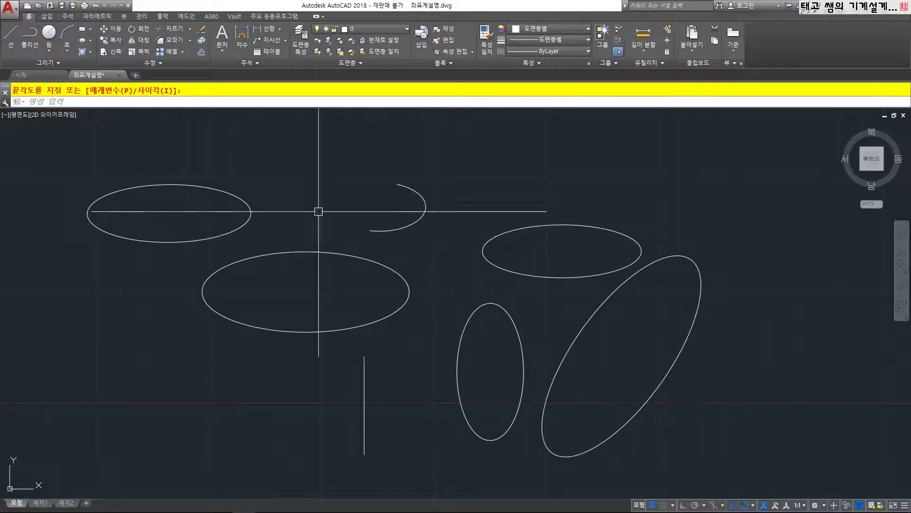
click(90, 42)
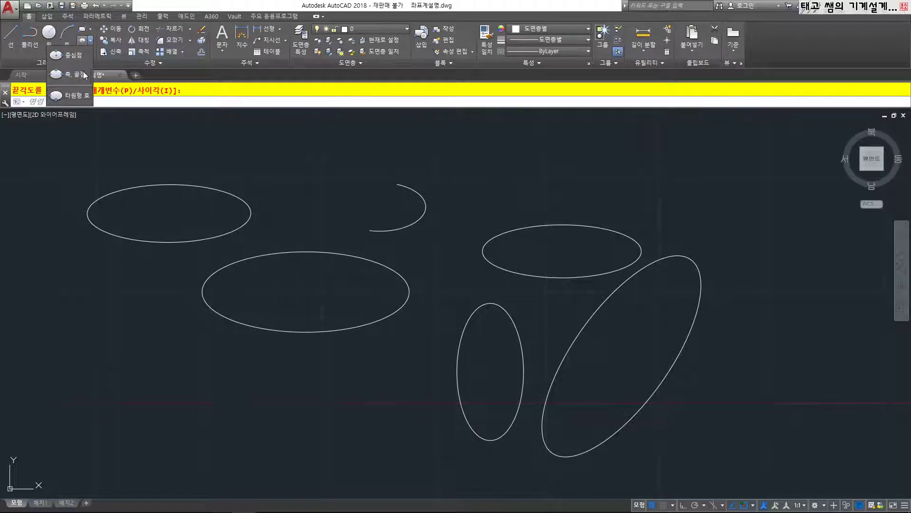
click(92, 30)
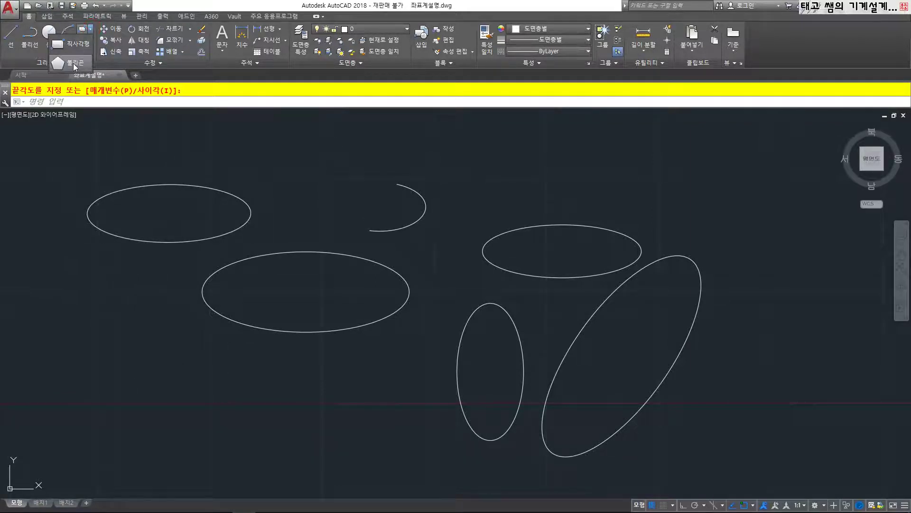
click(264, 144)
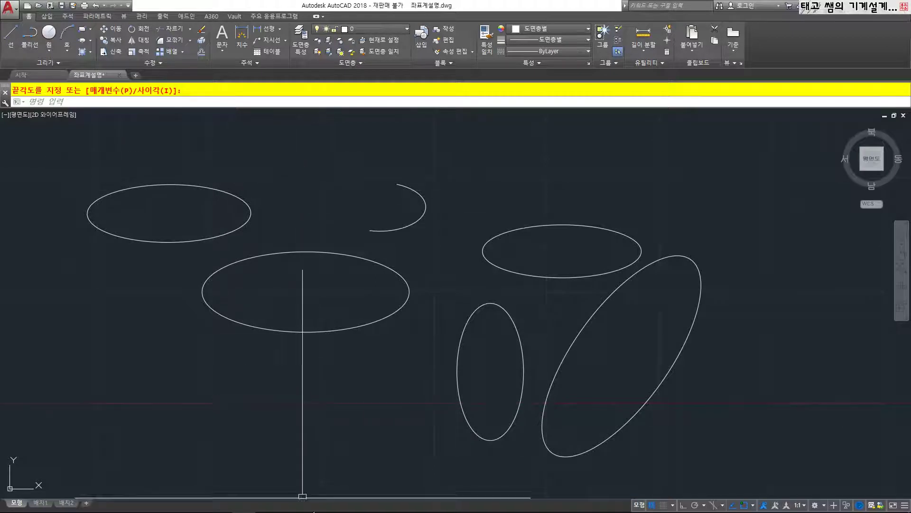
Step: Switch to the AutoCAD textbook PDF in Acrobat Reader and skim past the ellipse lessons to read the introduction of Section 12 on Polygon
mouse_move(302, 511)
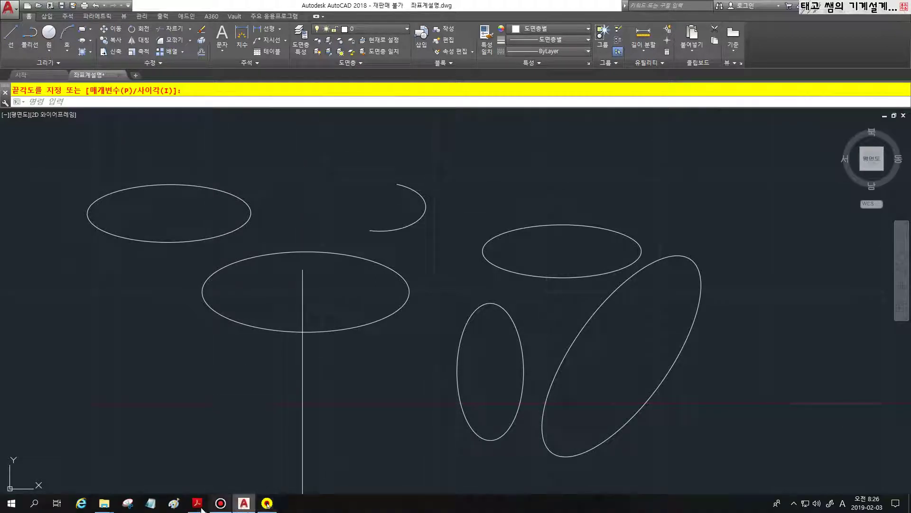
mouse_move(198, 506)
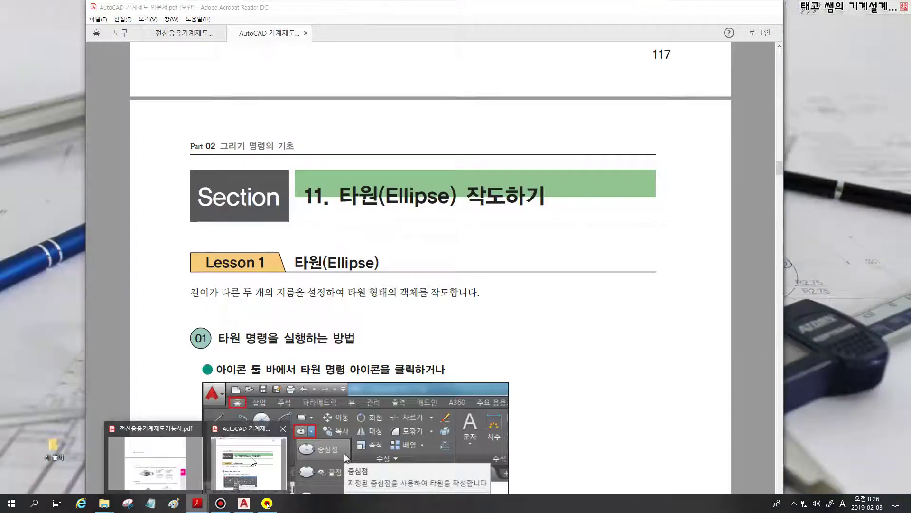
click(253, 460)
scroll(422, 333, down, 10)
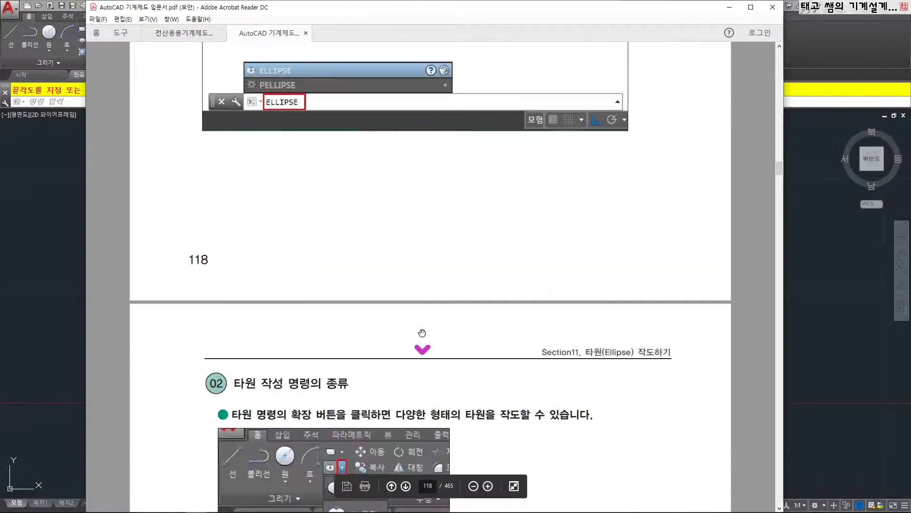
scroll(422, 333, down, 20)
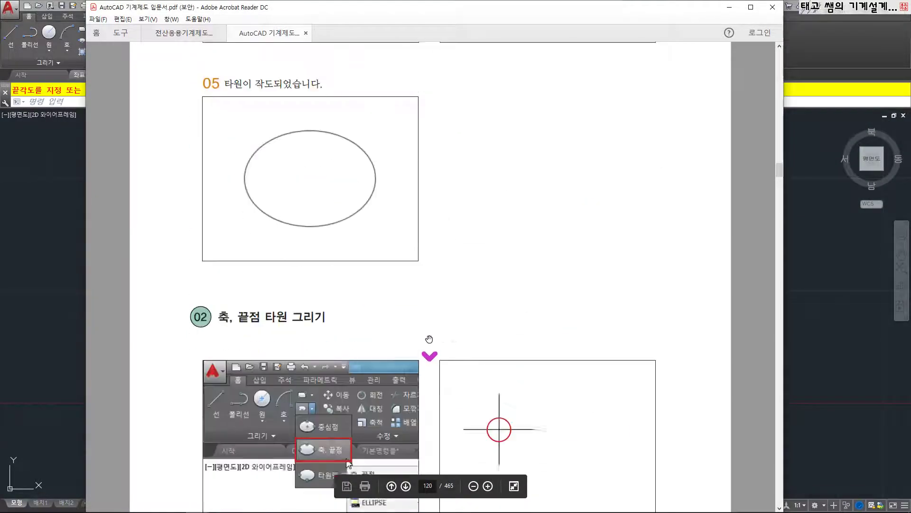
scroll(429, 339, down, 20)
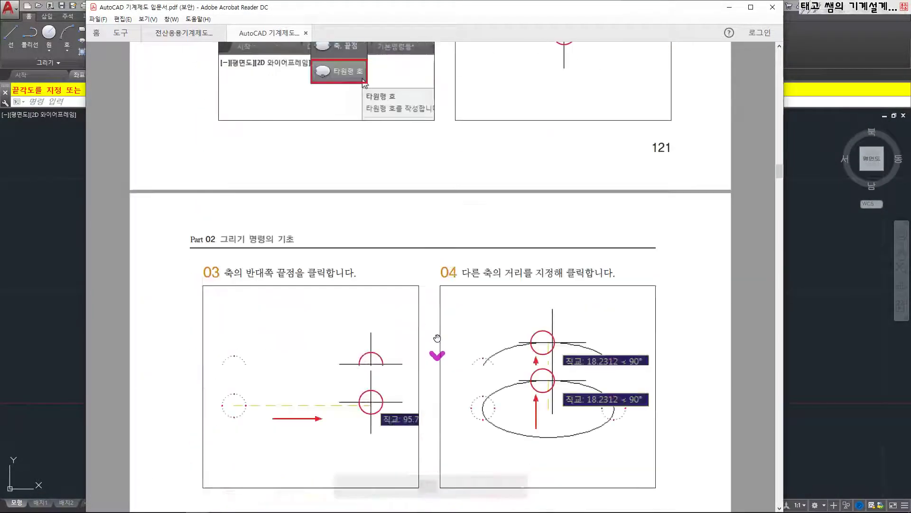
scroll(437, 338, down, 20)
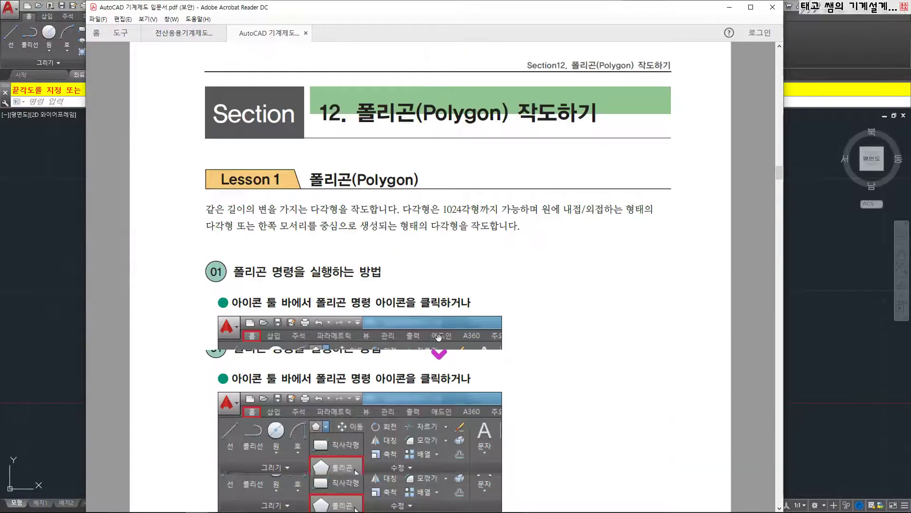
scroll(438, 337, down, 4)
scroll(451, 315, up, 4)
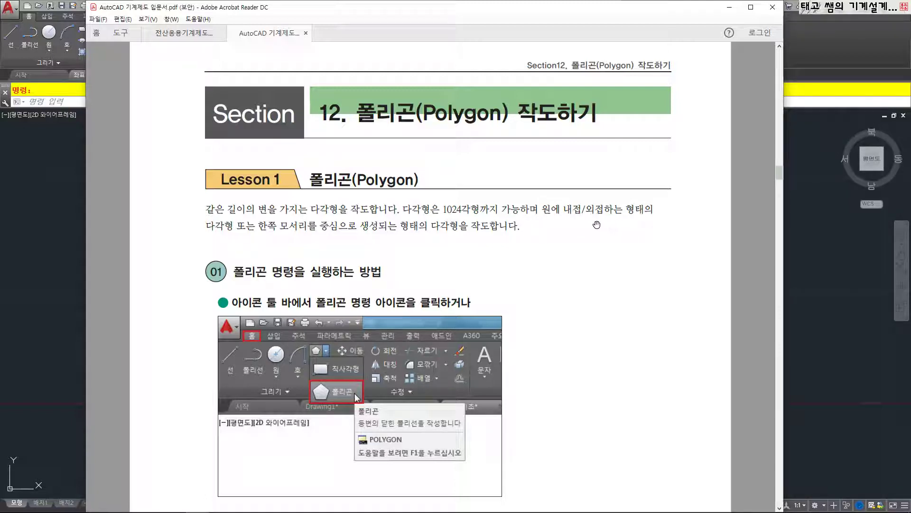
scroll(570, 228, down, 2)
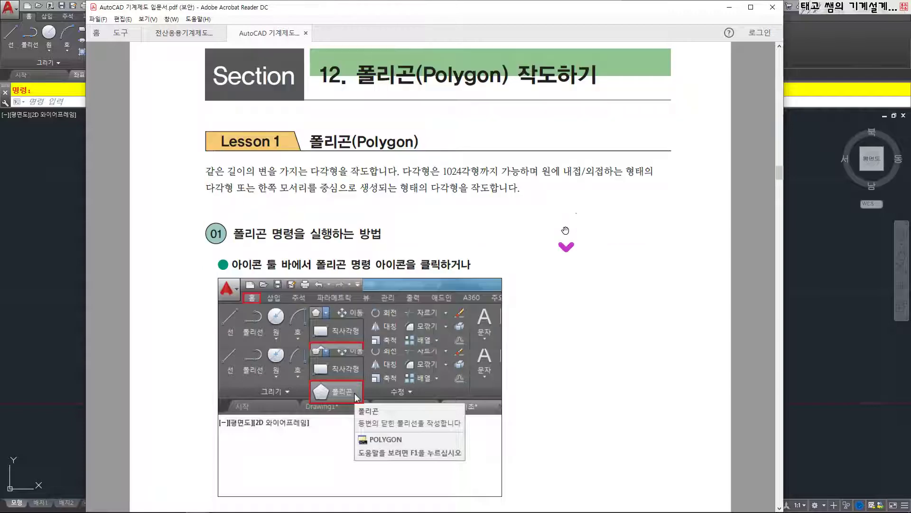
scroll(564, 228, down, 2)
scroll(562, 227, up, 2)
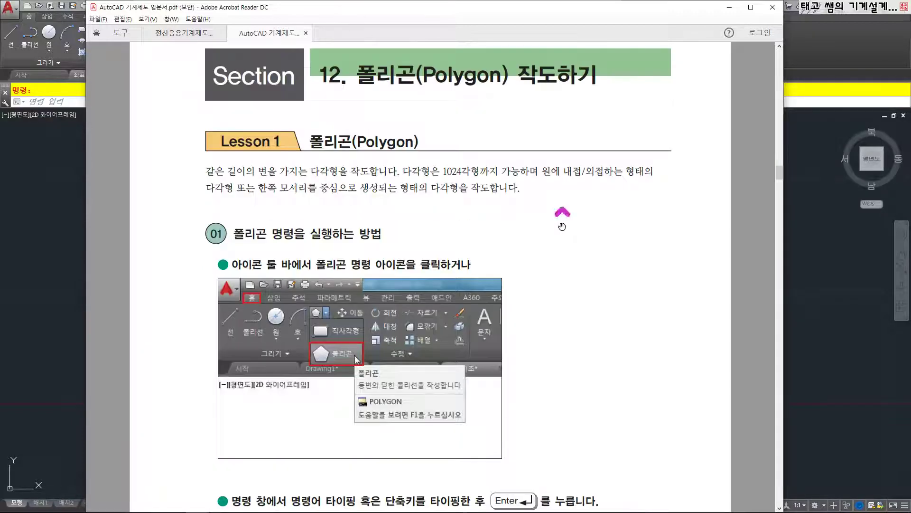
scroll(561, 225, down, 2)
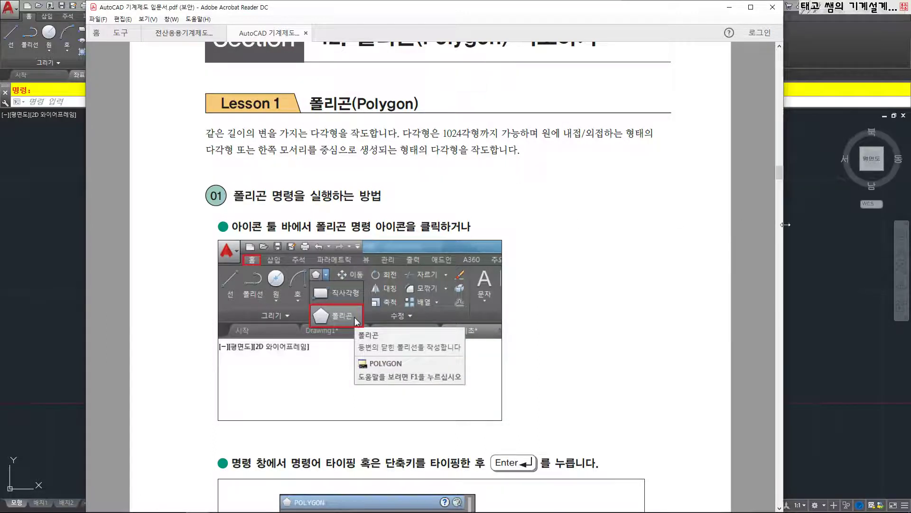
Step: Switch back to AutoCAD and erase the five ellipses and the elliptical arc from the drawing
click(813, 224)
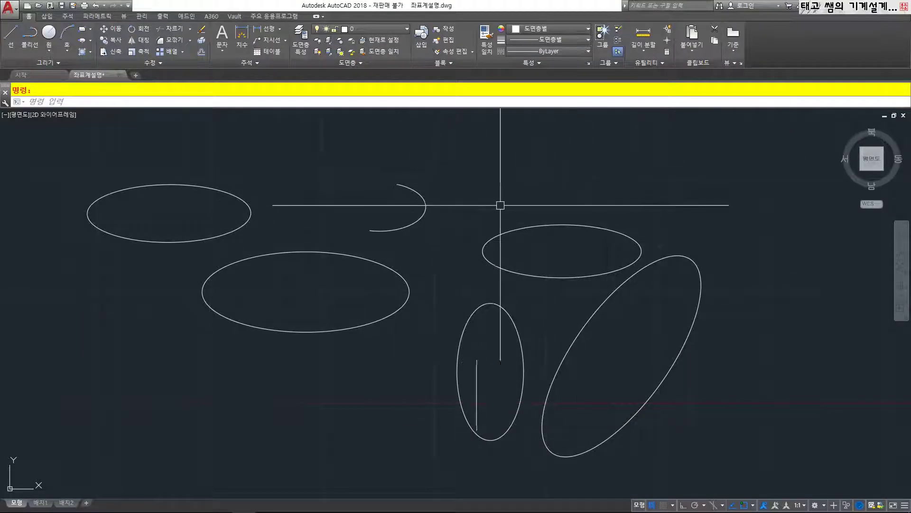
click(682, 404)
click(108, 166)
key(Delete)
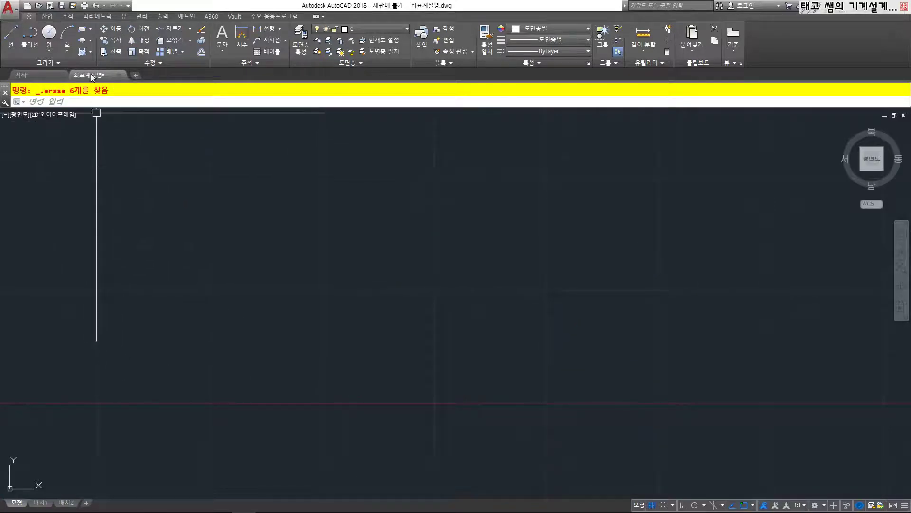
Step: Draw a 6-sided polygon in the middle of the empty drawing by its centre, inscribed in a circle of radius 20
click(90, 29)
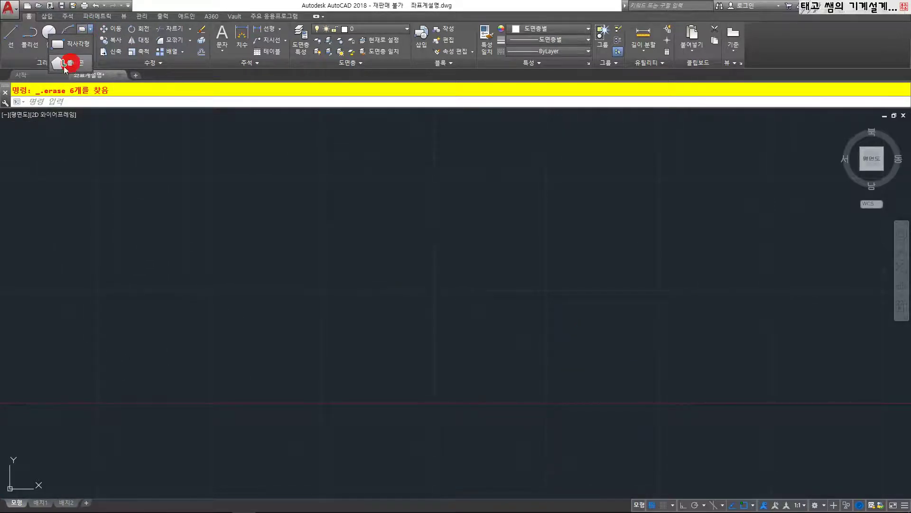
click(70, 64)
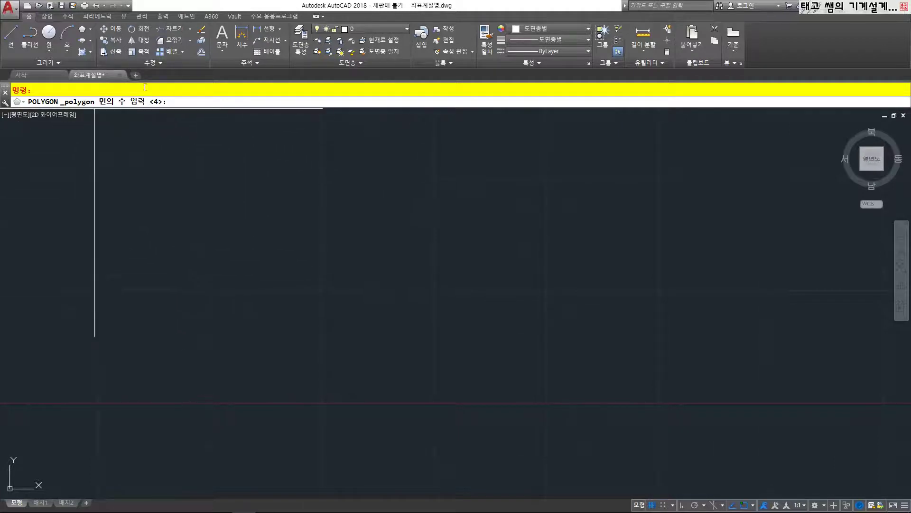
text(6)
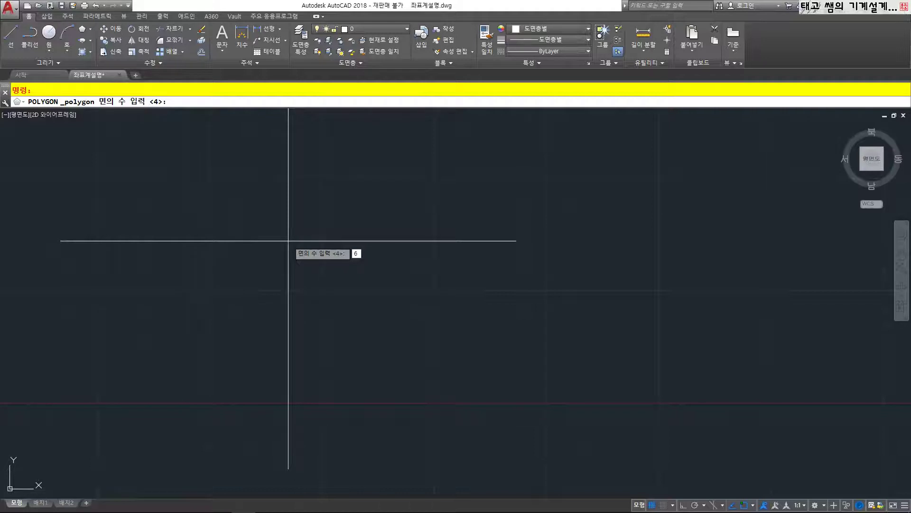
key(Return)
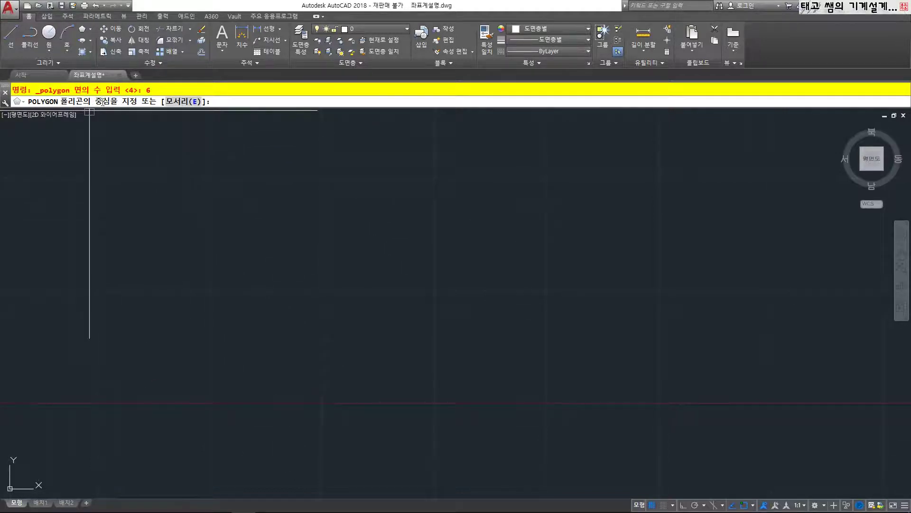
click(376, 255)
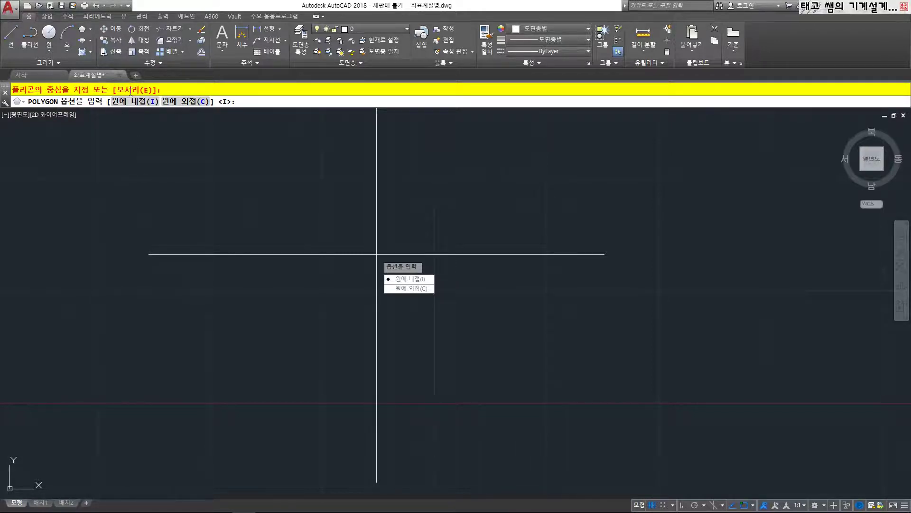
click(409, 280)
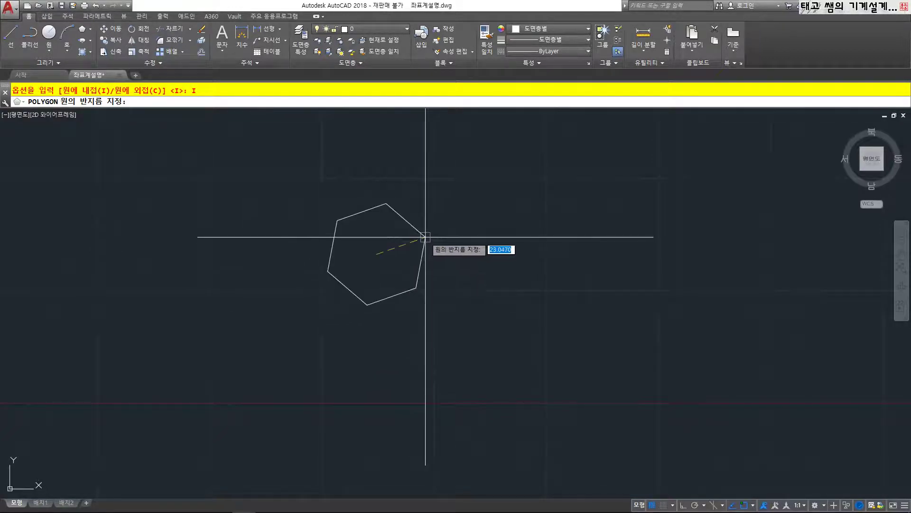
text(20)
key(Return)
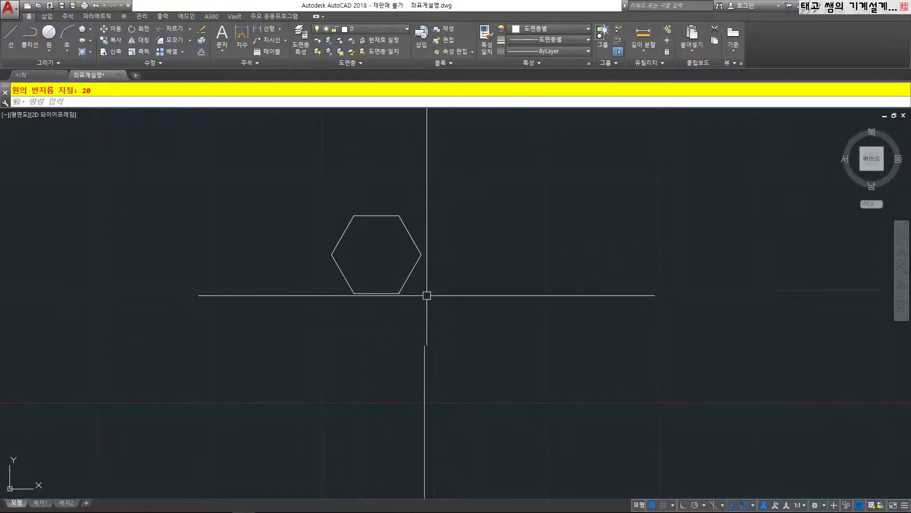
Step: Draw a second 6-sided polygon to the right of the first hexagon by its centre, circumscribed about a circle of radius 20
middle_drag(463, 257, 377, 257)
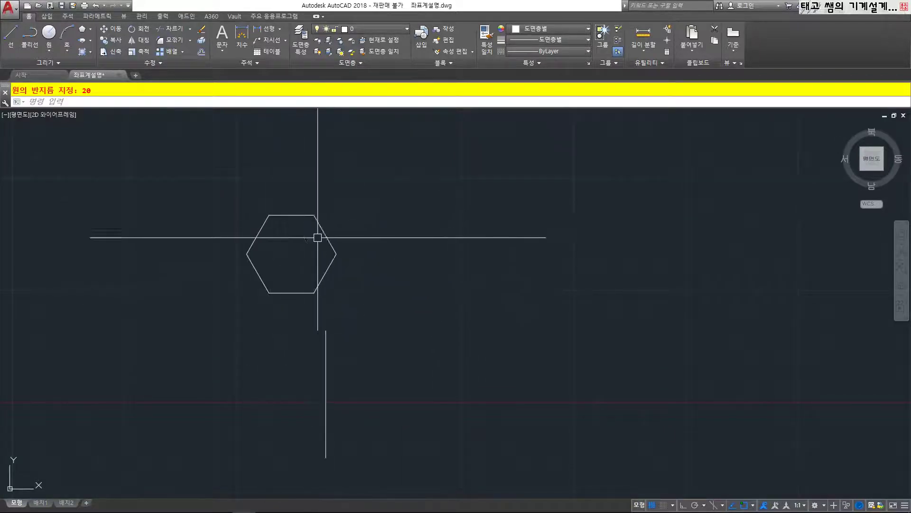
right_click(403, 246)
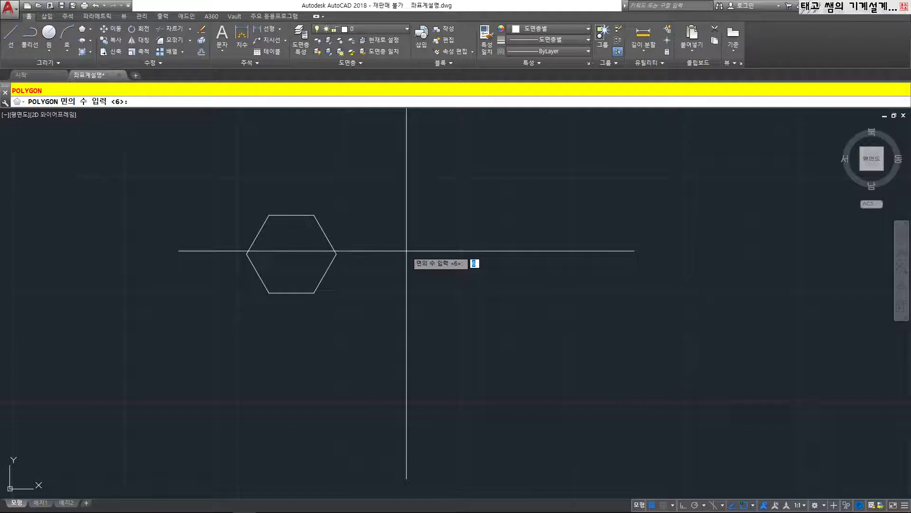
key(Return)
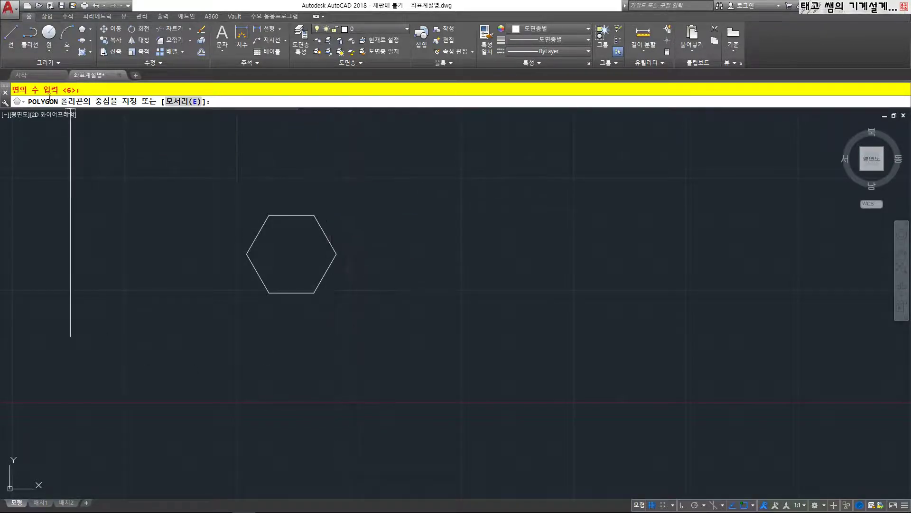
click(444, 253)
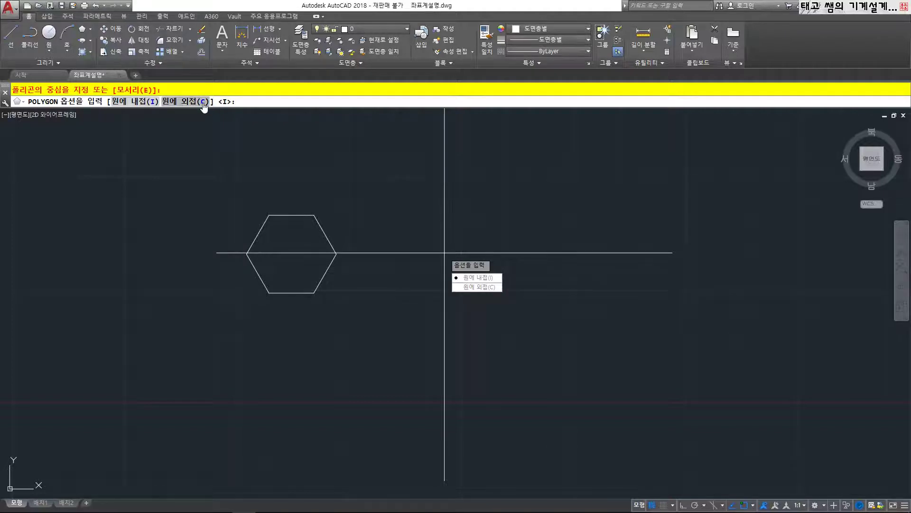
click(468, 288)
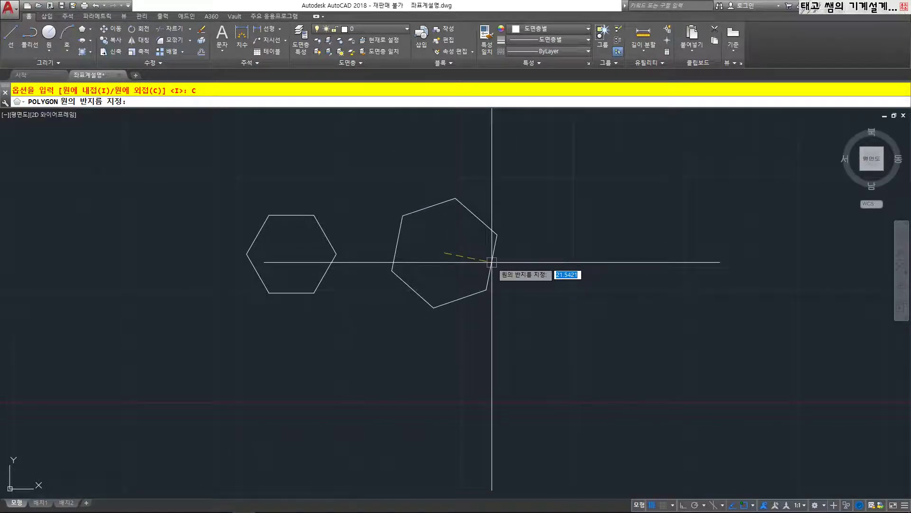
text(20)
key(Return)
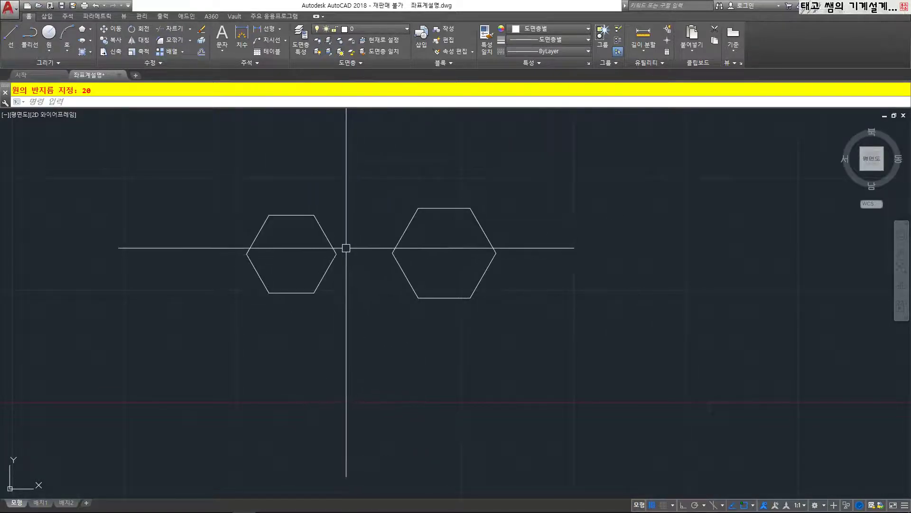
Step: Draw a two-point circle around the left hexagon, using its leftmost and rightmost corners as the diameter ends
middle_drag(348, 246, 360, 250)
click(338, 236)
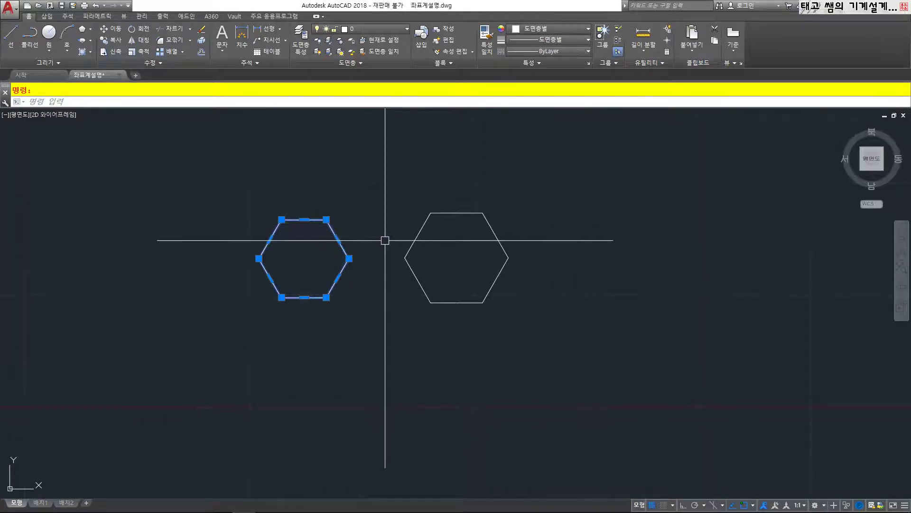
key(Escape)
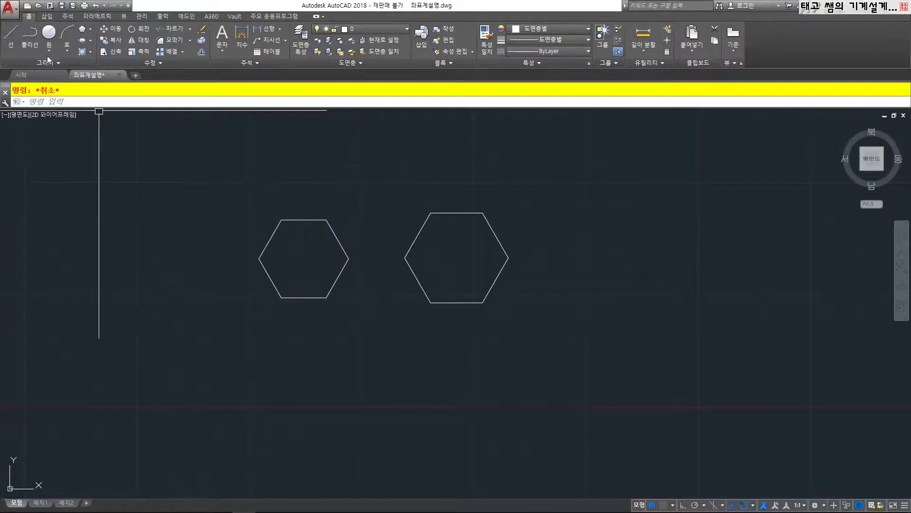
click(49, 50)
click(38, 103)
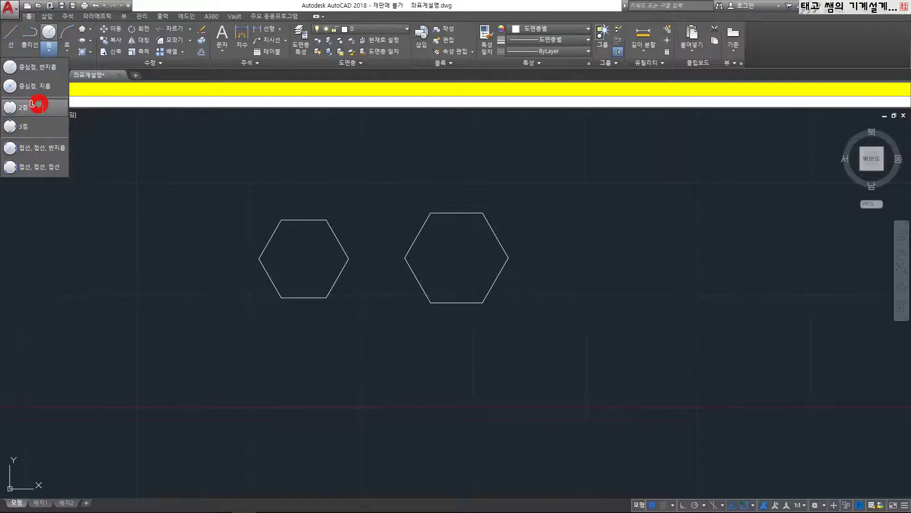
click(259, 259)
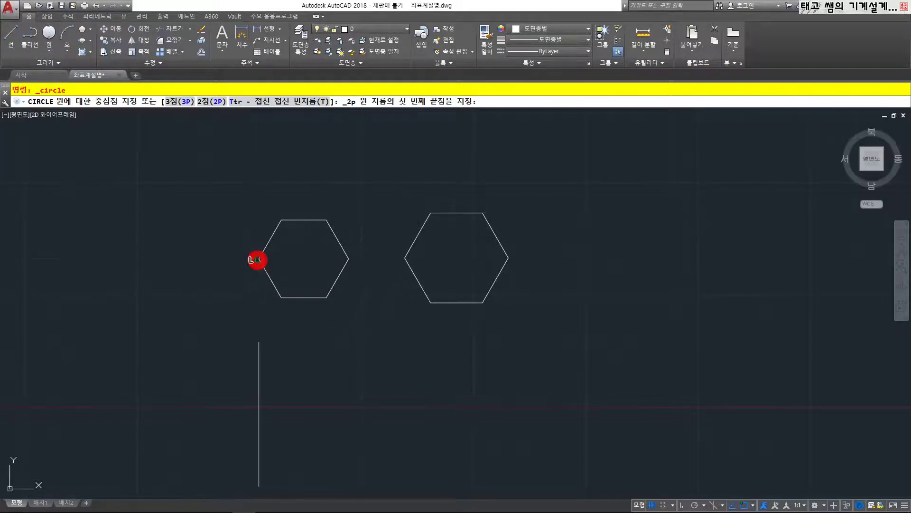
click(347, 259)
right_click(397, 258)
click(407, 258)
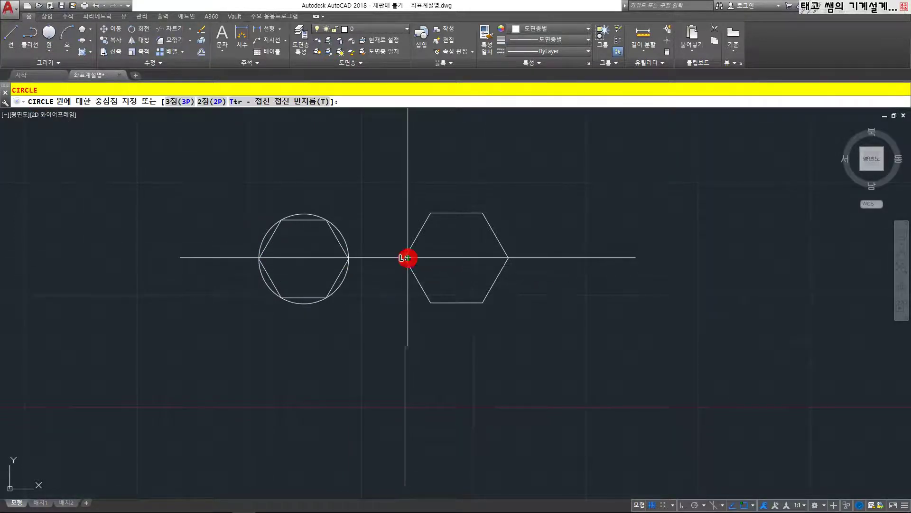
key(Escape)
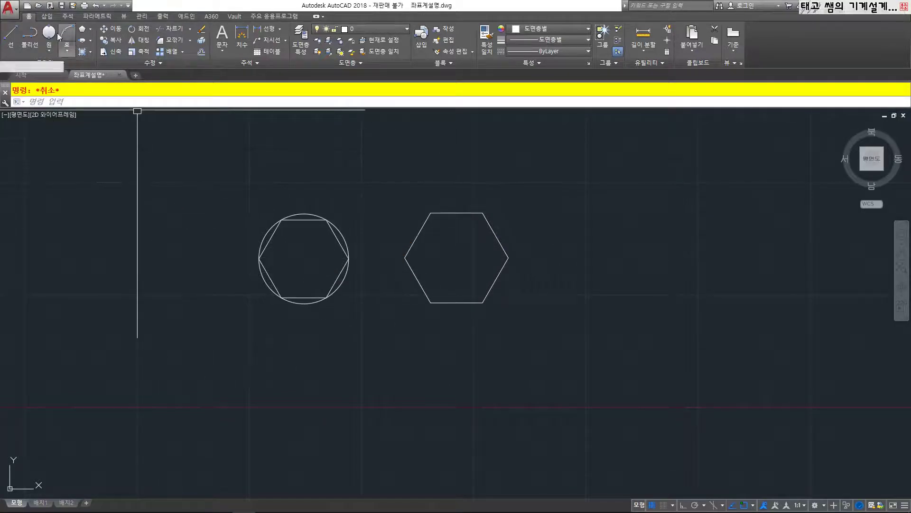
Step: Draw a two-point circle inside the right hexagon, from the midpoint of its top edge to its bottom edge
click(48, 49)
click(43, 109)
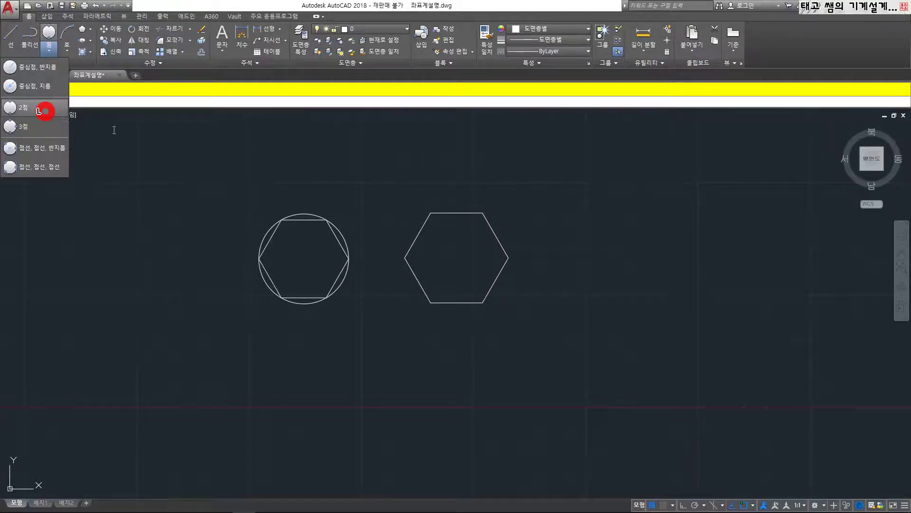
click(457, 213)
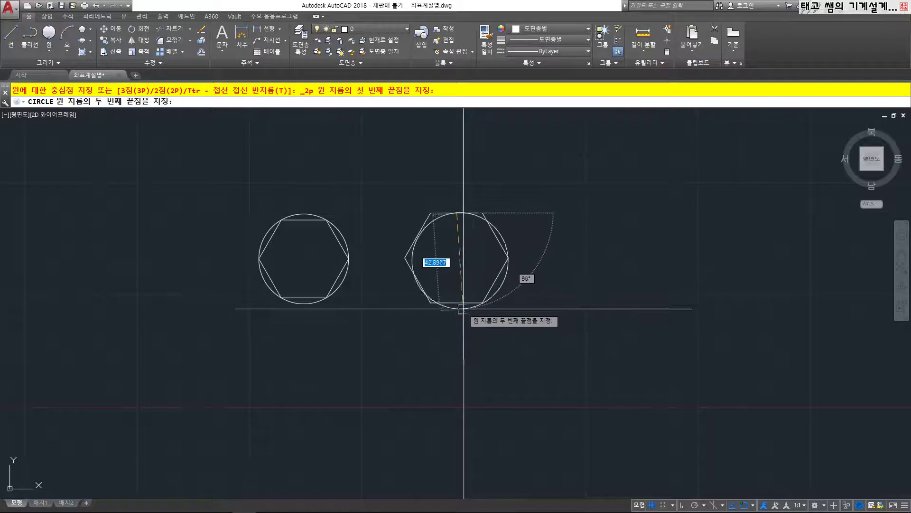
click(461, 308)
key(Escape)
scroll(380, 219, up, 2)
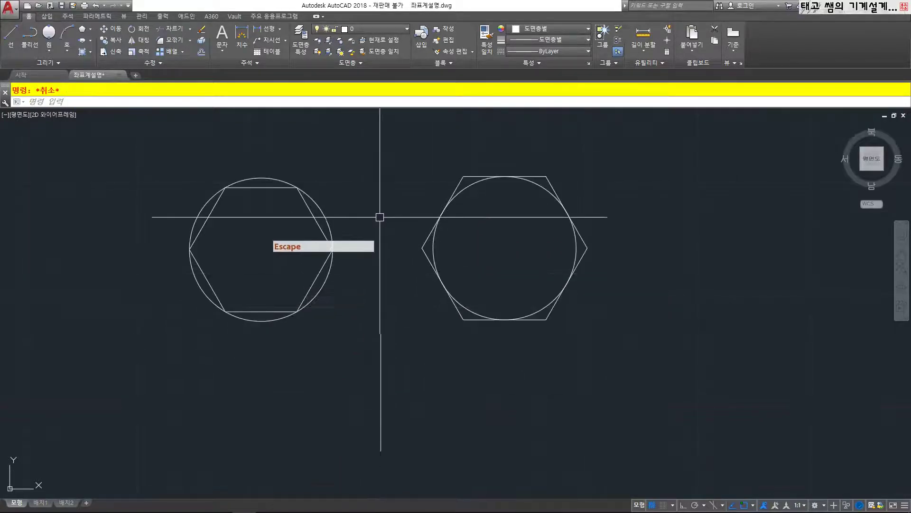
mouse_move(375, 213)
middle_down()
mouse_move(362, 221)
mouse_move(367, 231)
middle_up()
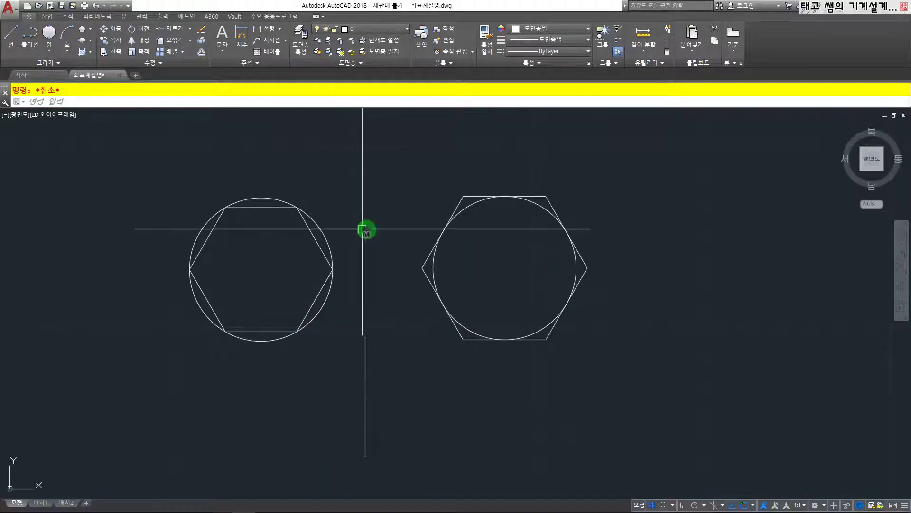
click(318, 226)
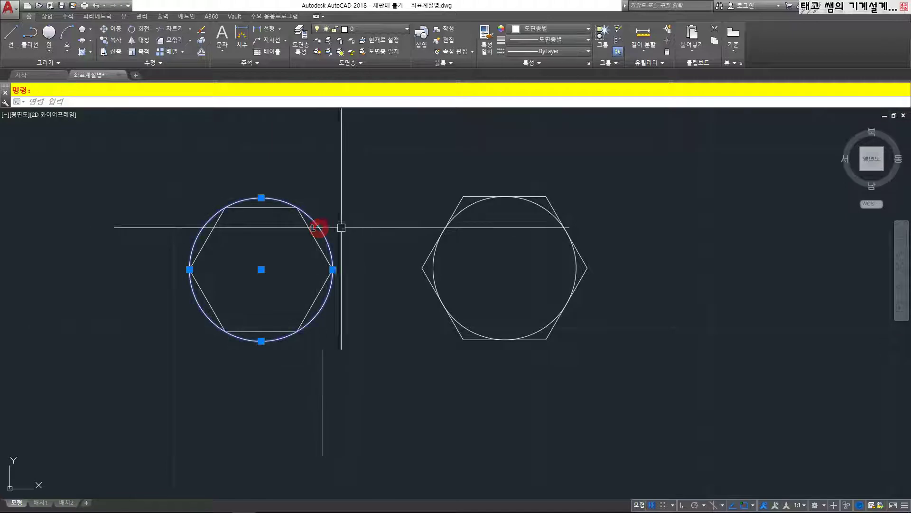
click(478, 202)
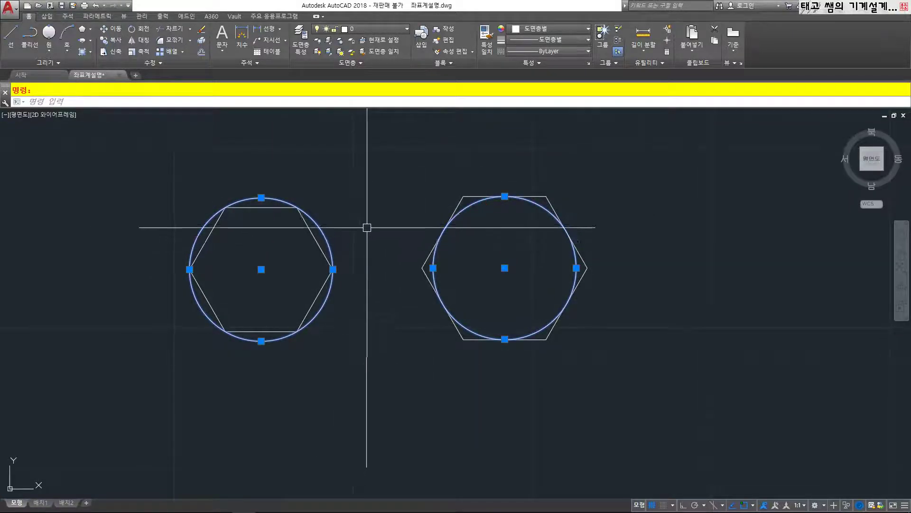
key(Escape)
Step: Add a diameter dimension to each circle, placing both texts outside the circles in the gap between the hexagons
click(280, 29)
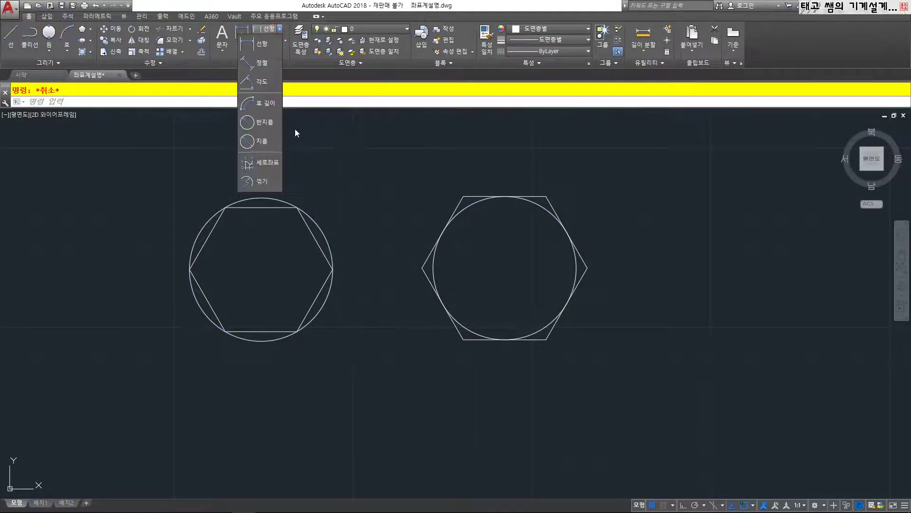
click(261, 140)
click(318, 228)
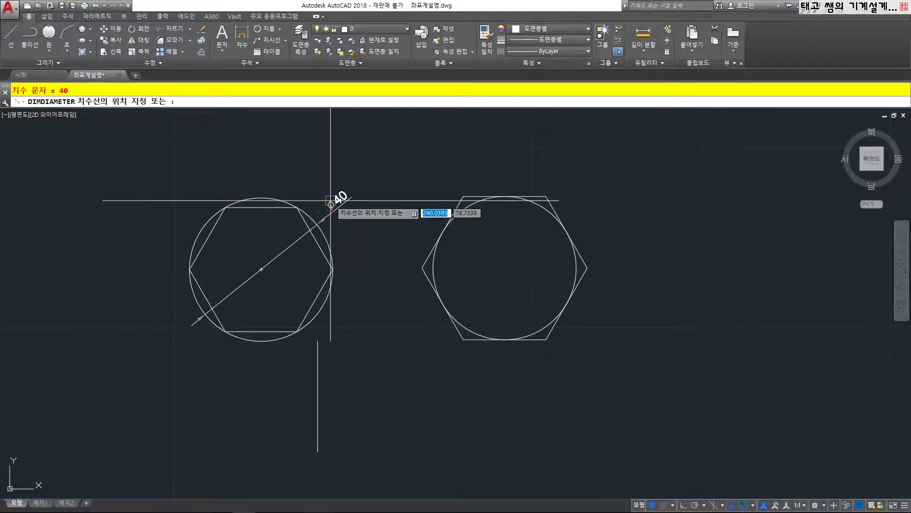
click(336, 198)
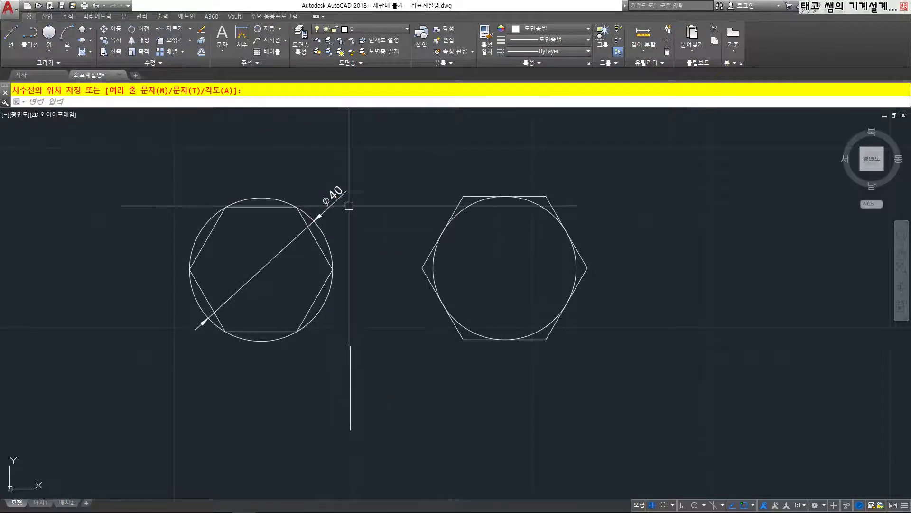
right_click(407, 220)
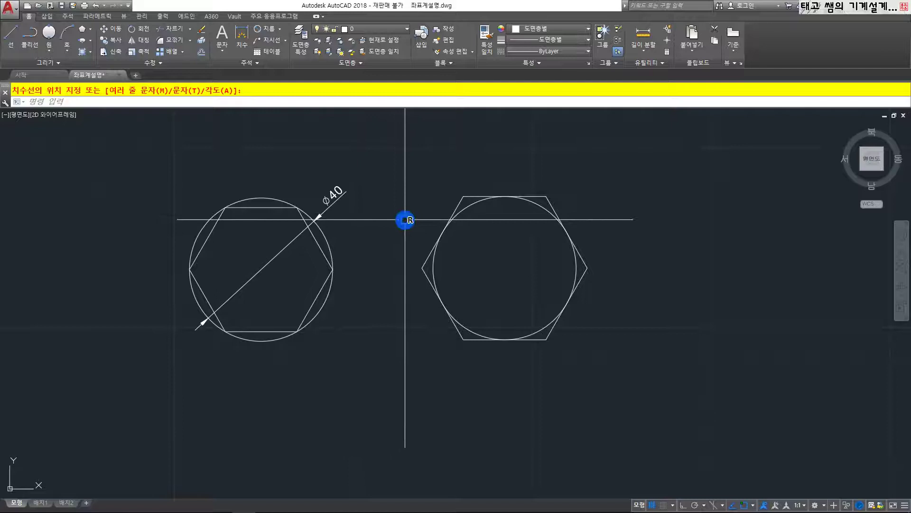
click(472, 205)
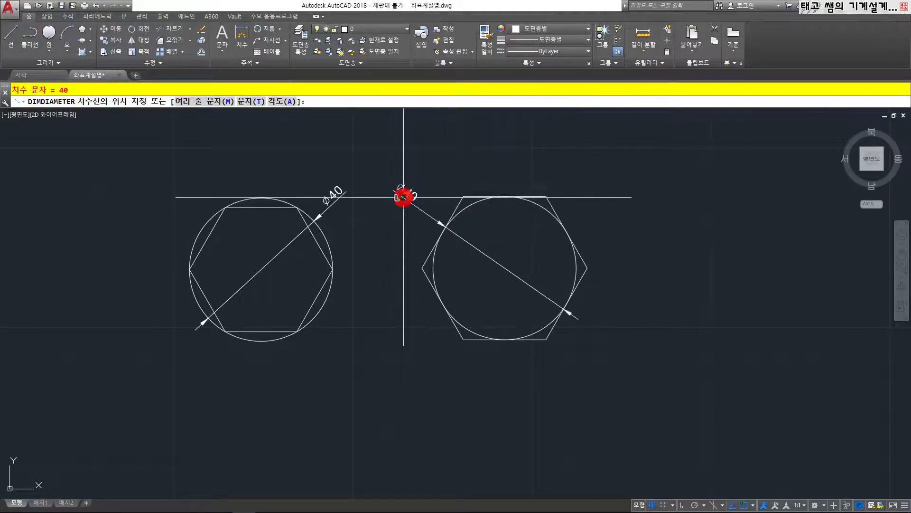
click(404, 197)
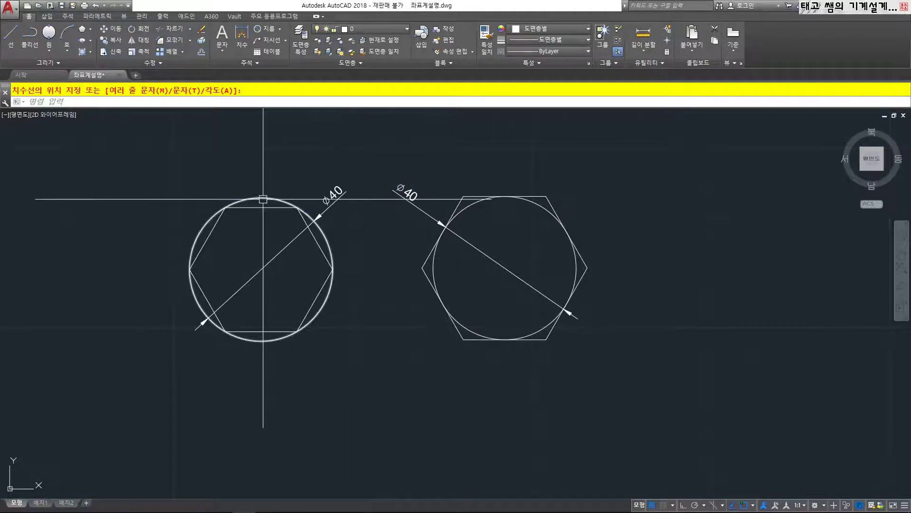
Step: Change the colour of both circles to yellow
click(263, 199)
click(472, 204)
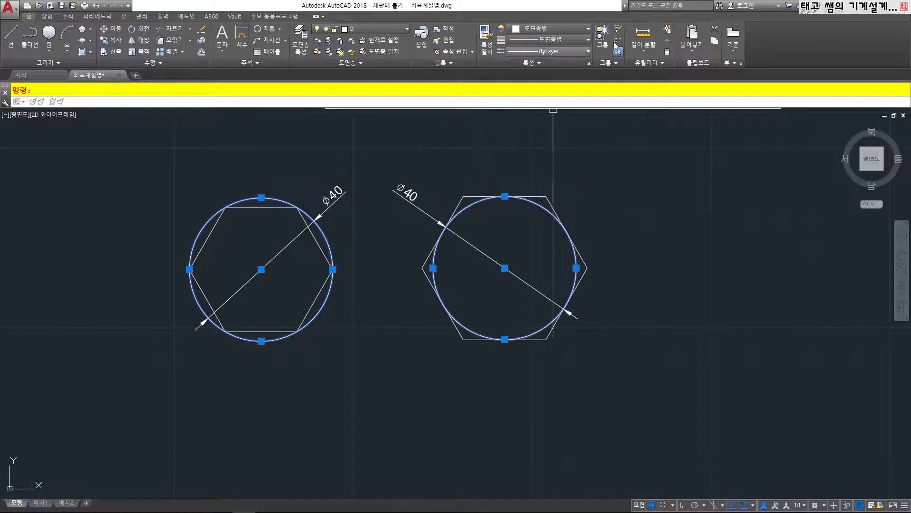
click(572, 32)
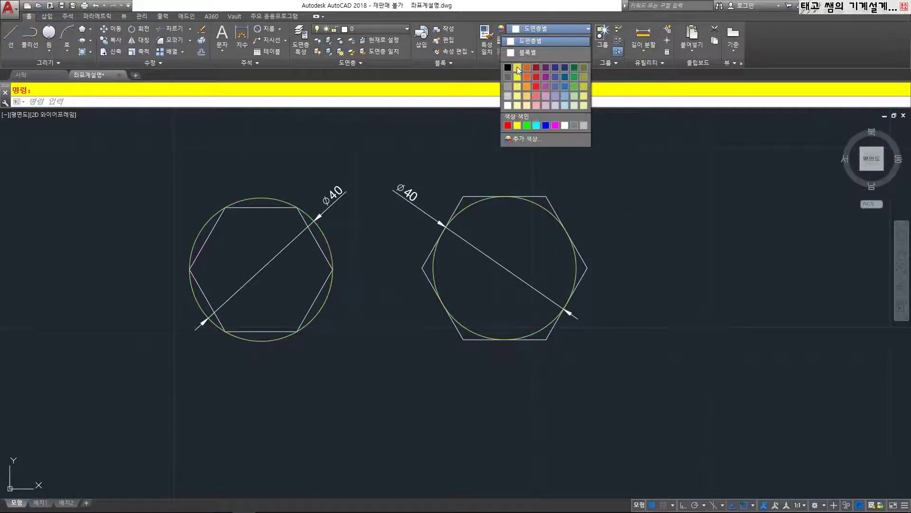
click(518, 70)
key(Escape)
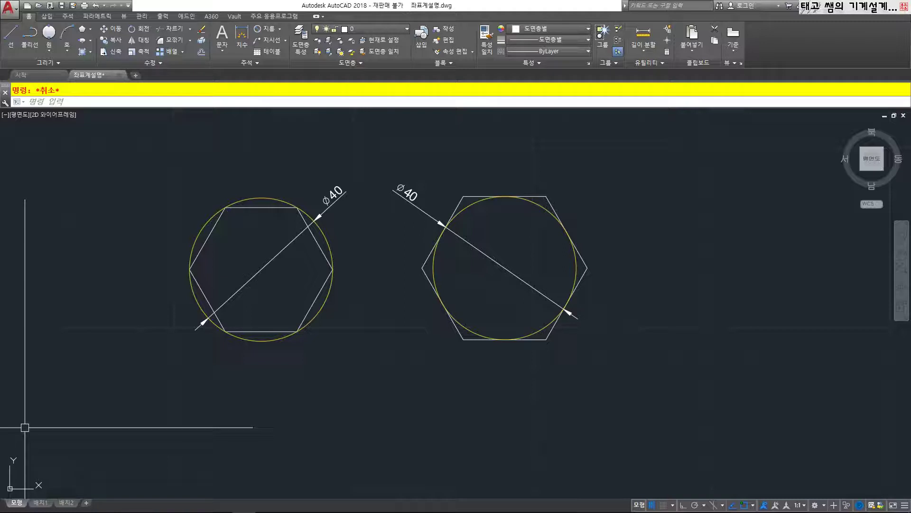
Step: Capture the hexagons in Snip & Sketch and handwrite "내접" at the left circle, "외접" at the right, and "반지름=R" between them in green
middle_drag(37, 403, 98, 378)
scroll(96, 379, up, 2)
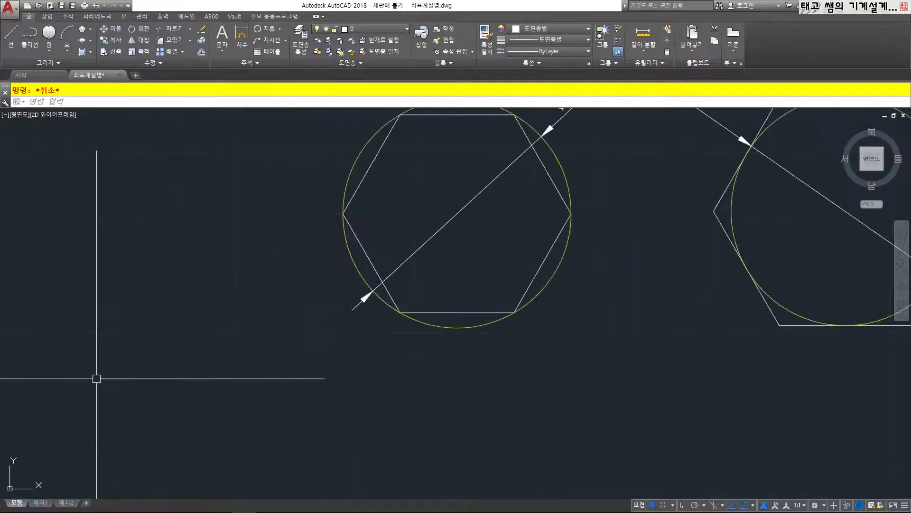
mouse_move(145, 342)
middle_down()
mouse_move(41, 411)
mouse_move(19, 438)
middle_up()
middle_drag(125, 416, 82, 398)
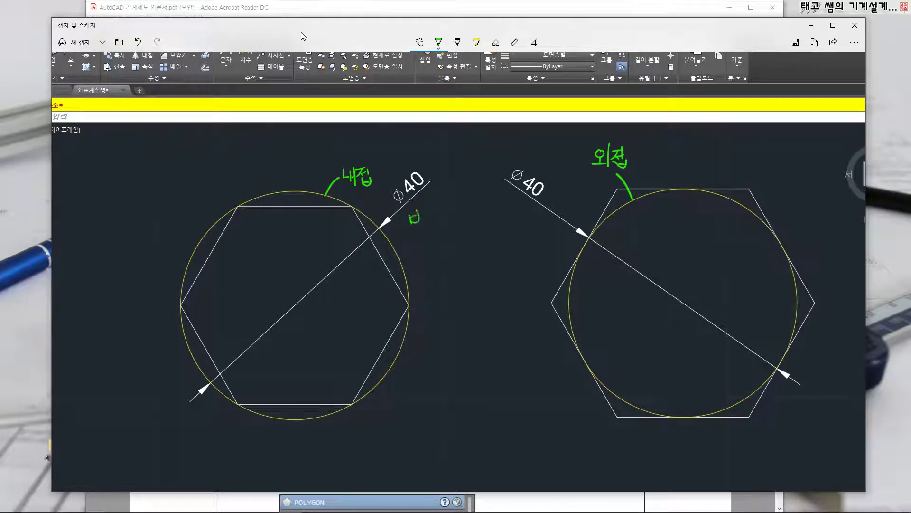
mouse_move(422, 208)
mouse_down()
mouse_move(422, 223)
mouse_move(445, 230)
mouse_move(464, 219)
mouse_up()
mouse_move(452, 224)
mouse_down()
mouse_move(453, 231)
mouse_move(497, 227)
mouse_up()
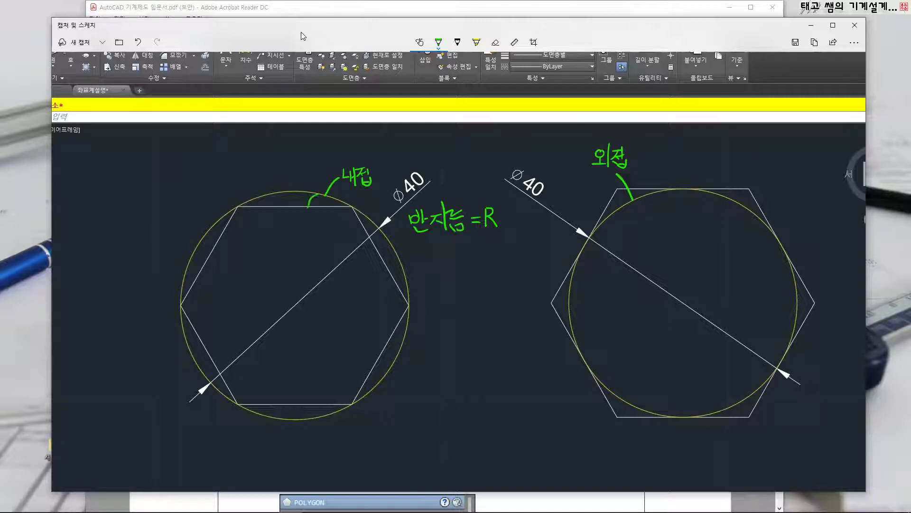
Step: Try pointing an arrow into the left circle with the note "원안" and tracing its hexagon, and undo the trace
mouse_move(308, 211)
mouse_down()
mouse_move(307, 238)
mouse_move(340, 240)
mouse_up()
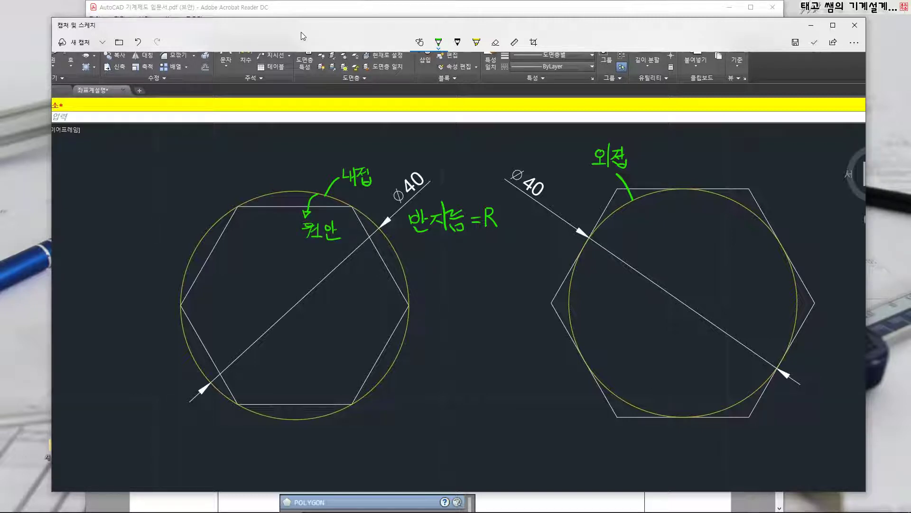
drag(352, 208, 356, 217)
mouse_move(375, 250)
mouse_down()
mouse_move(409, 303)
mouse_move(354, 402)
mouse_move(237, 406)
mouse_move(177, 311)
mouse_move(183, 289)
mouse_move(232, 205)
mouse_move(353, 205)
mouse_up()
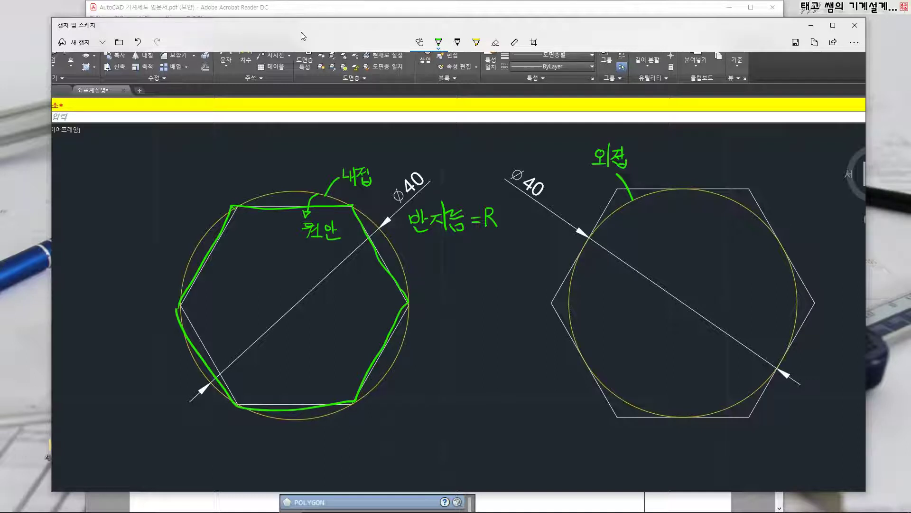
key(ctrl+z)
key(ctrl+z)
key(ctrl+z)
key(ctrl+z)
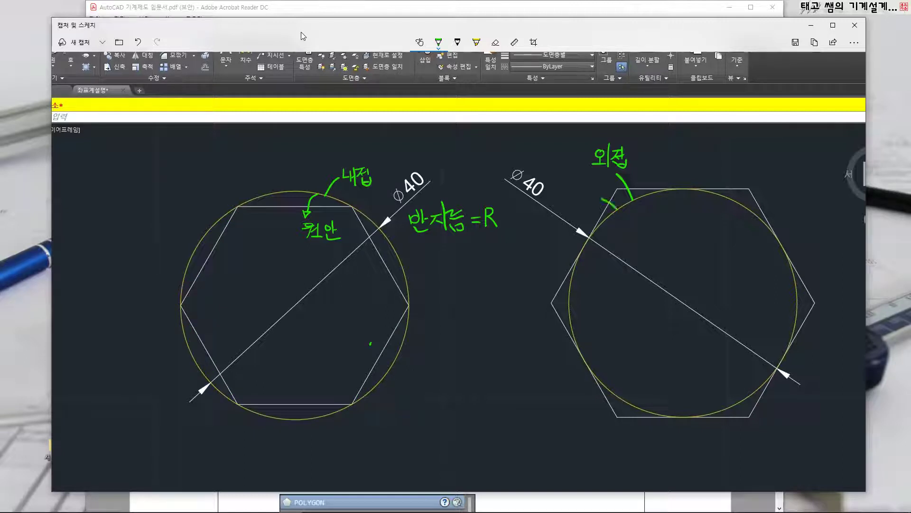
Step: Mark the upper-left corner area of the right hexagon, and undo back through the arrow and "원안" note in the left hexagon
drag(608, 193, 600, 203)
key(ctrl+z)
key(ctrl+z)
key(ctrl+z)
key(ctrl+z)
key(ctrl+z)
key(ctrl+z)
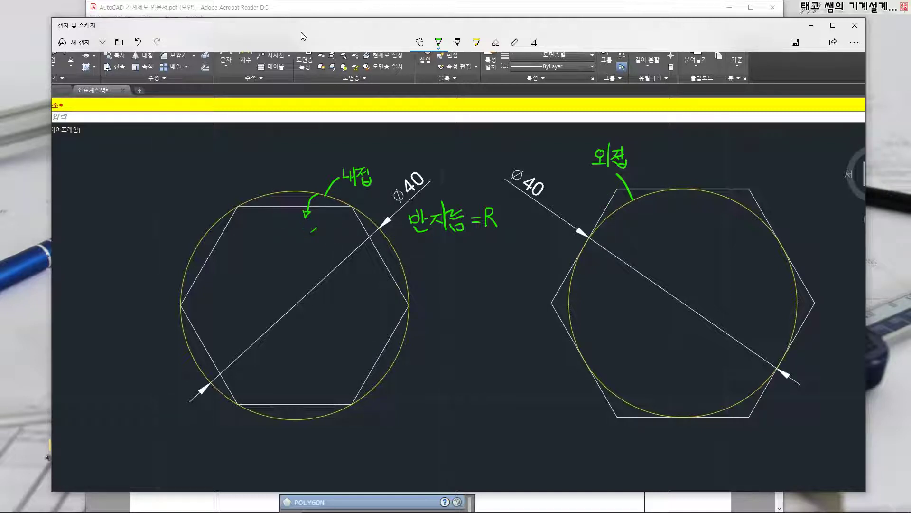
key(ctrl+z)
Step: Handwrite a vertical double-headed arrow between the flat sides of the circumscribed hexagon and label it "40"
mouse_move(682, 190)
mouse_down()
mouse_move(671, 309)
mouse_move(677, 401)
mouse_up()
drag(675, 412, 682, 407)
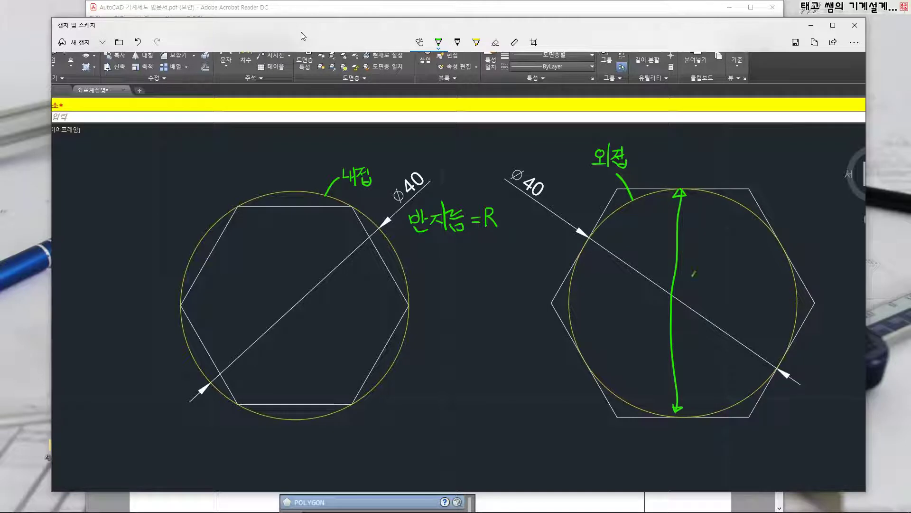
drag(695, 272, 699, 284)
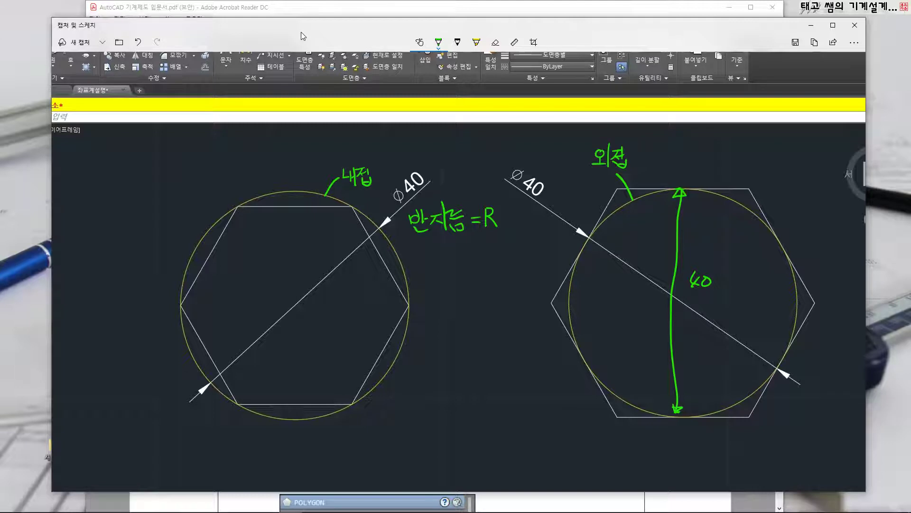
Step: Mark the inscribed hexagon with a vertical double arrow between its flats and a horizontal line between circled opposite corners labelled "40"
drag(298, 207, 300, 396)
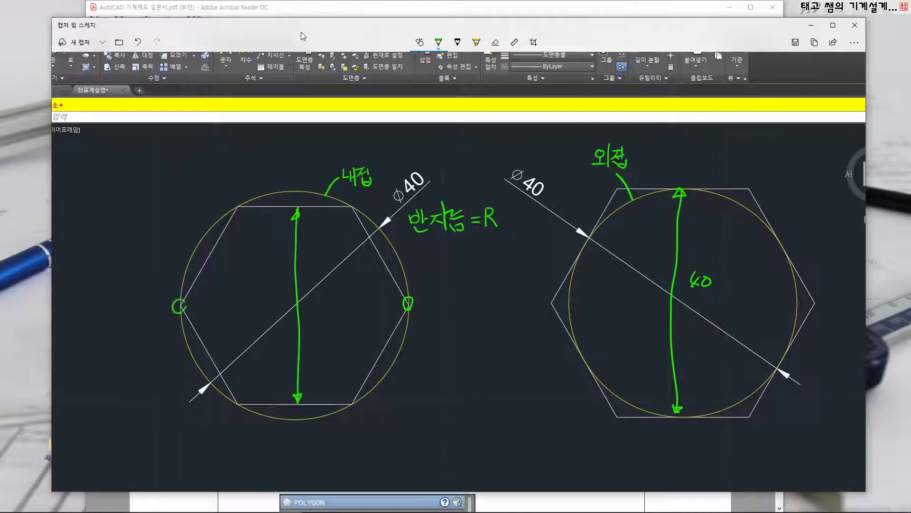
drag(179, 304, 406, 302)
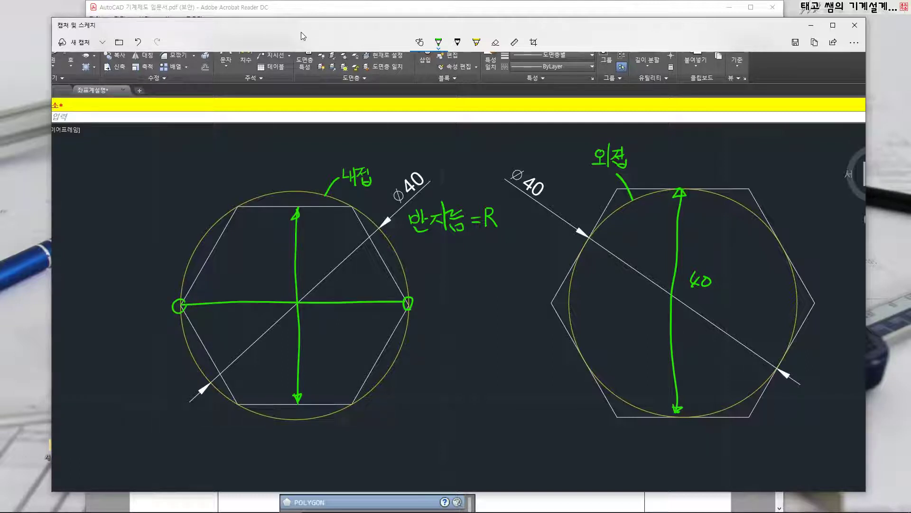
drag(348, 280, 348, 289)
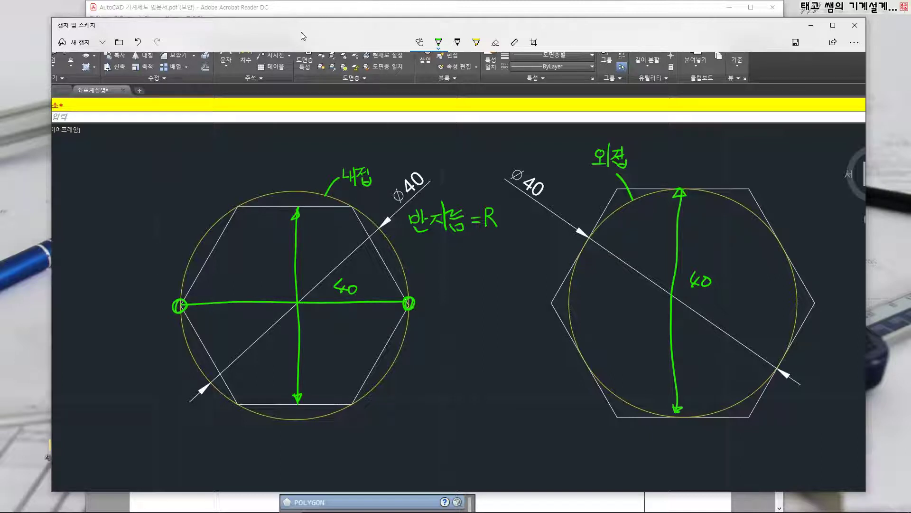
Step: Circle the upper and lower tangent points of the circumscribed hexagon, underline "내접" and "외접", and close the annotated capture
key(ctrl+c)
drag(677, 183, 686, 187)
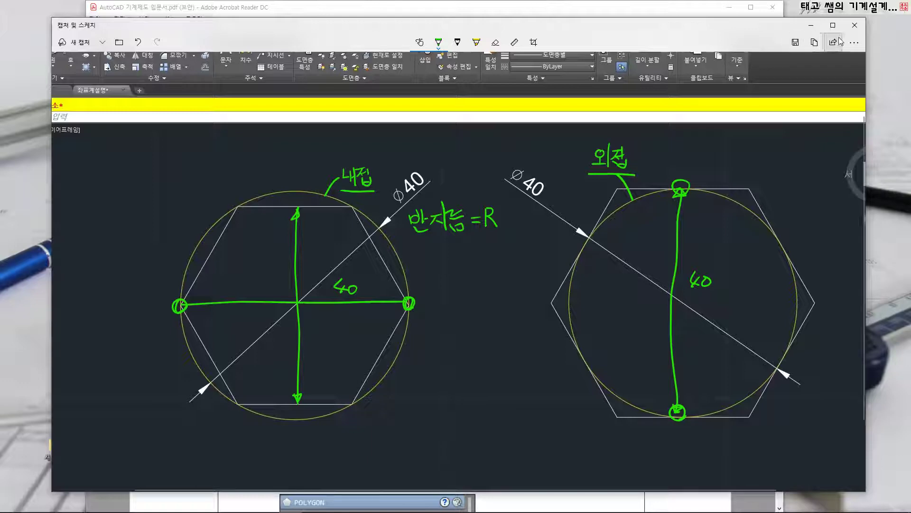
click(854, 27)
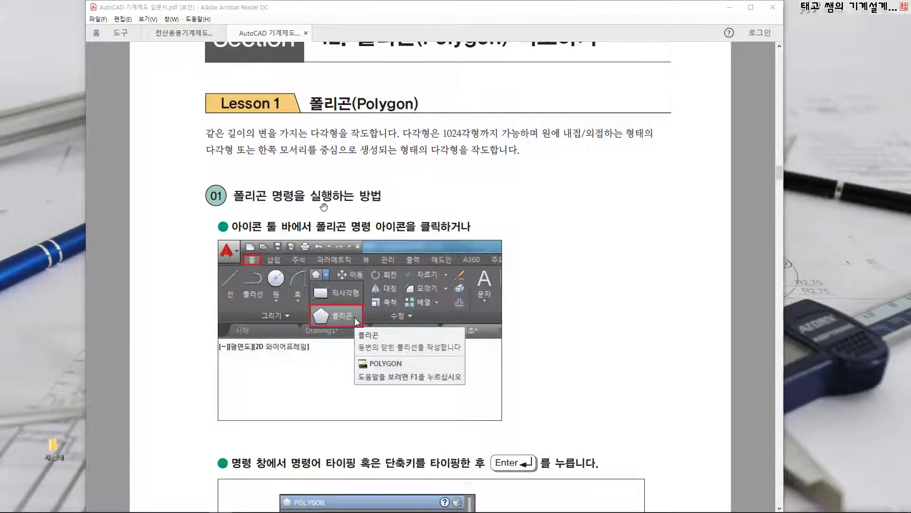
Step: Read through the PDF textbook's polygon examples for inscribed, circumscribed and edge-defined polygons
scroll(335, 208, down, 10)
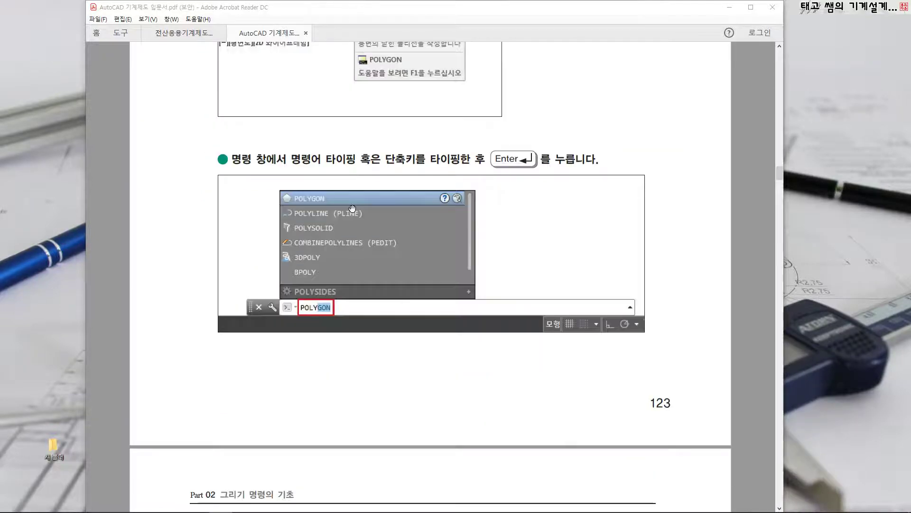
scroll(352, 207, down, 10)
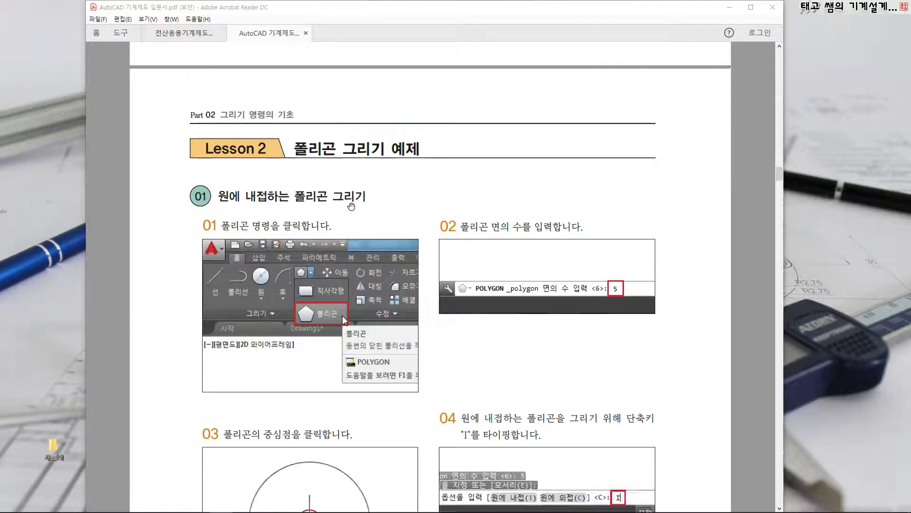
scroll(349, 205, down, 8)
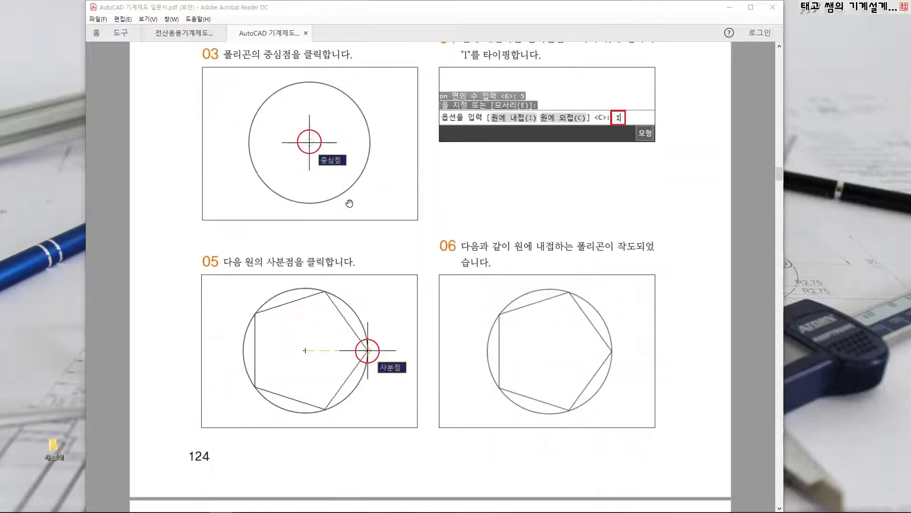
scroll(348, 204, down, 2)
scroll(394, 217, down, 8)
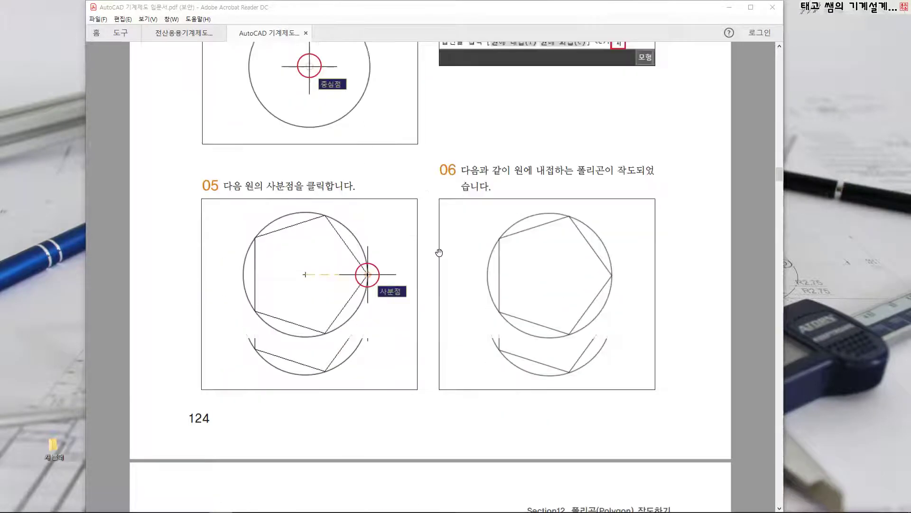
scroll(432, 246, down, 11)
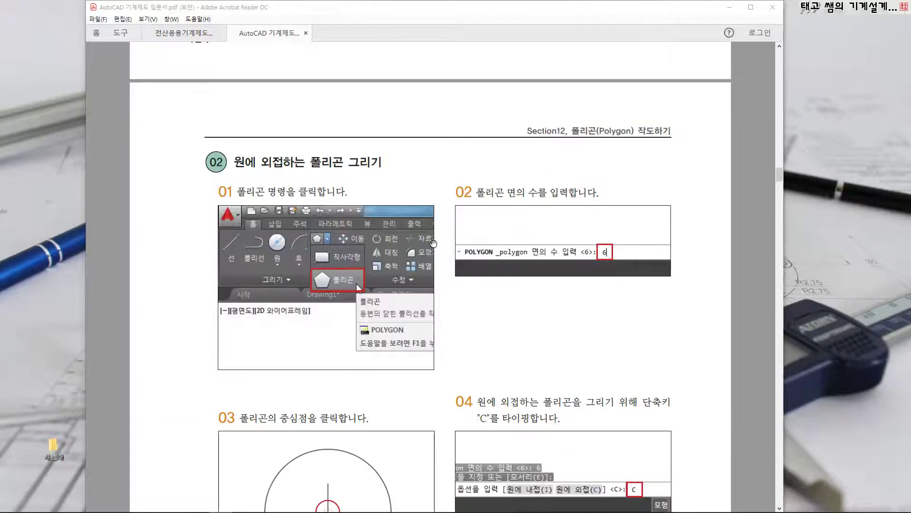
scroll(428, 244, down, 14)
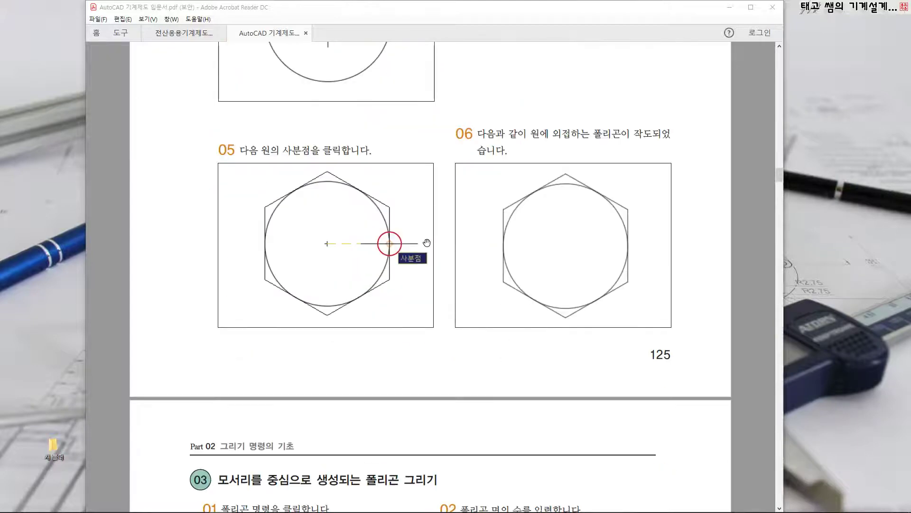
scroll(425, 240, down, 7)
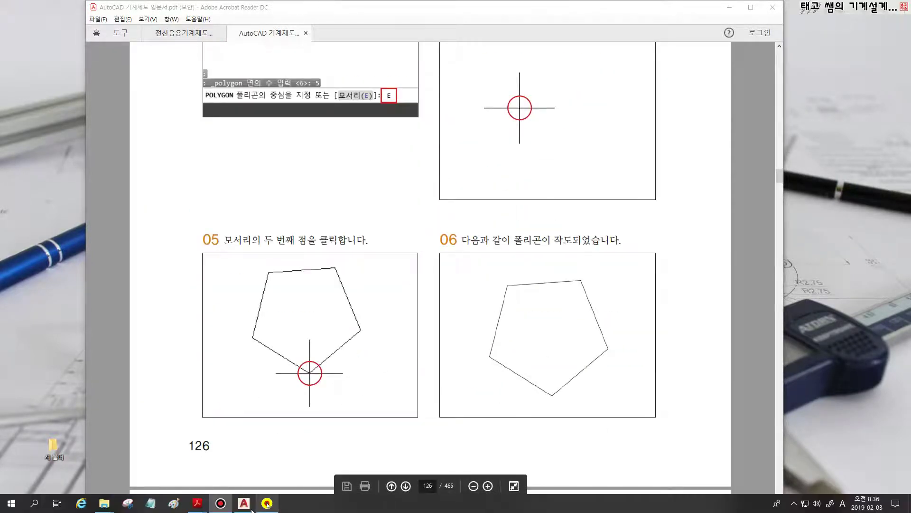
Step: Switch to AutoCAD and draw a 5-sided polygon below the hexagons with the Edge option, using an edge about 21 units long at 37°
click(244, 503)
click(90, 29)
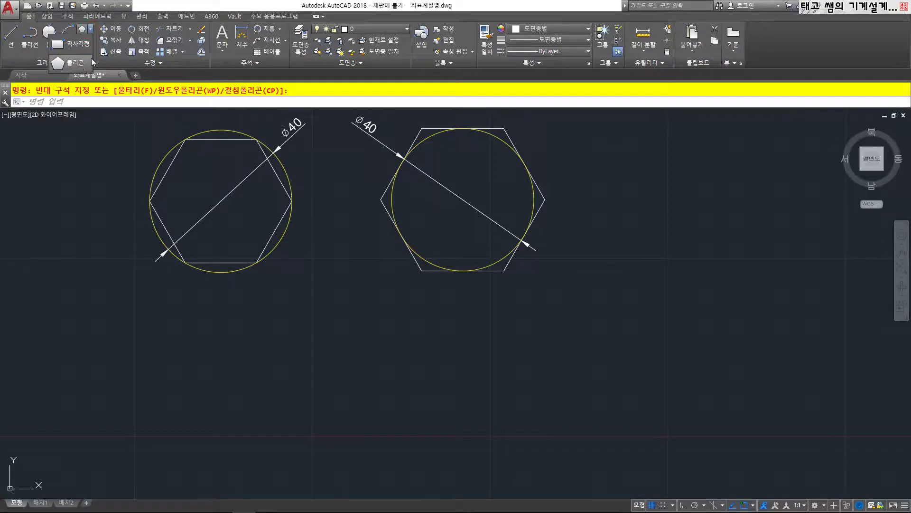
click(79, 52)
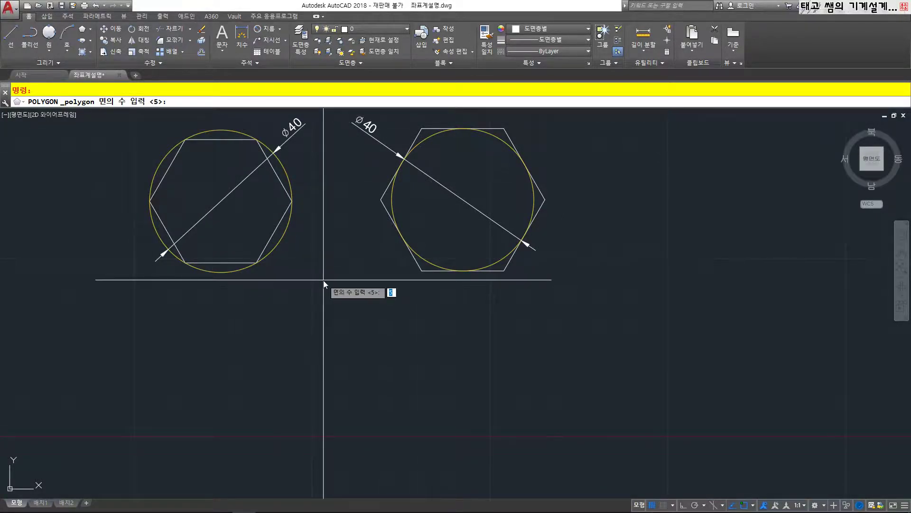
key(Return)
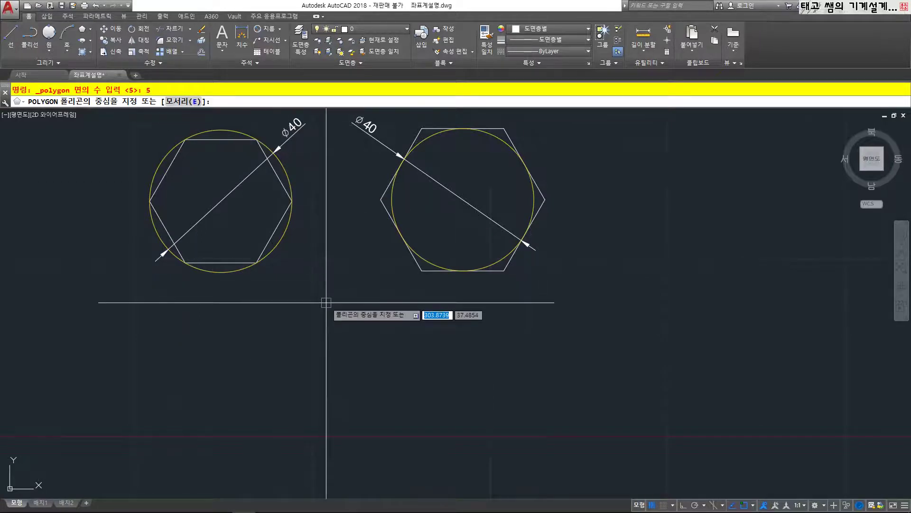
text(e)
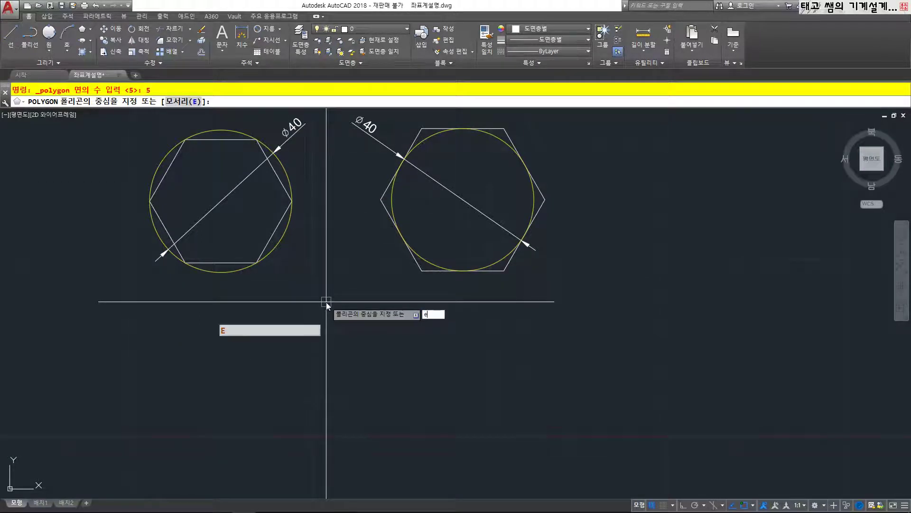
key(Return)
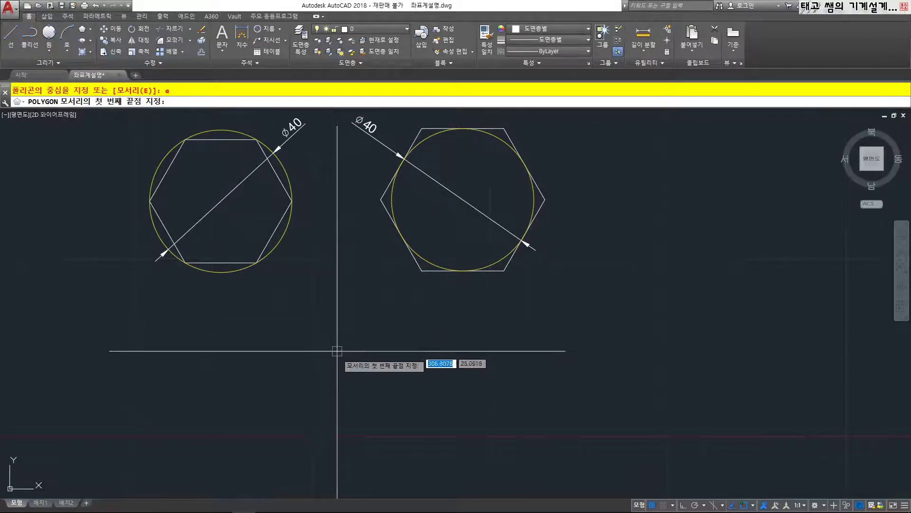
click(340, 383)
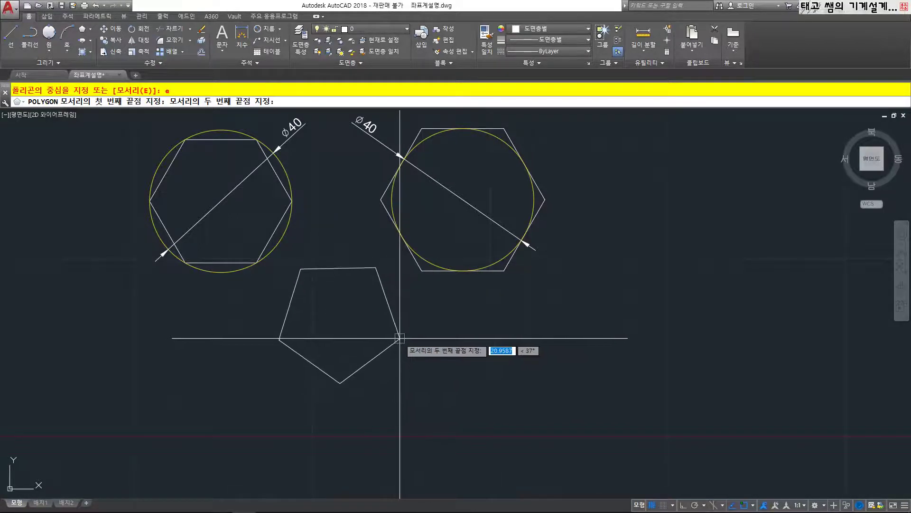
click(403, 337)
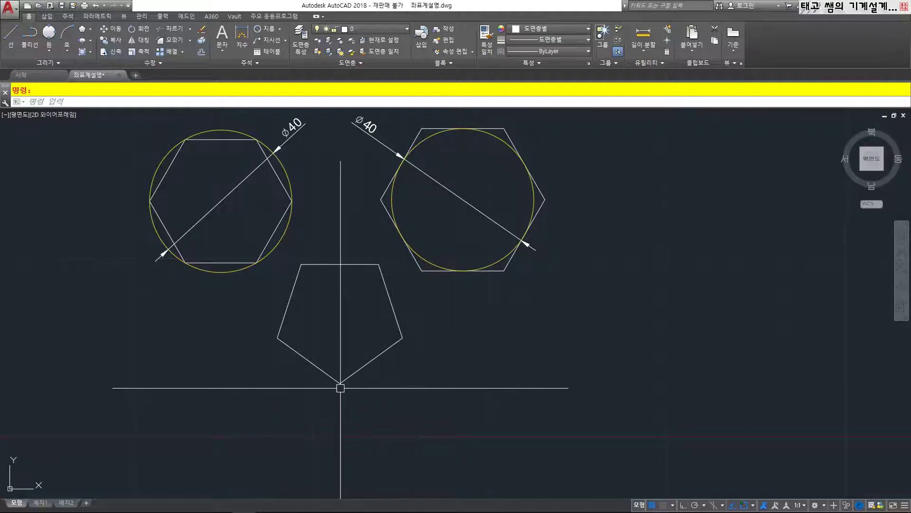
Step: Examine the pentagon's lower right edge and its two endpoints up close, and compare the pentagon with the hexagons
scroll(339, 394, up, 3)
middle_drag(325, 390, 351, 443)
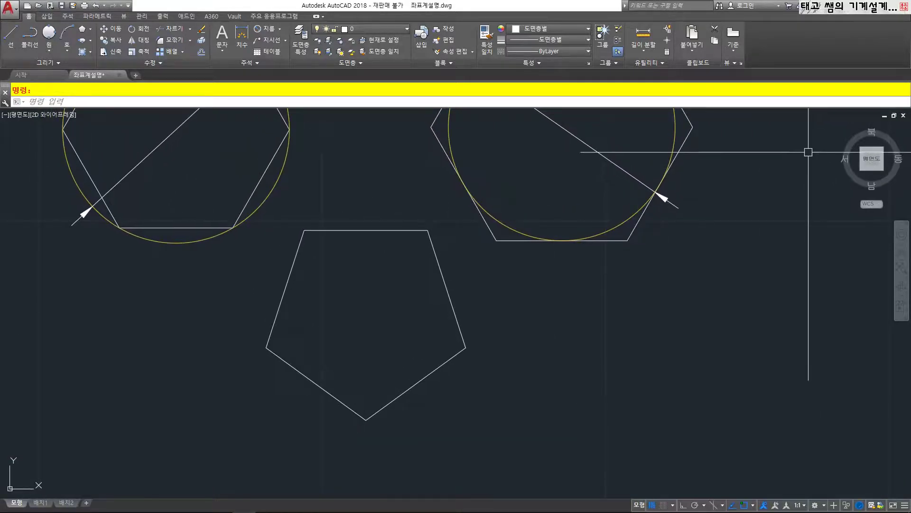
click(375, 409)
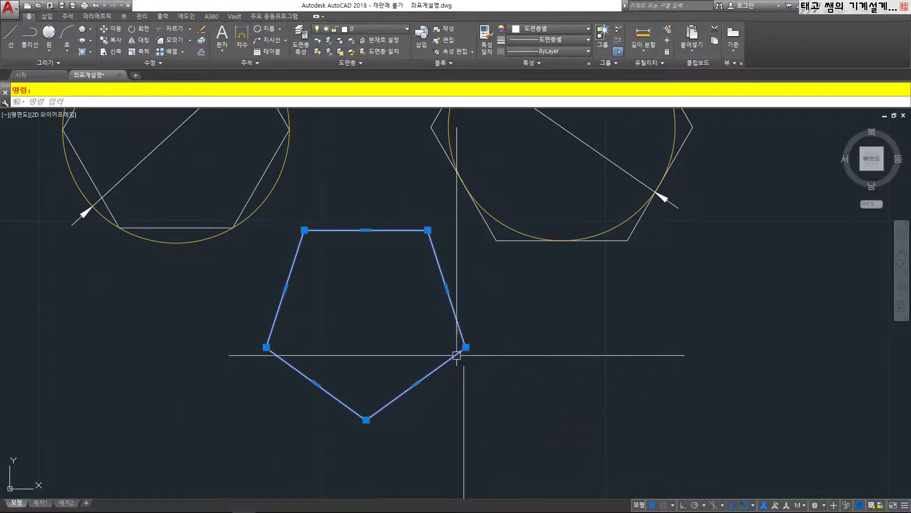
mouse_move(465, 347)
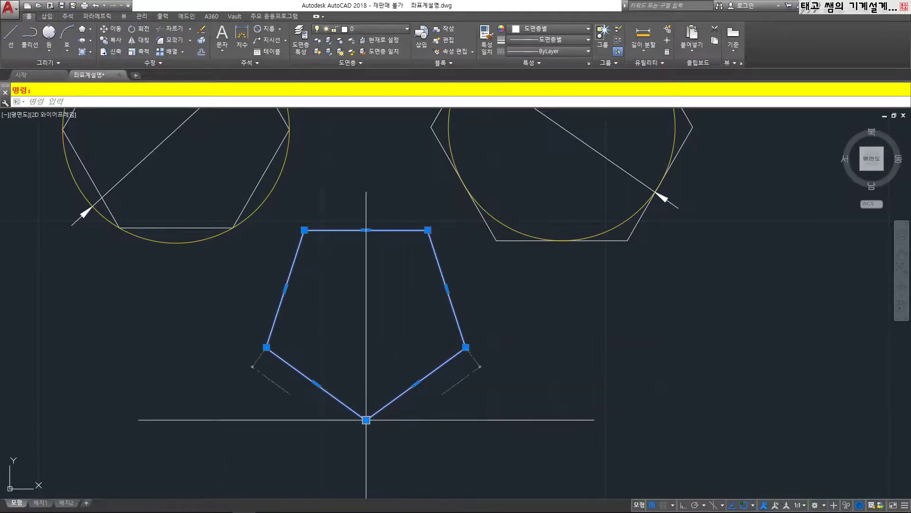
mouse_move(366, 420)
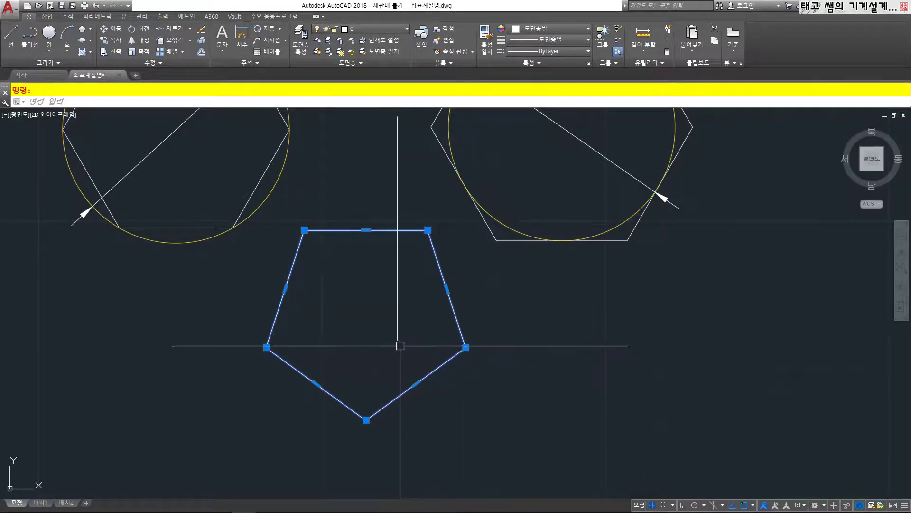
scroll(396, 347, down, 2)
scroll(359, 328, up, 2)
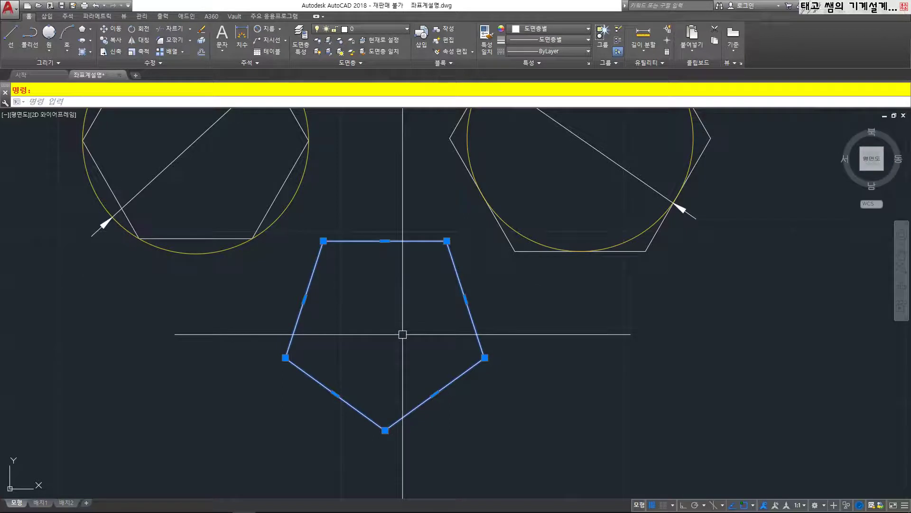
scroll(413, 330, down, 2)
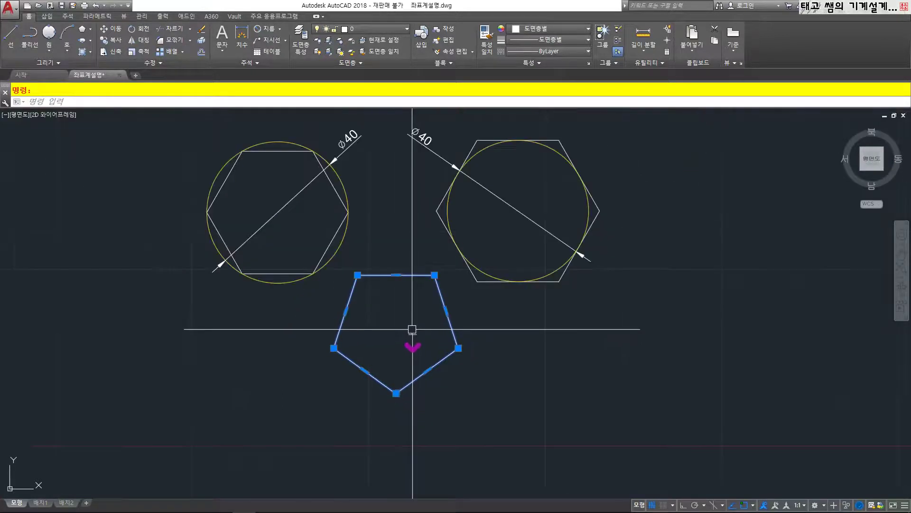
mouse_move(411, 308)
middle_down()
mouse_move(391, 336)
mouse_move(411, 344)
middle_up()
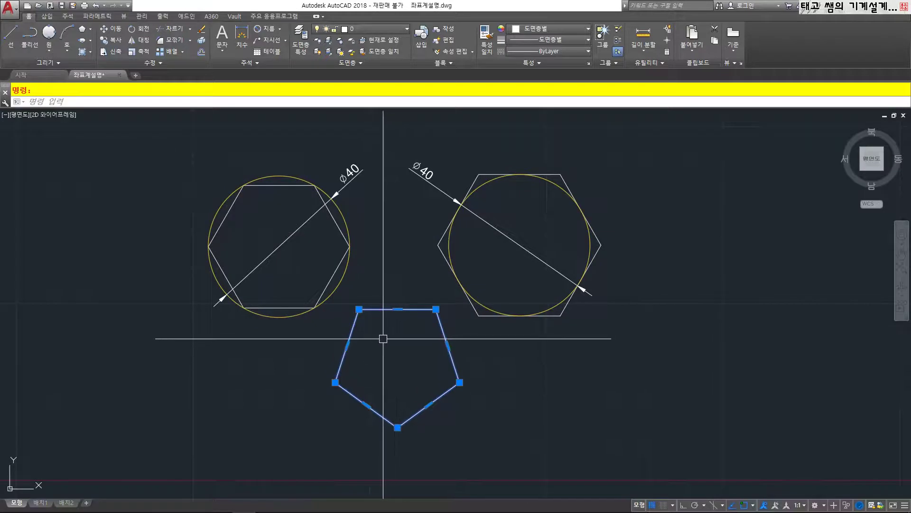
middle_drag(397, 341, 404, 319)
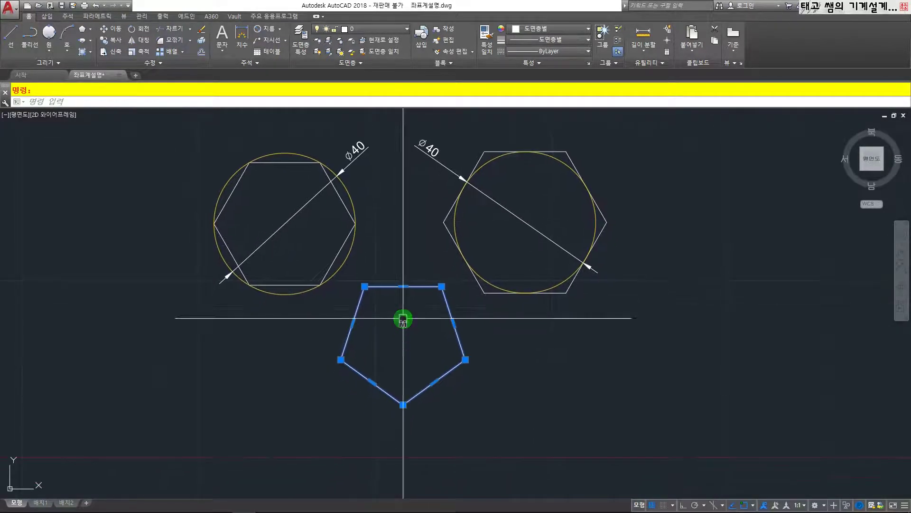
key(Escape)
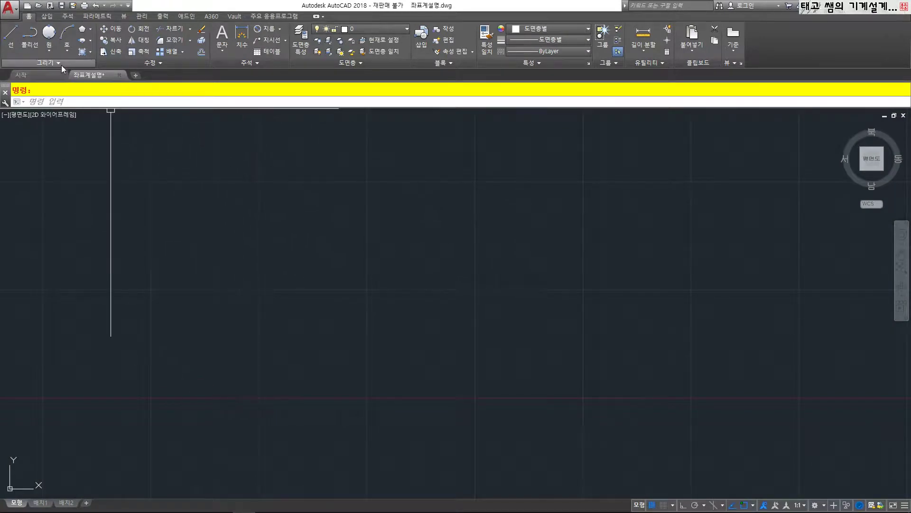
Step: Draw an open fit-point spline through eight points, waving across the top, curving around the far end and waving back along the bottom
click(59, 62)
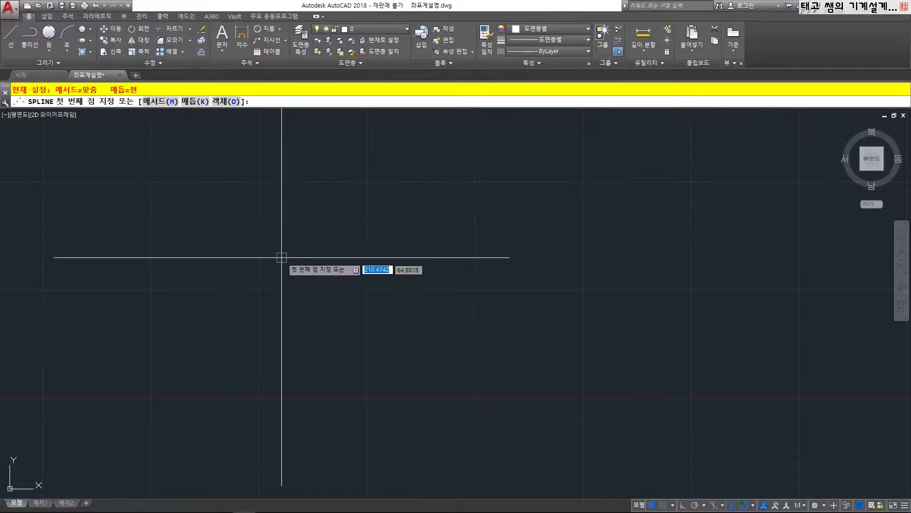
click(281, 253)
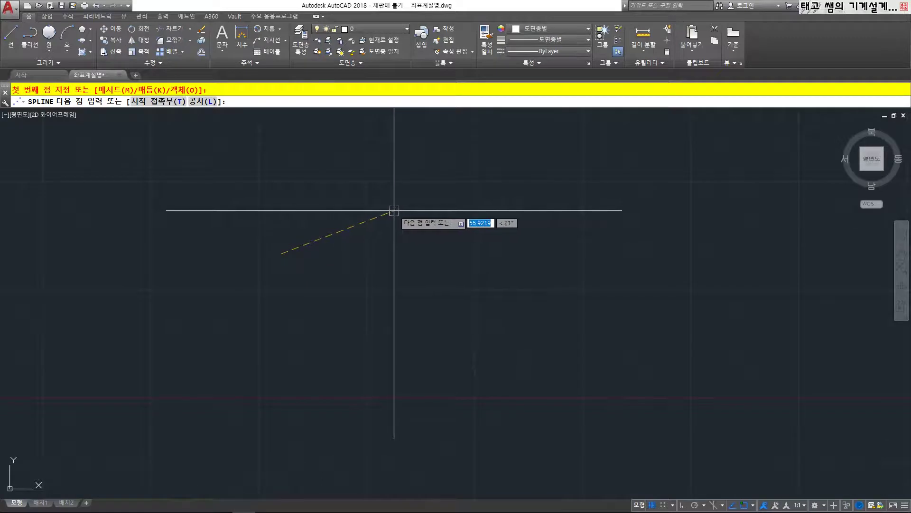
click(374, 222)
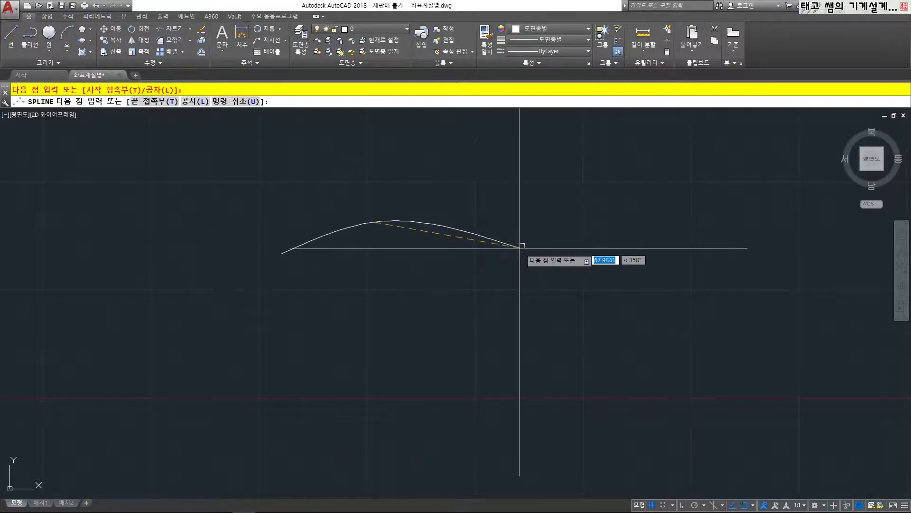
click(522, 247)
click(666, 207)
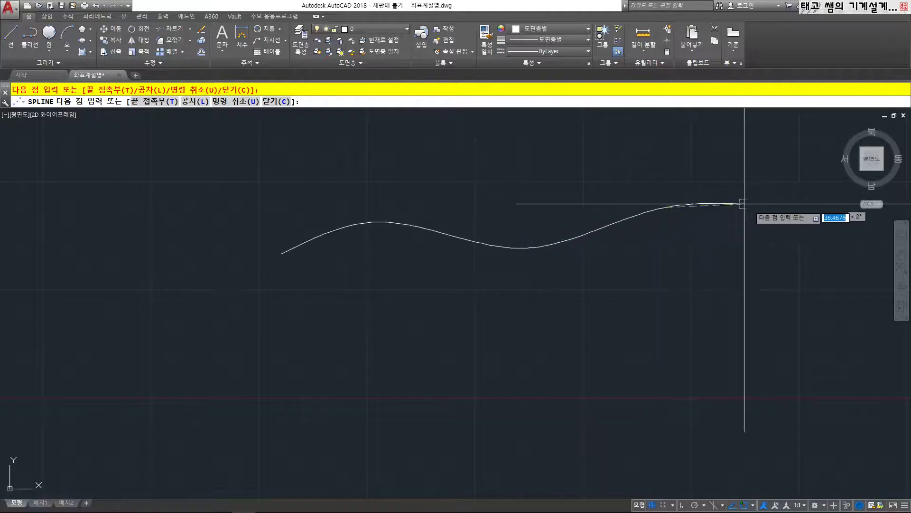
click(787, 285)
click(613, 396)
click(380, 375)
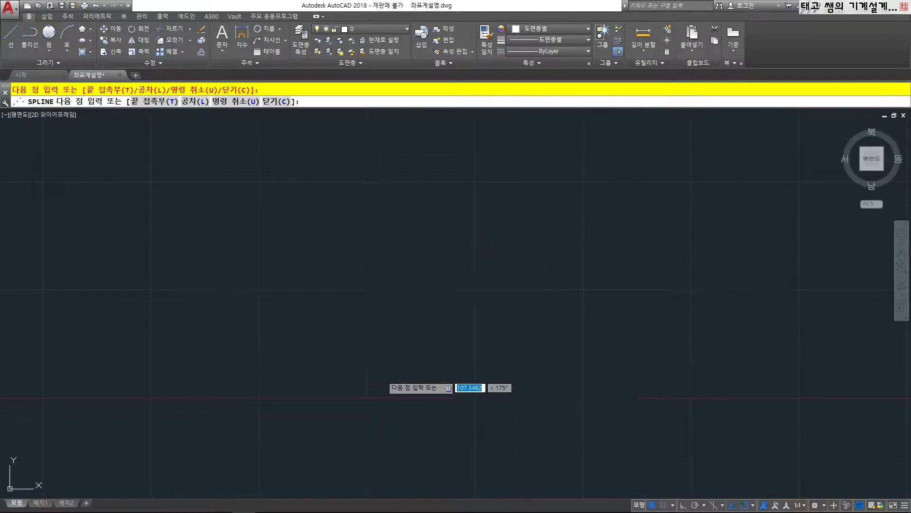
click(158, 399)
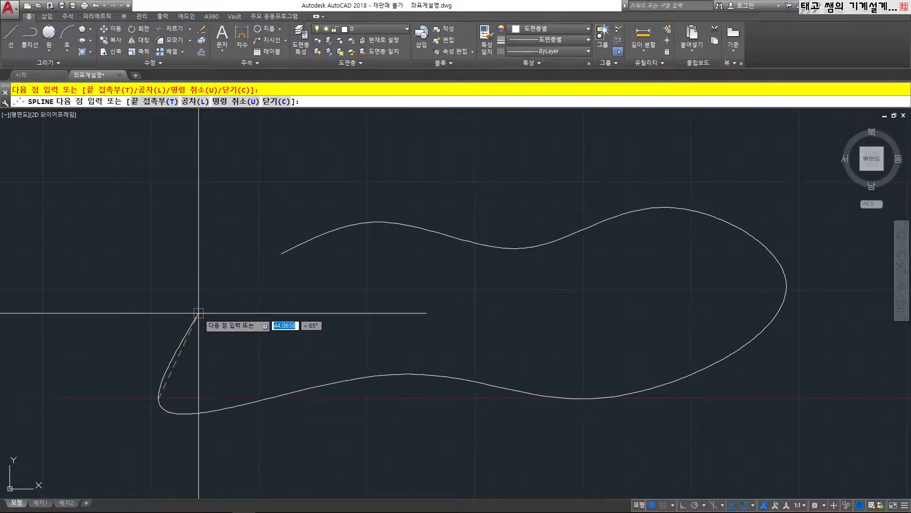
key(Return)
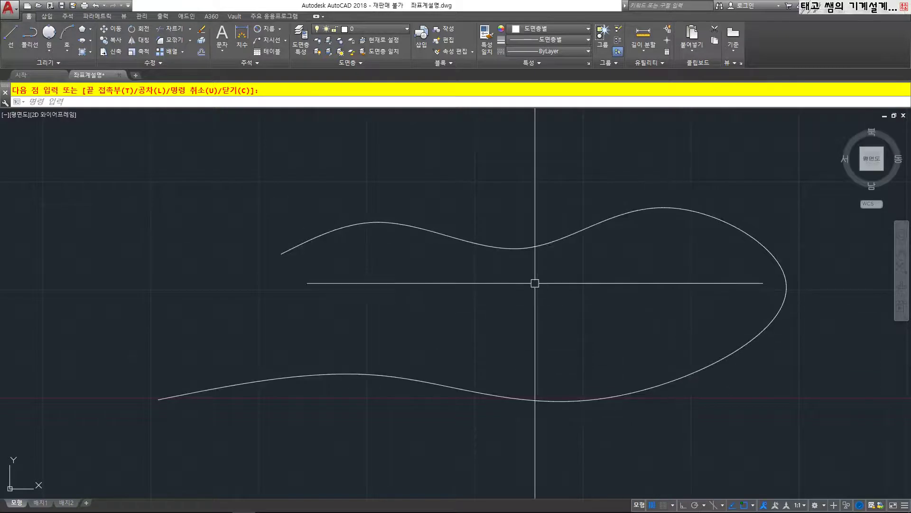
Step: Select the spline, move its second fit point slightly down and outward, and stretch the third one up about 34 units at 107°
click(316, 235)
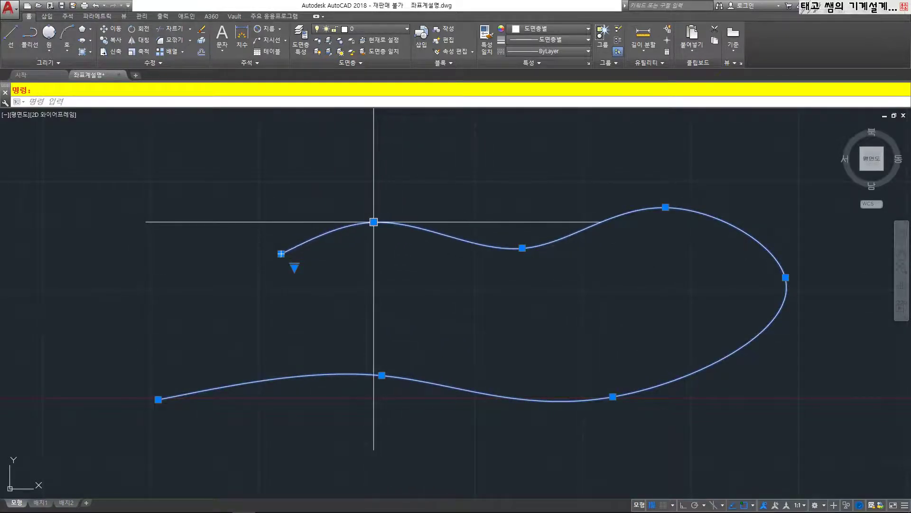
mouse_move(374, 222)
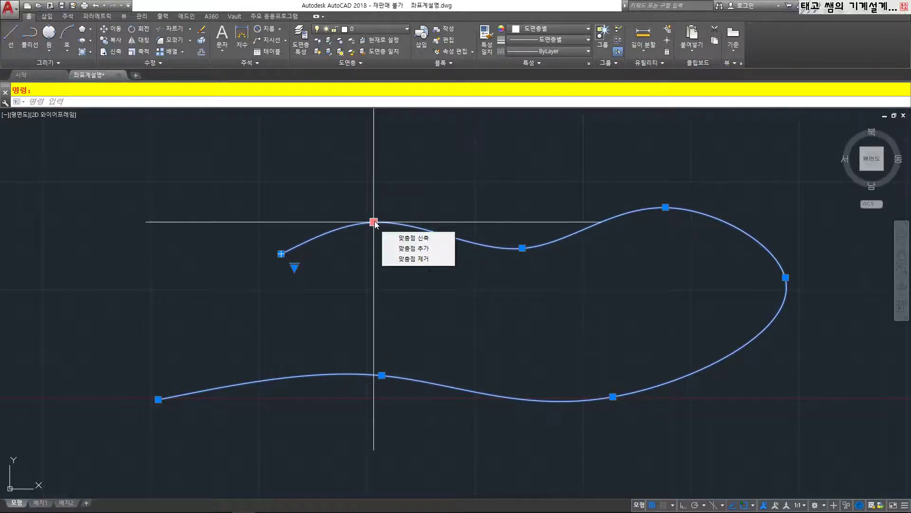
click(374, 222)
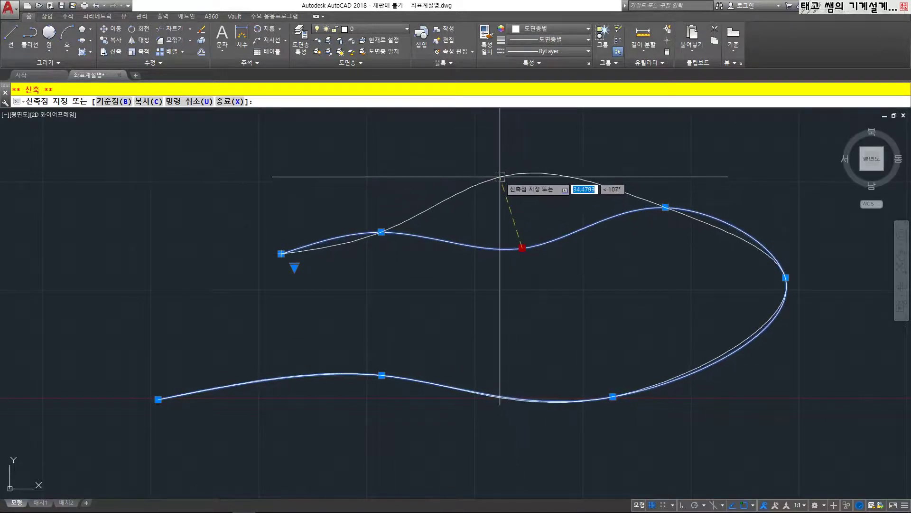
click(500, 177)
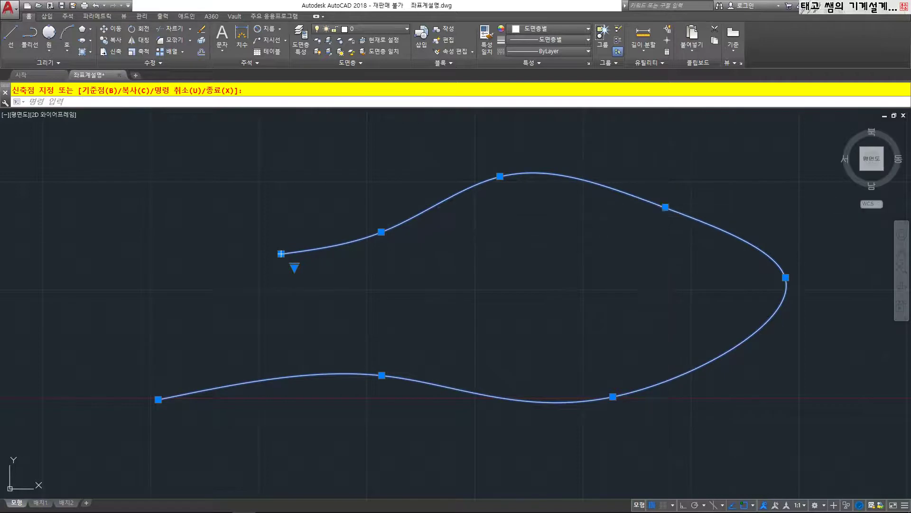
Step: Stretch the spline's fourth fit point down and inward, the fifth one about 75 units at 203°, and lower the third one slightly
click(666, 206)
click(600, 258)
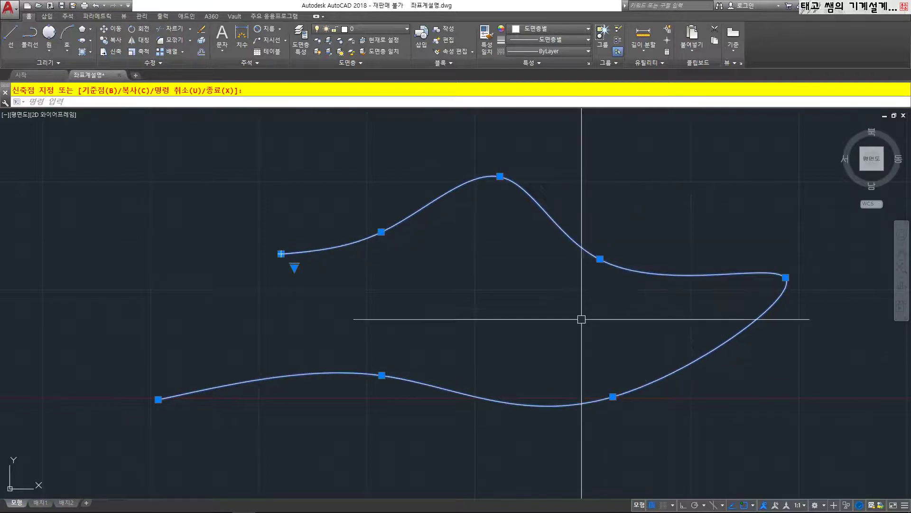
click(786, 278)
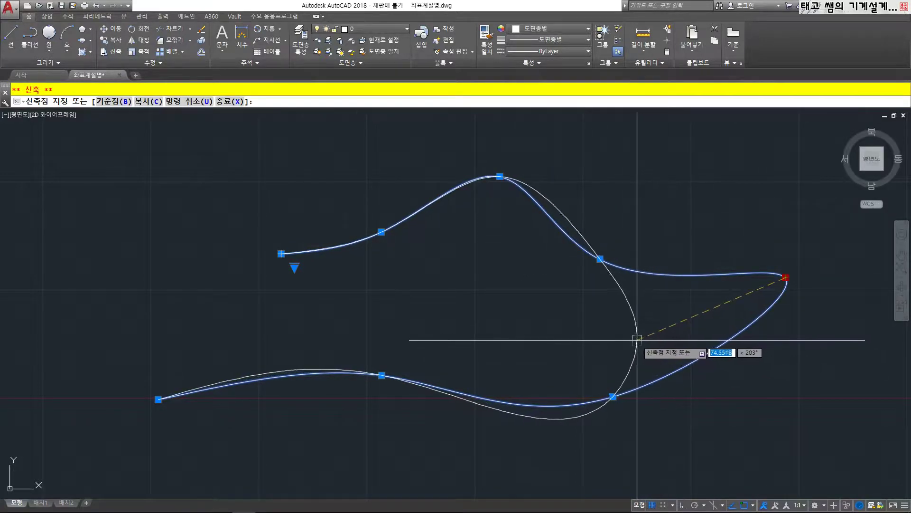
click(637, 340)
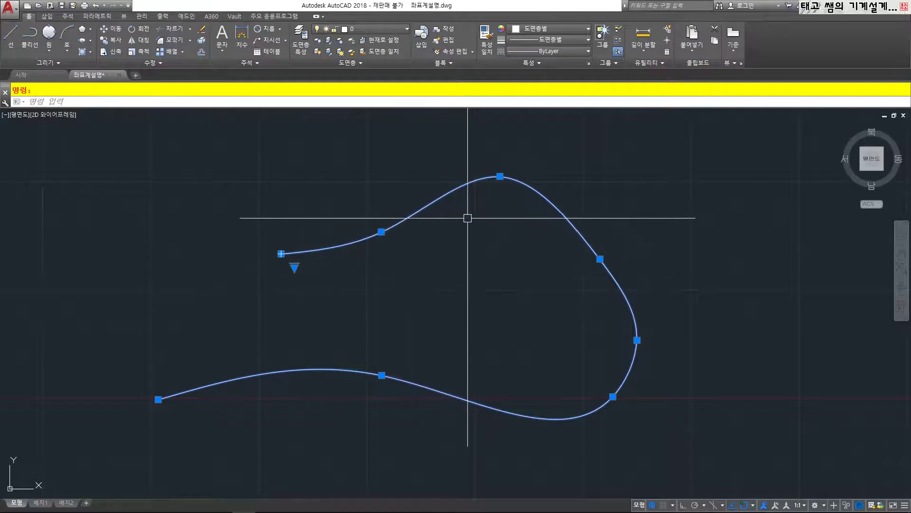
click(500, 176)
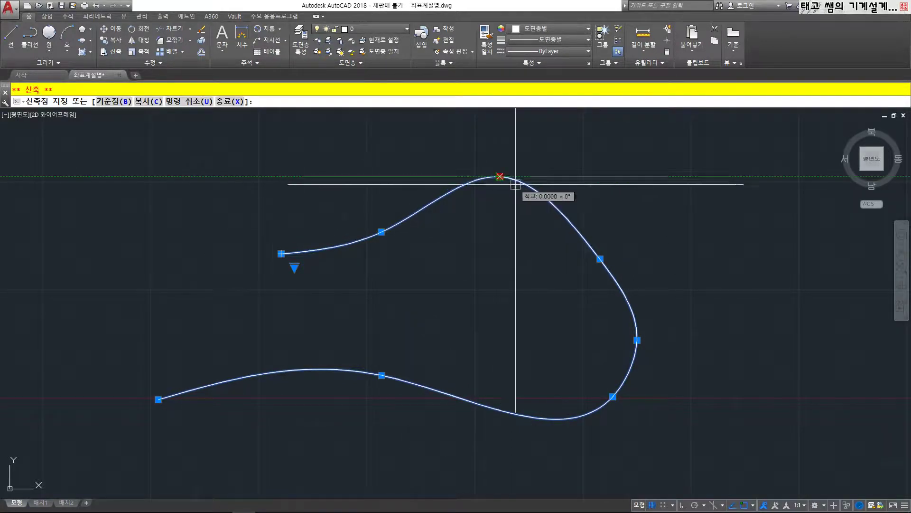
click(495, 204)
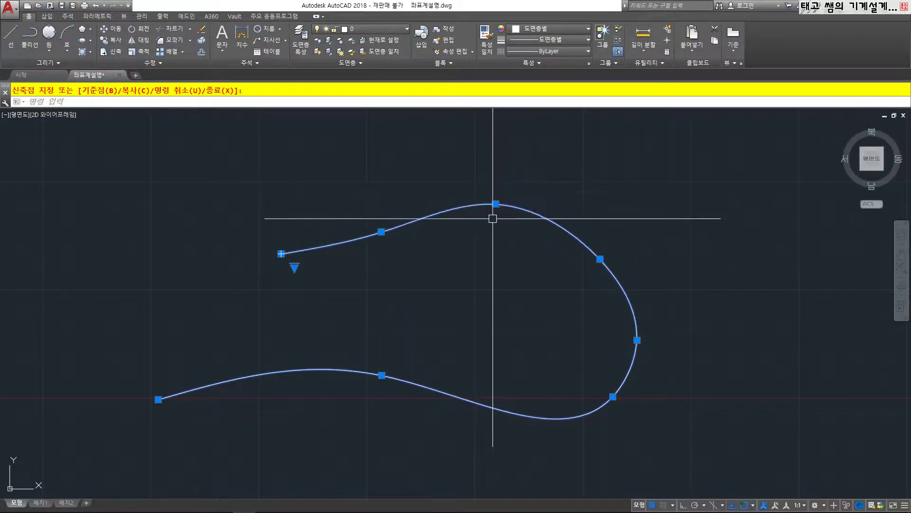
Step: Remove the fit point at the spline's top and add a new one just past the neighbouring upper right fit point
mouse_move(496, 203)
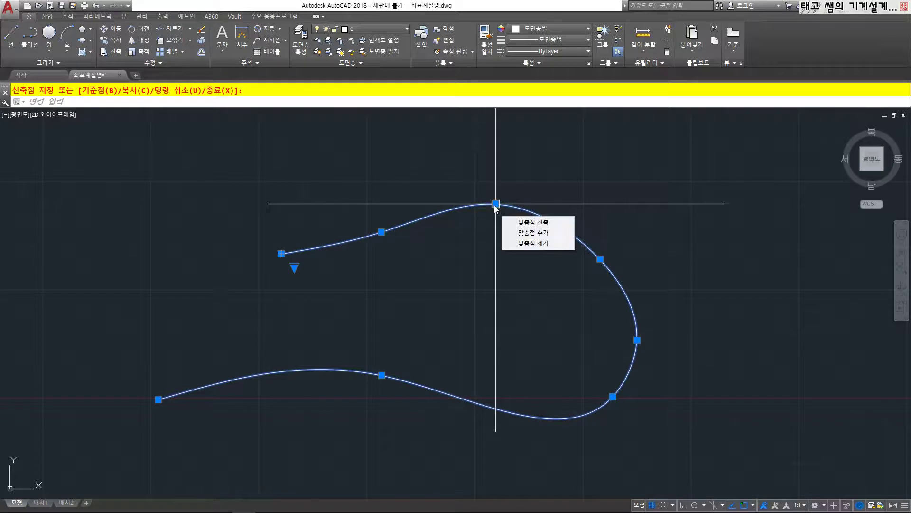
click(521, 243)
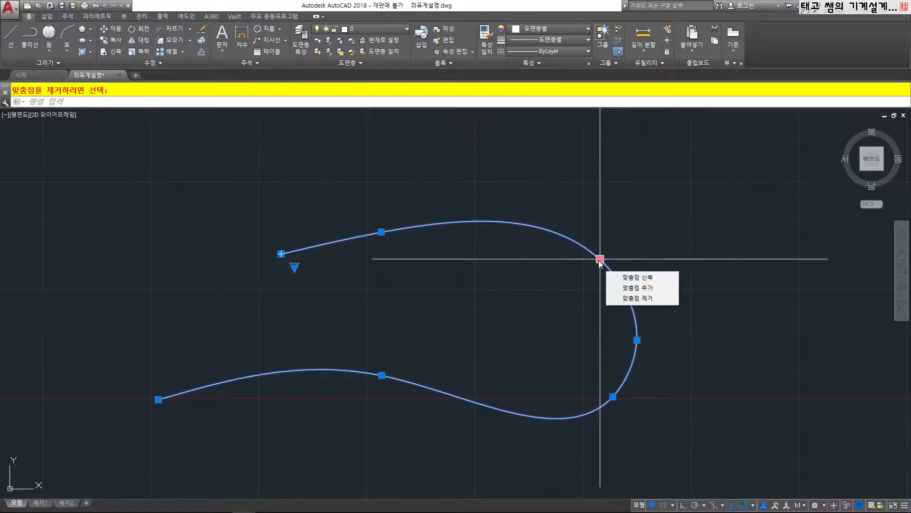
mouse_move(600, 259)
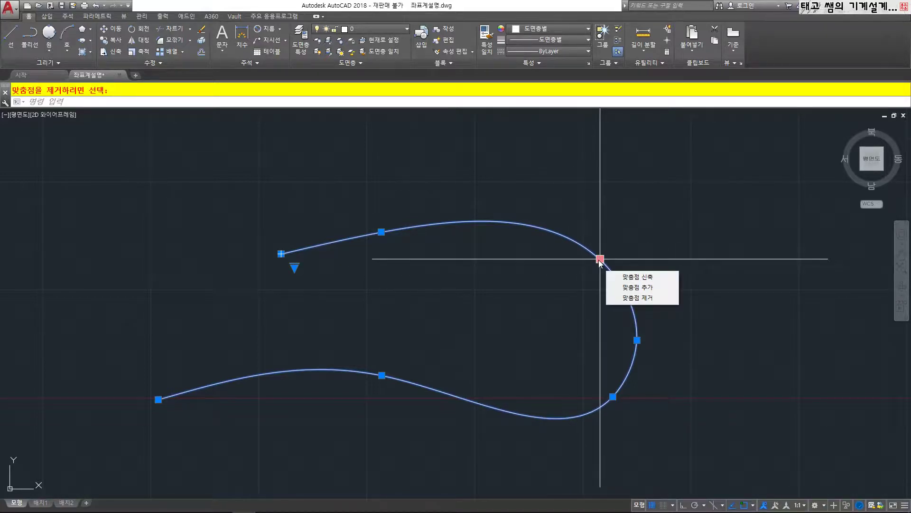
click(627, 287)
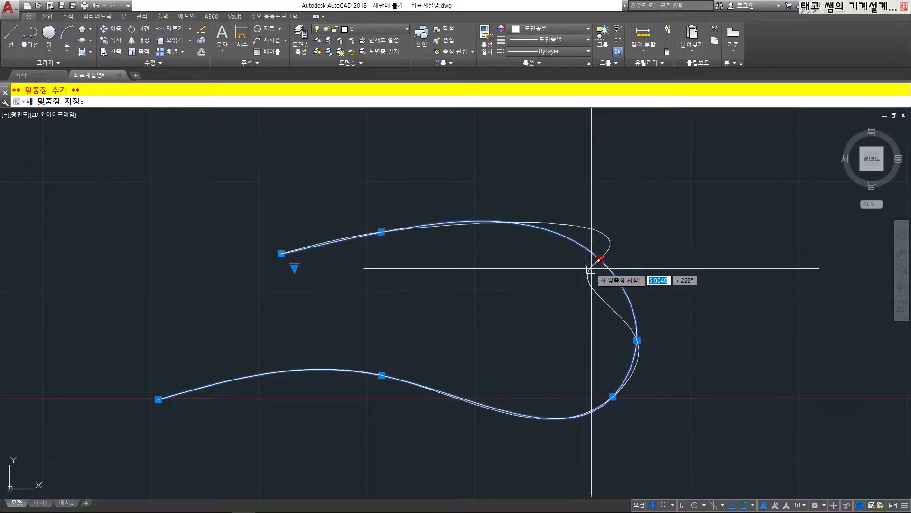
click(640, 285)
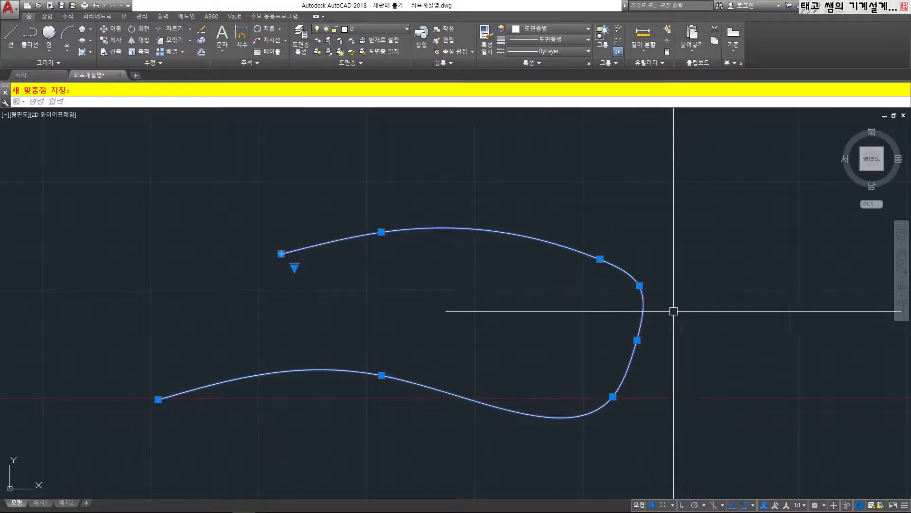
Step: Stretch the upper right fit point about 40 units at 151° and pull the added fit point up and inward
click(600, 258)
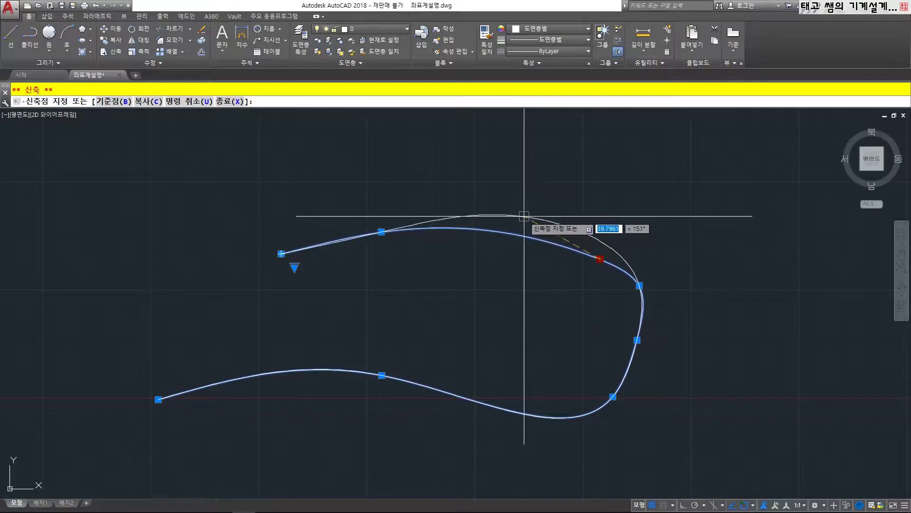
click(524, 216)
click(639, 285)
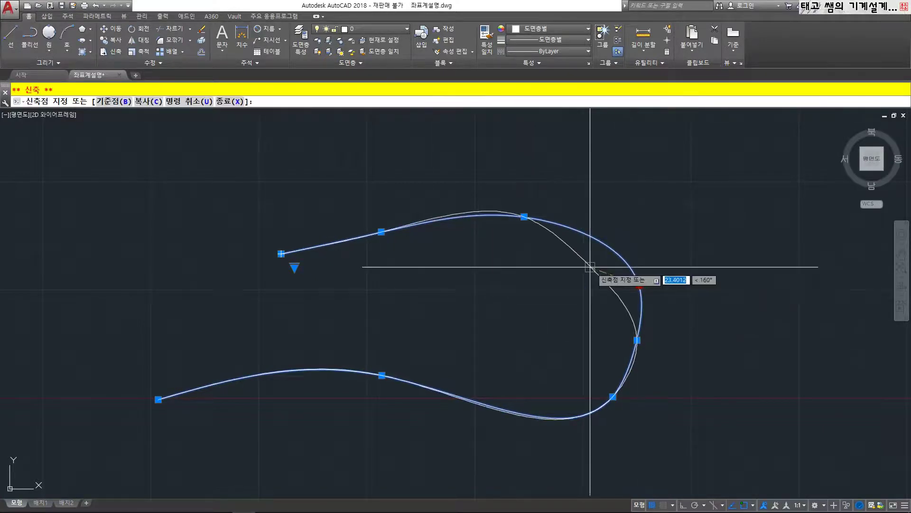
click(583, 265)
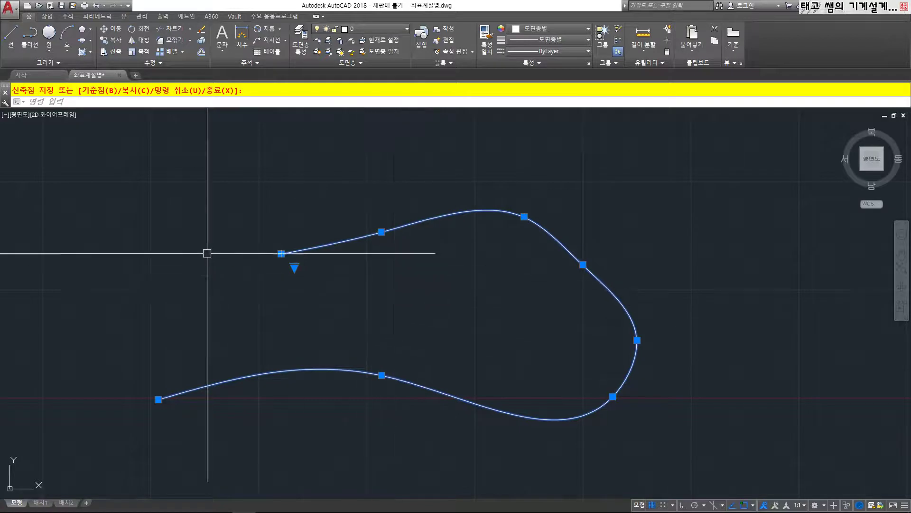
Step: Draw an open S-shaped degree-3 CV spline with eight control vertices to the right of the fit-point spline
click(54, 65)
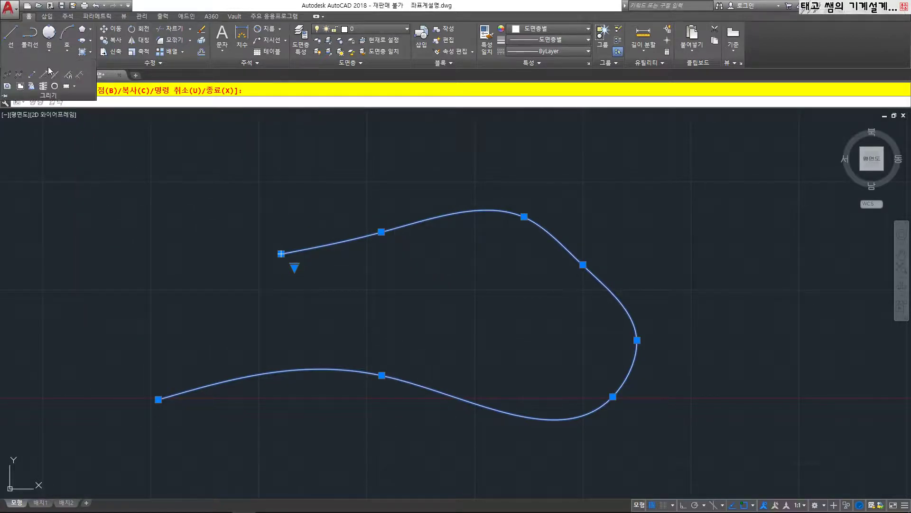
click(18, 76)
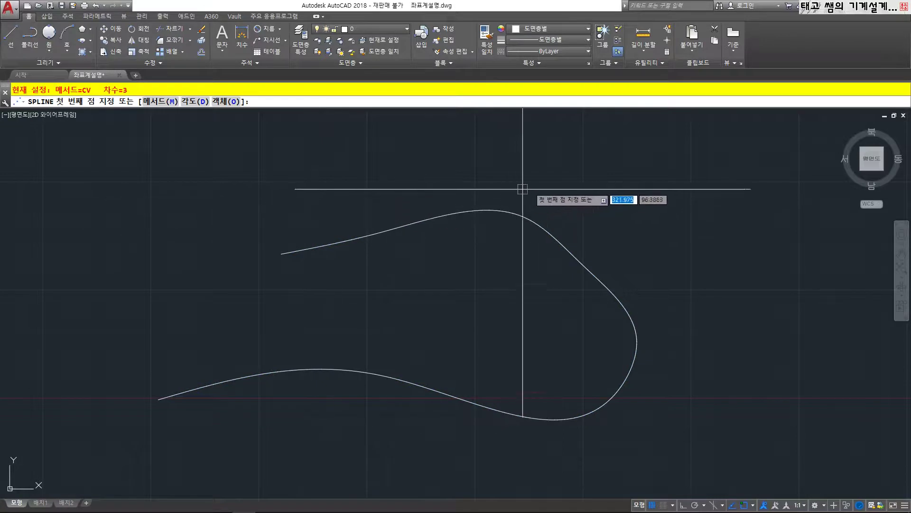
mouse_move(522, 189)
middle_down()
mouse_move(476, 198)
mouse_move(294, 193)
middle_up()
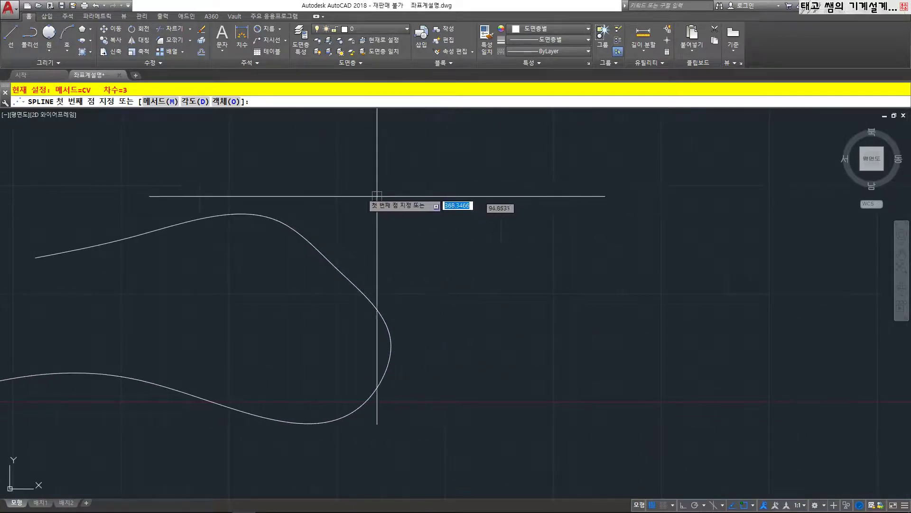
click(429, 213)
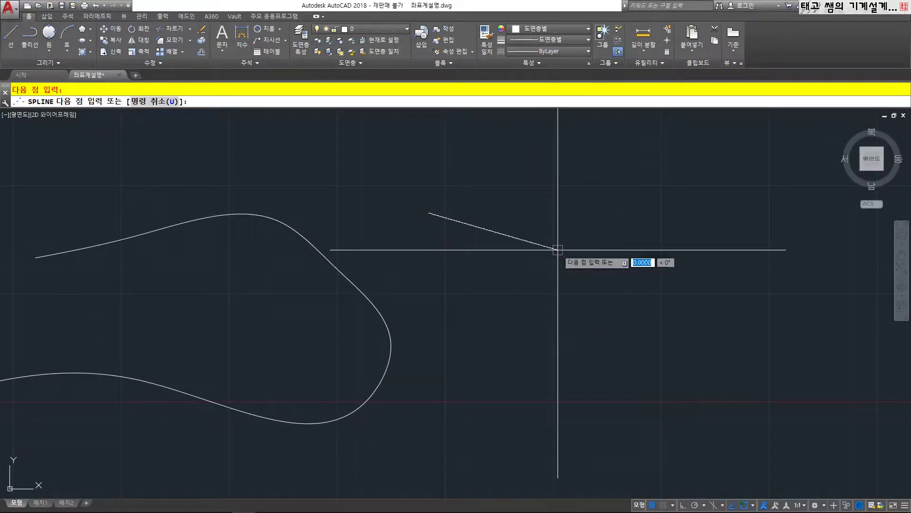
click(557, 250)
click(661, 215)
click(744, 301)
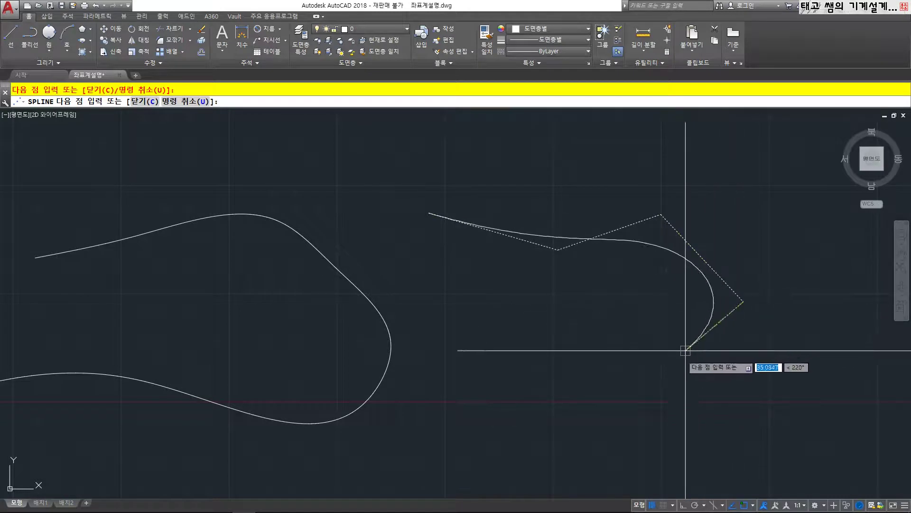
click(664, 377)
click(476, 333)
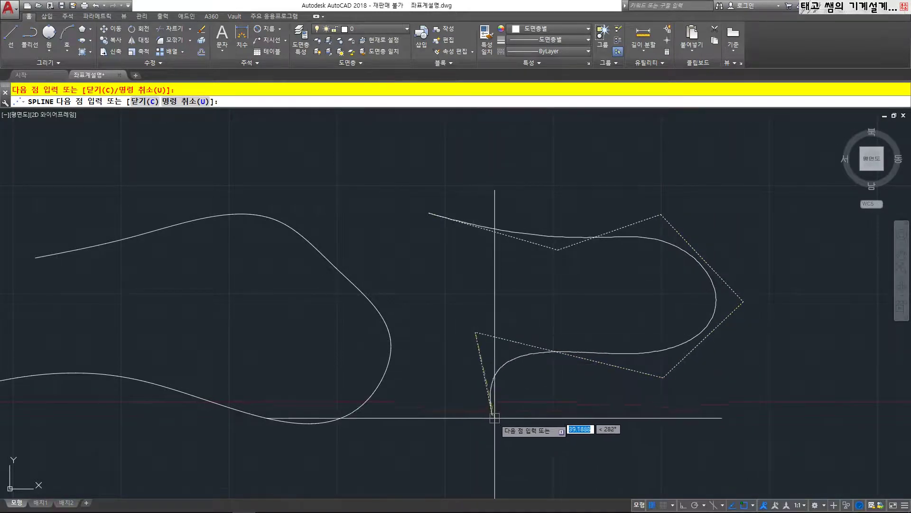
click(498, 439)
click(745, 429)
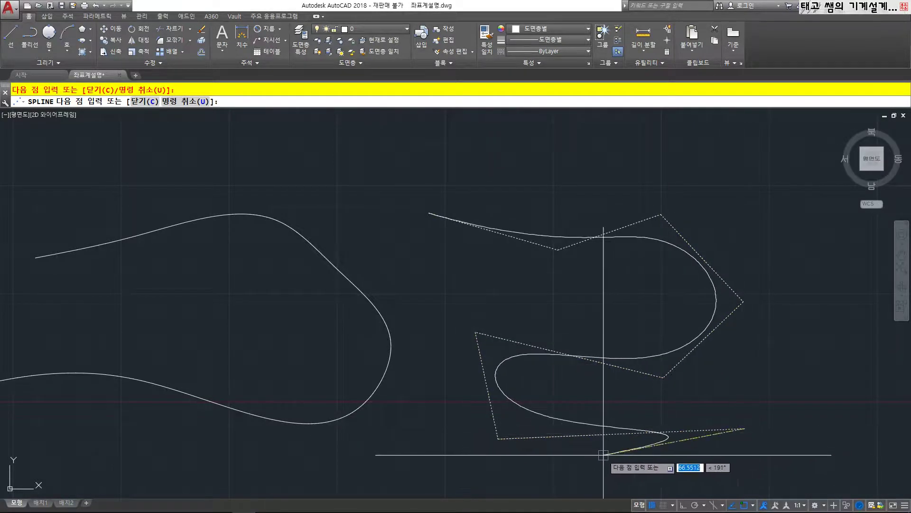
key(Return)
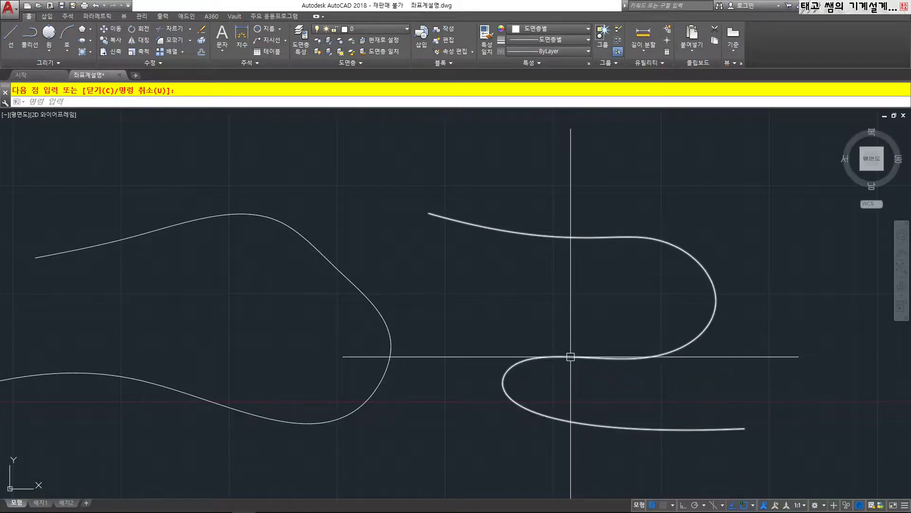
Step: Select the CV spline and the fit-point spline in turn, and stretch the latter's lower right fit point about 32 units at 189°
click(522, 363)
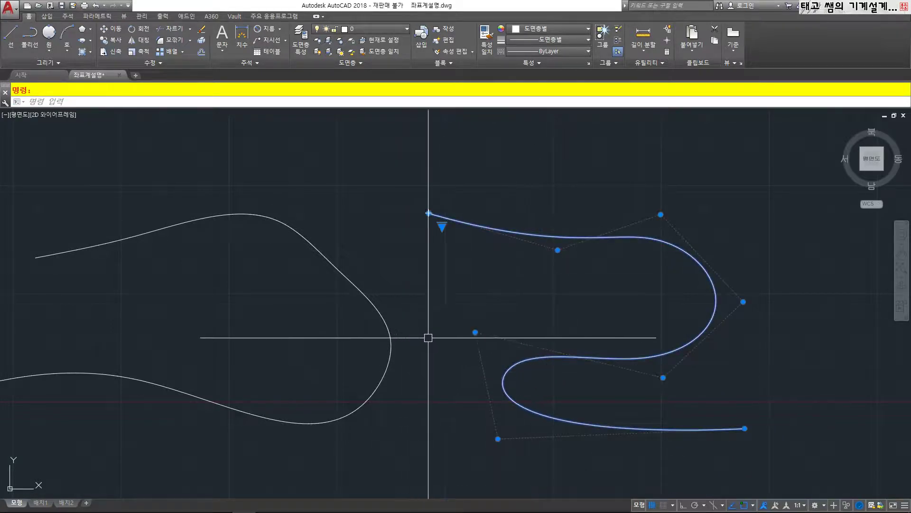
key(Escape)
click(358, 292)
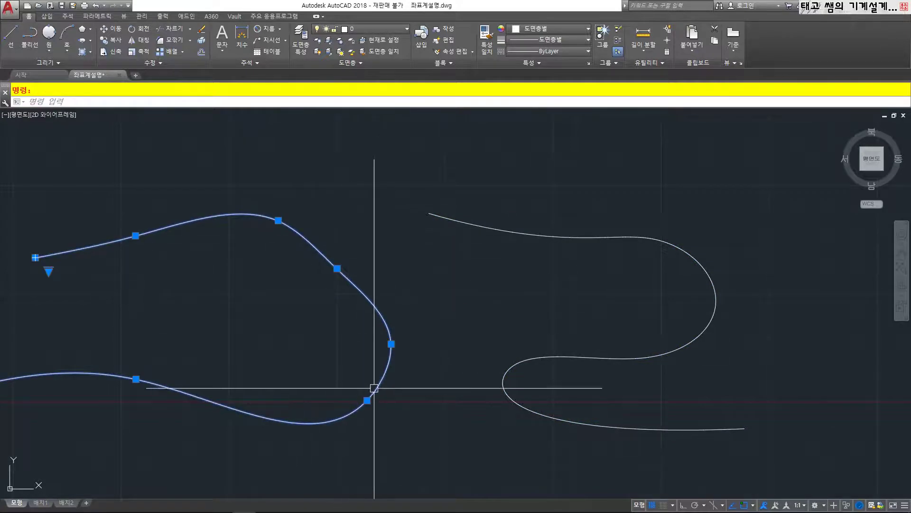
click(367, 400)
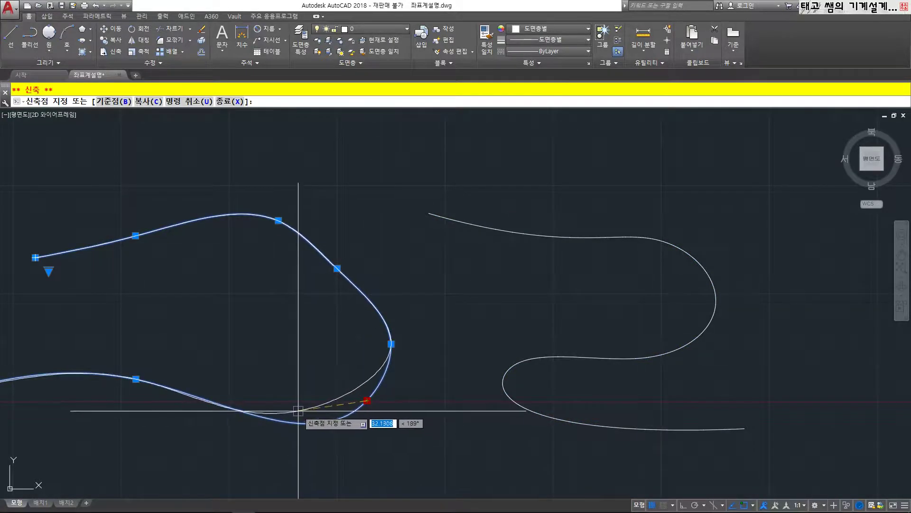
key(Escape)
key(Escape)
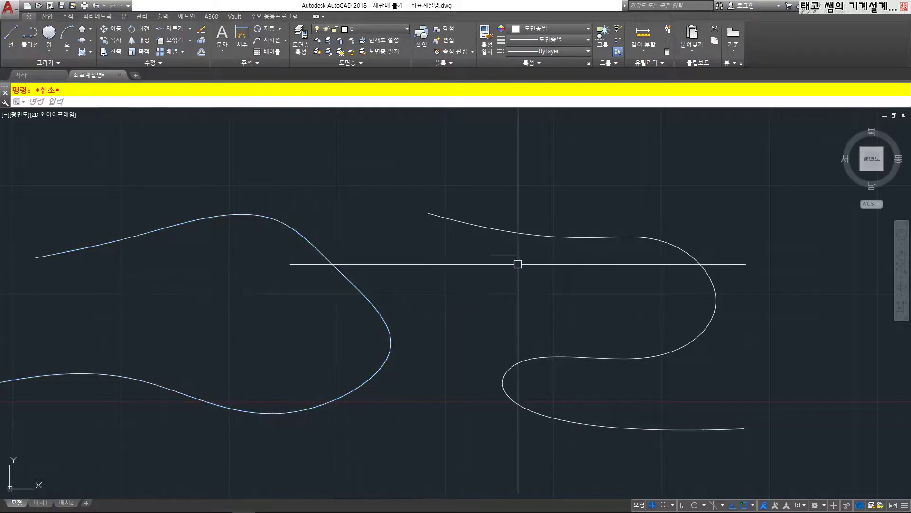
Step: Stretch the CV spline's second control vertex down, the third one up and inward, and the fourth one upward
click(527, 236)
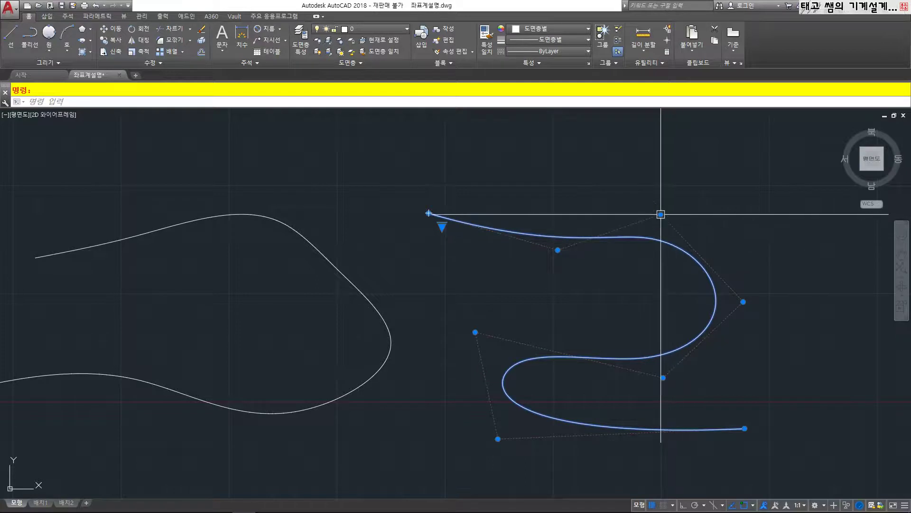
click(557, 249)
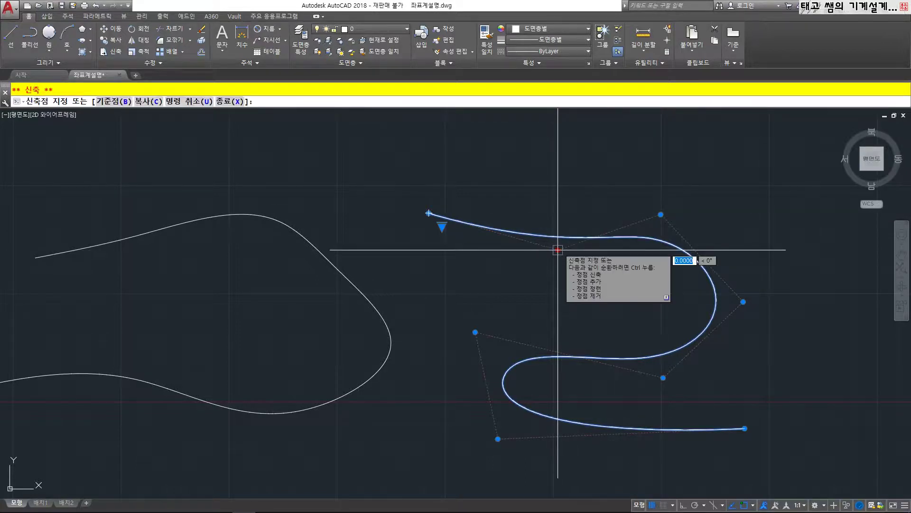
click(539, 295)
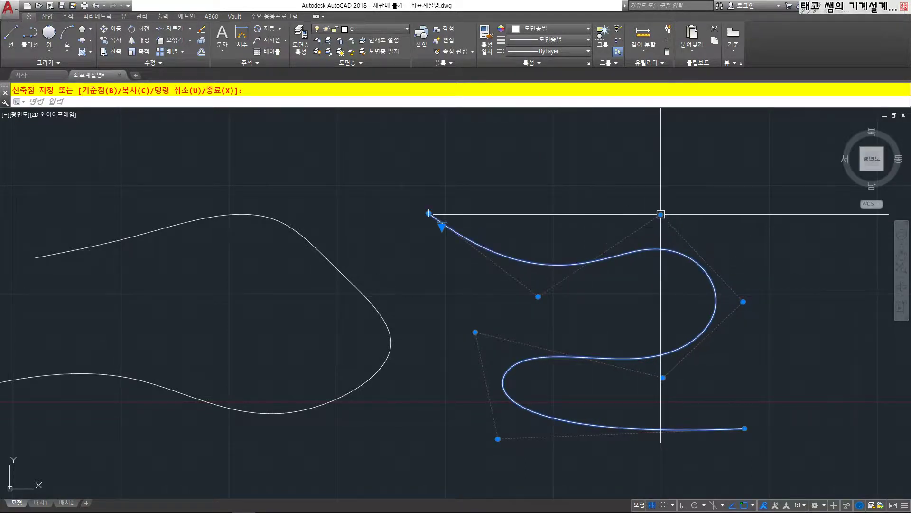
click(603, 193)
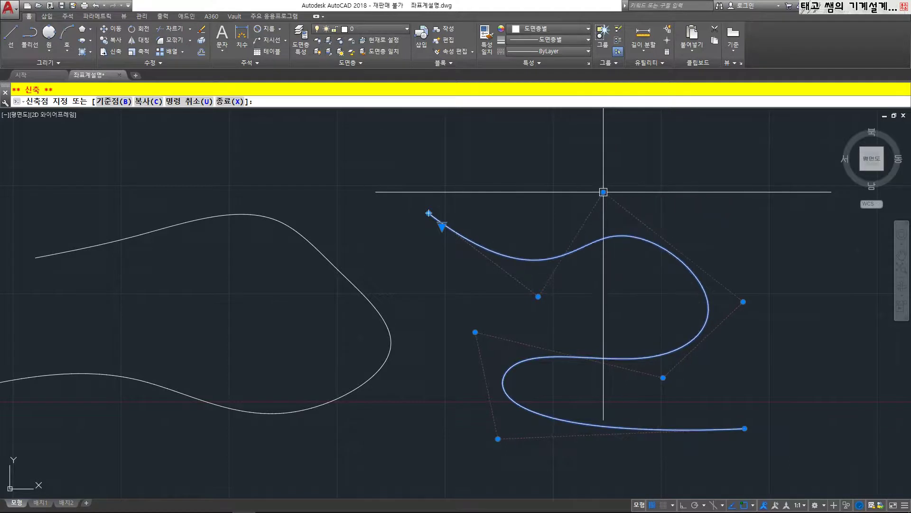
click(743, 302)
click(740, 248)
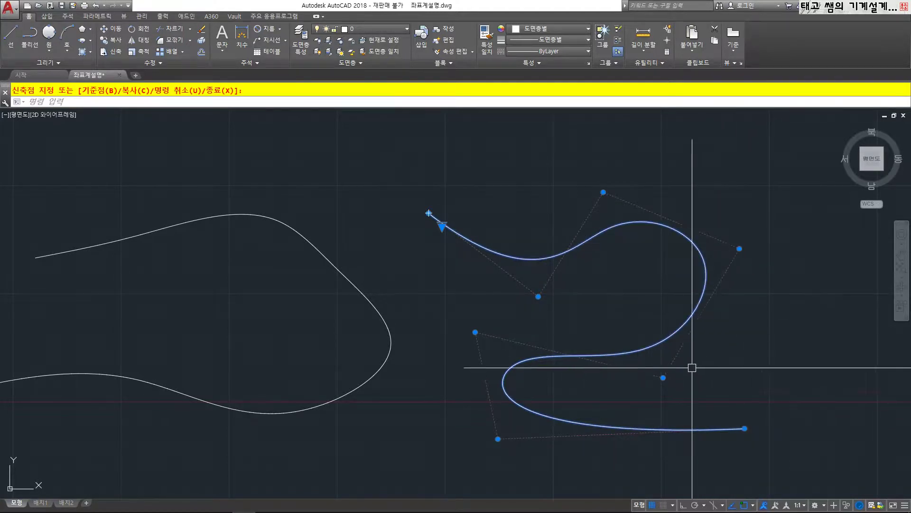
Step: Stretch the CV spline's fifth control vertex outward to the right and the sixth one slightly inward
click(664, 378)
click(708, 385)
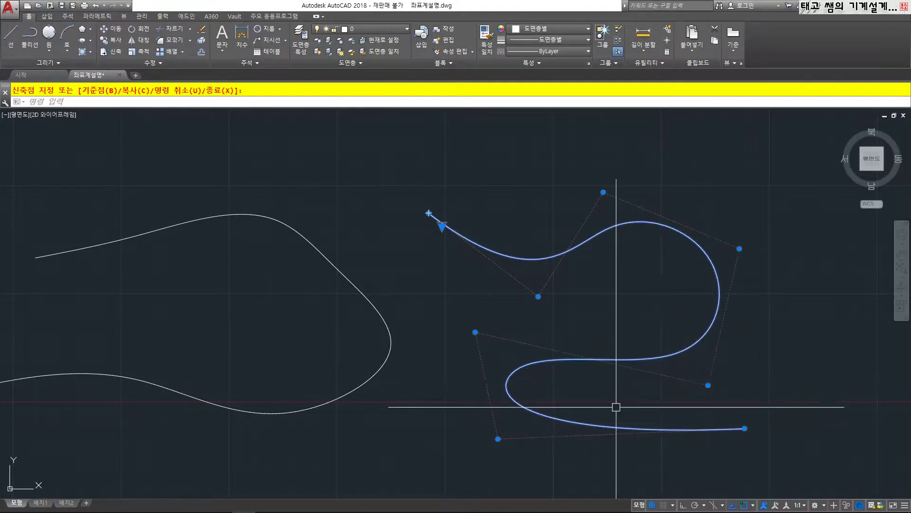
click(475, 332)
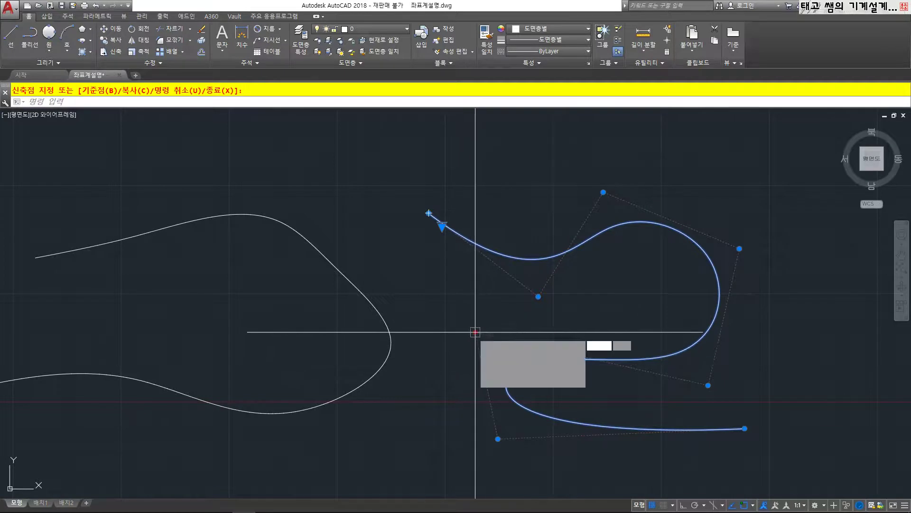
key(Down)
click(502, 328)
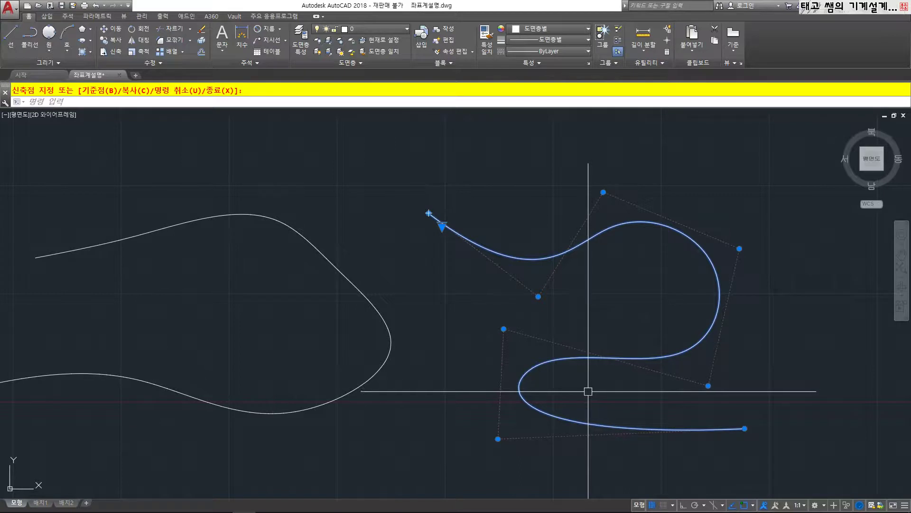
key(Escape)
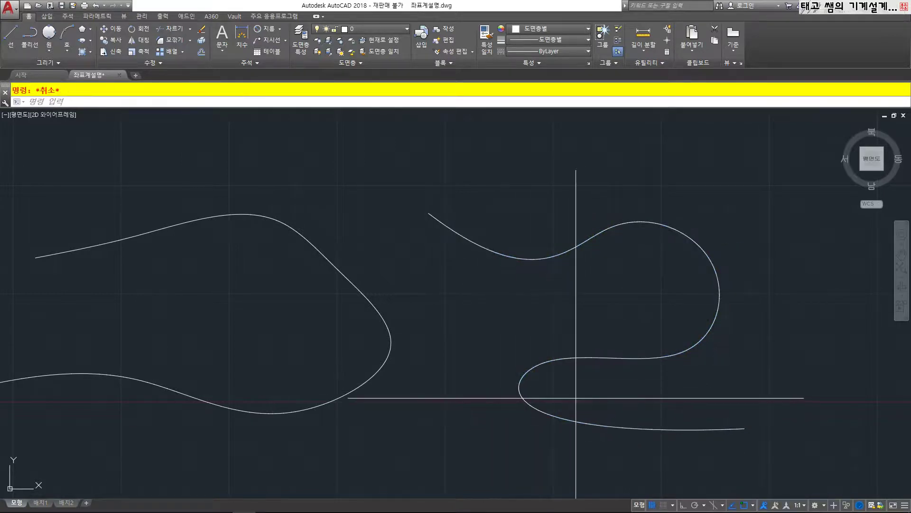
Step: Erase the CV spline and the fit-point spline from the drawing
click(576, 398)
click(503, 326)
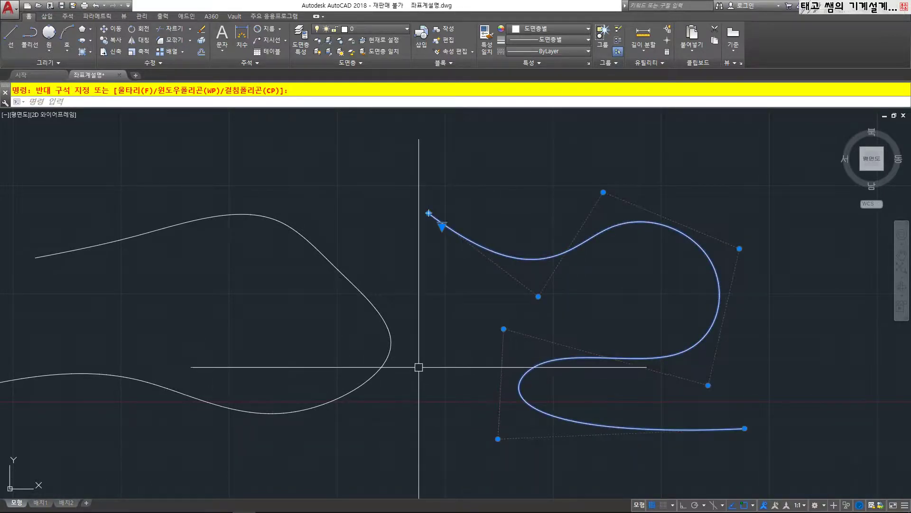
key(Delete)
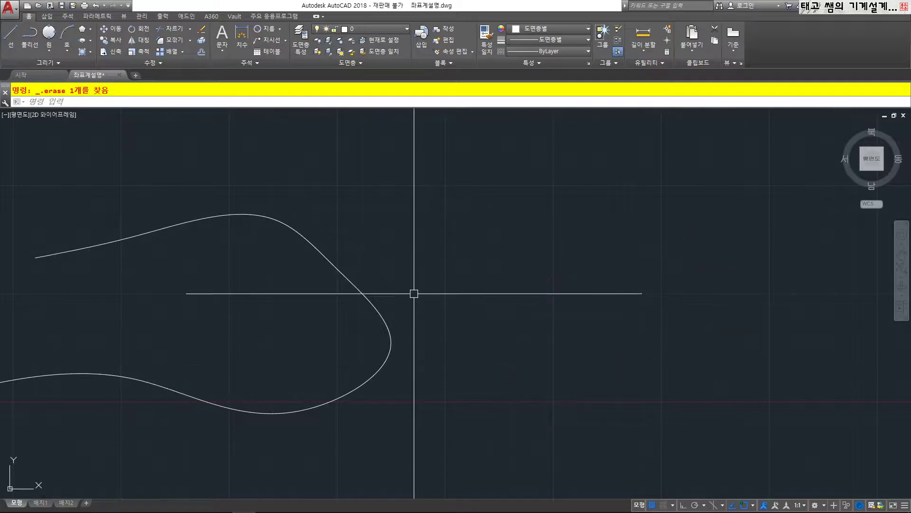
click(272, 217)
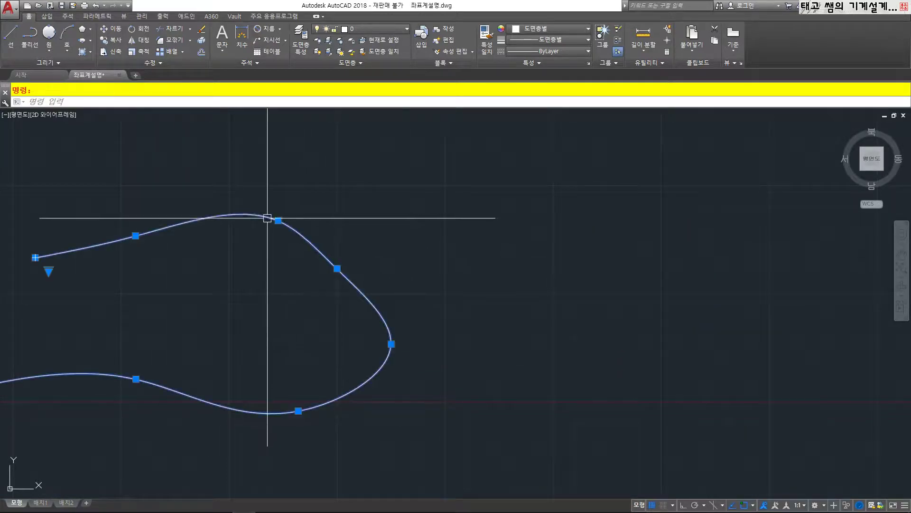
key(Delete)
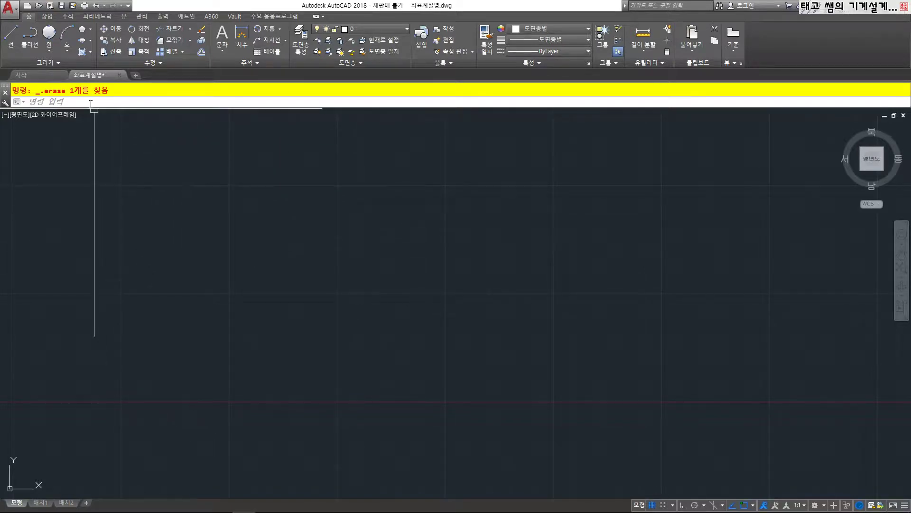
Step: Examine the Hatch, Gradient and Boundary choices and the Hatch creation settings without hatching anything
click(90, 51)
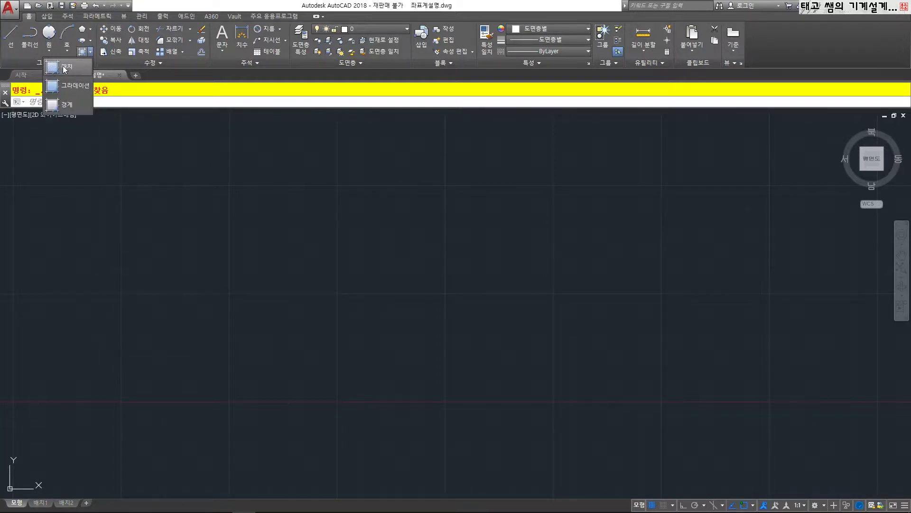
click(152, 171)
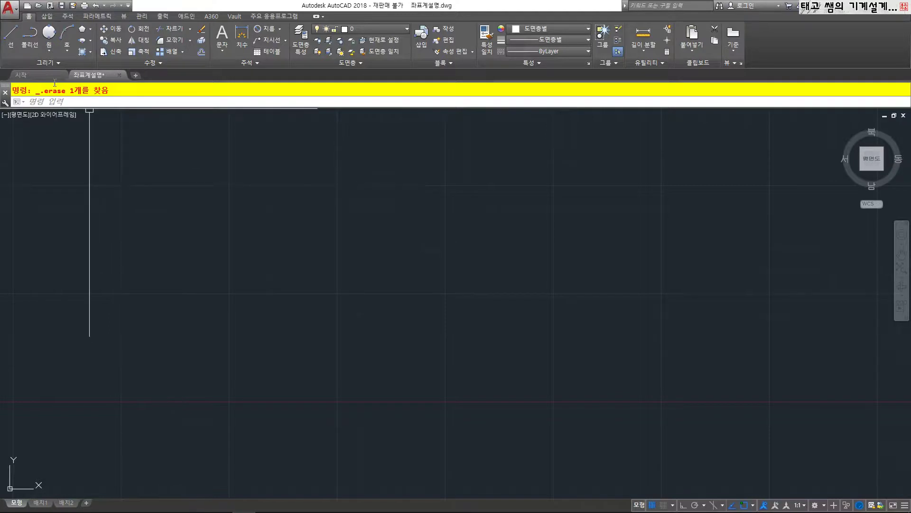
click(81, 52)
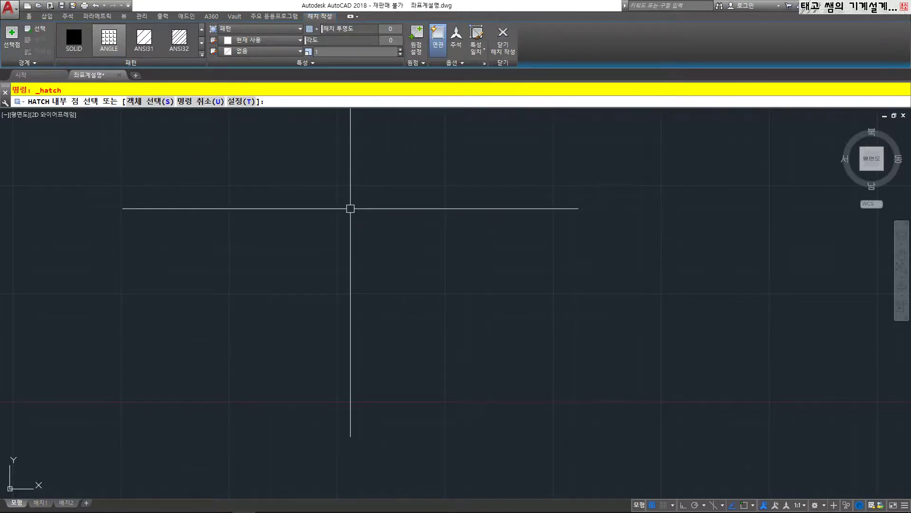
key(Escape)
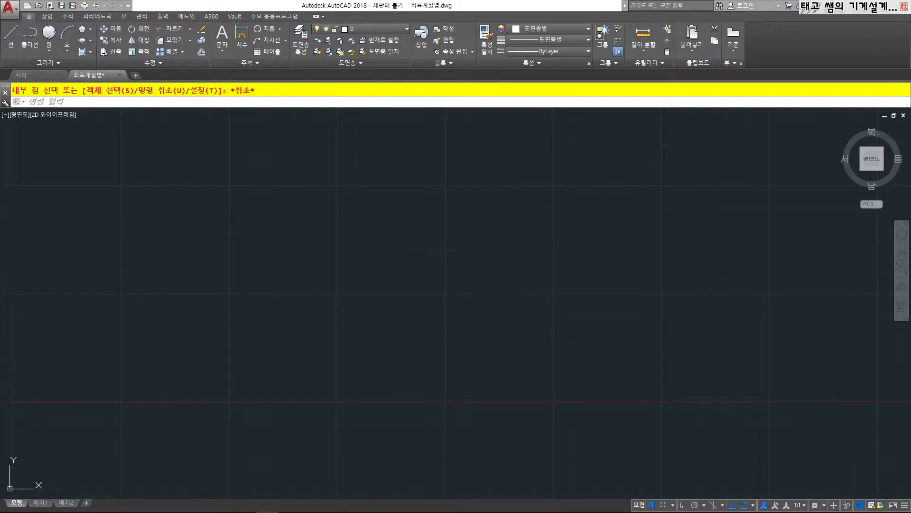
click(82, 51)
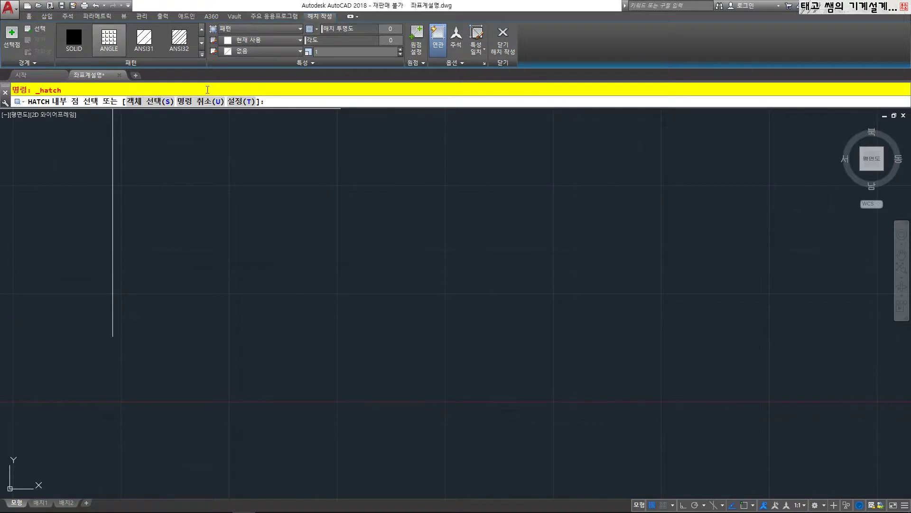
click(502, 34)
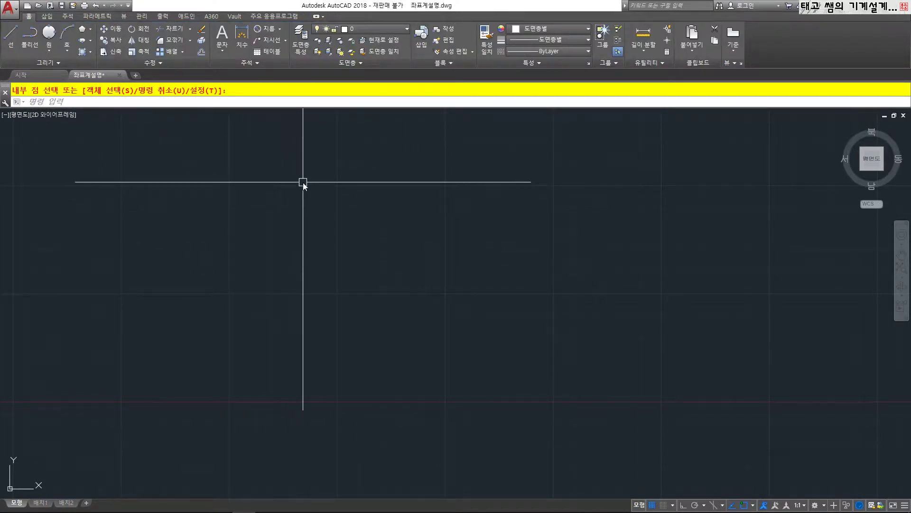
Step: Start Hatch by its H alias, try the ANGLE, SOLID and ANSI32 patterns, choose ANSI31, and close hatch creation
text(H)
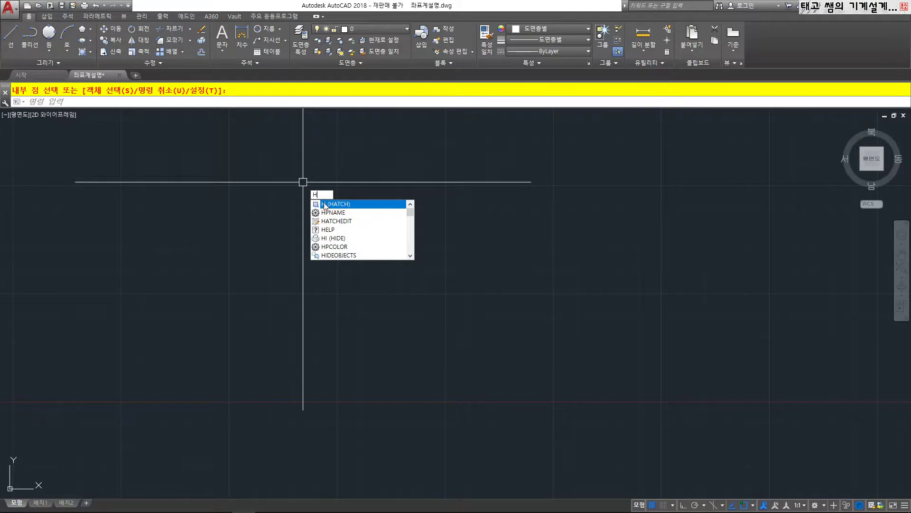
key(Return)
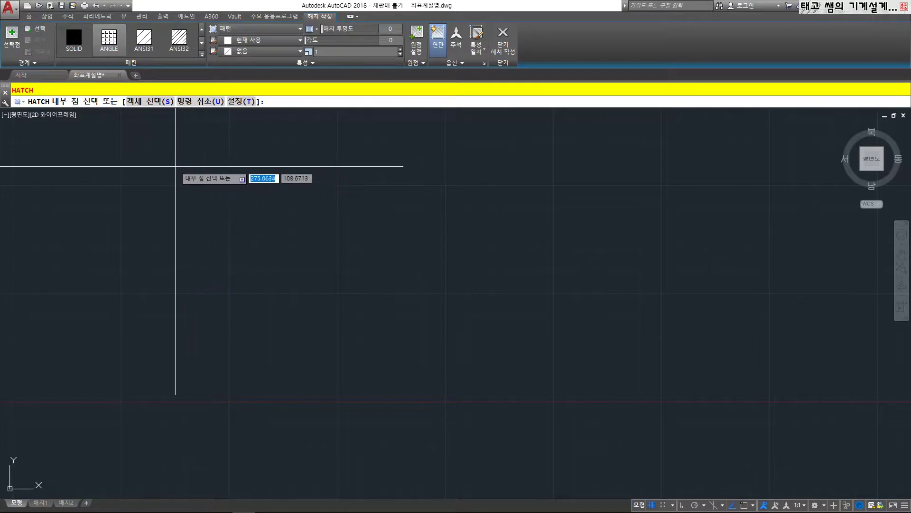
click(143, 47)
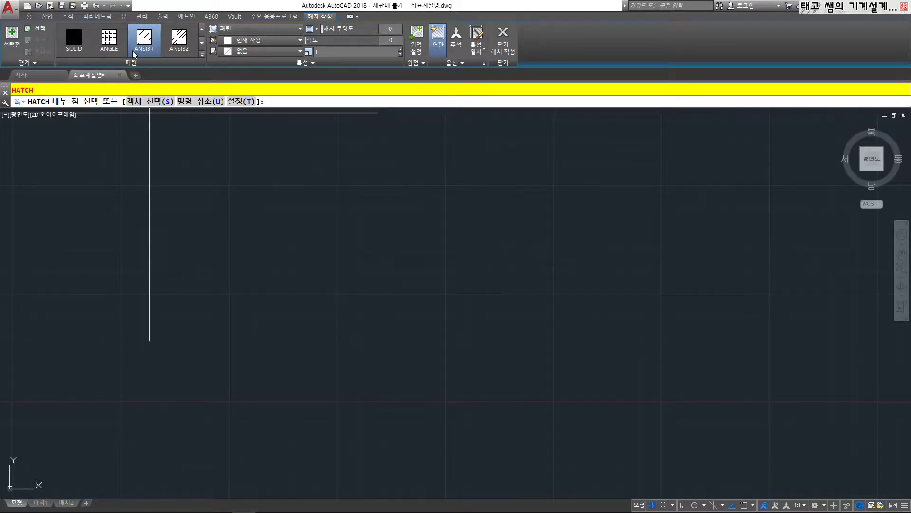
click(109, 40)
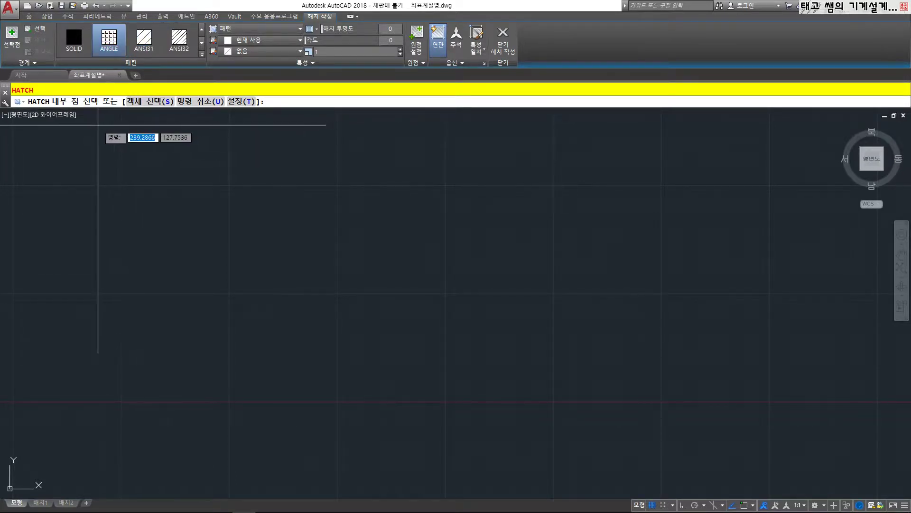
click(69, 52)
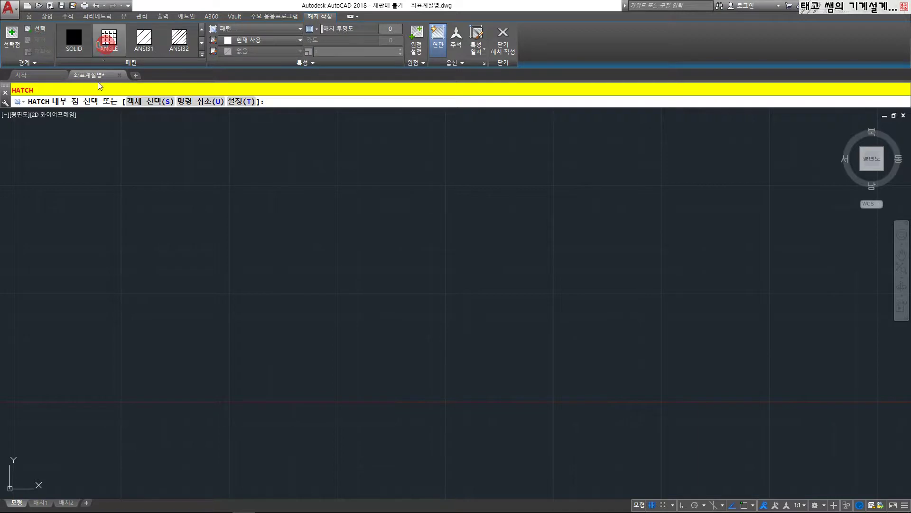
click(179, 40)
click(109, 40)
click(64, 50)
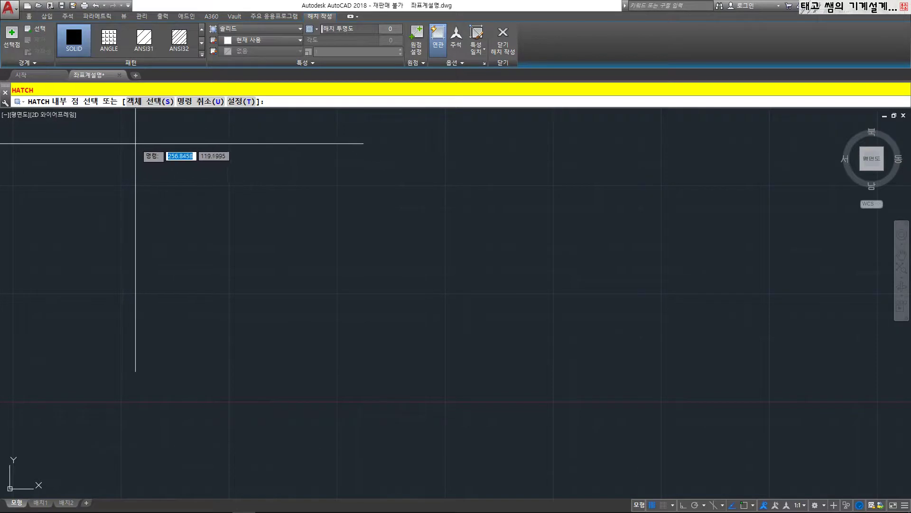
click(138, 47)
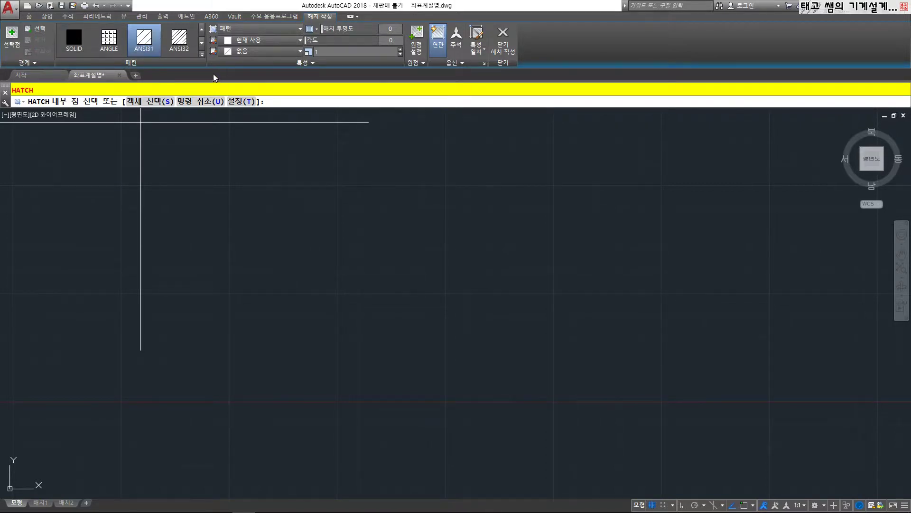
click(503, 38)
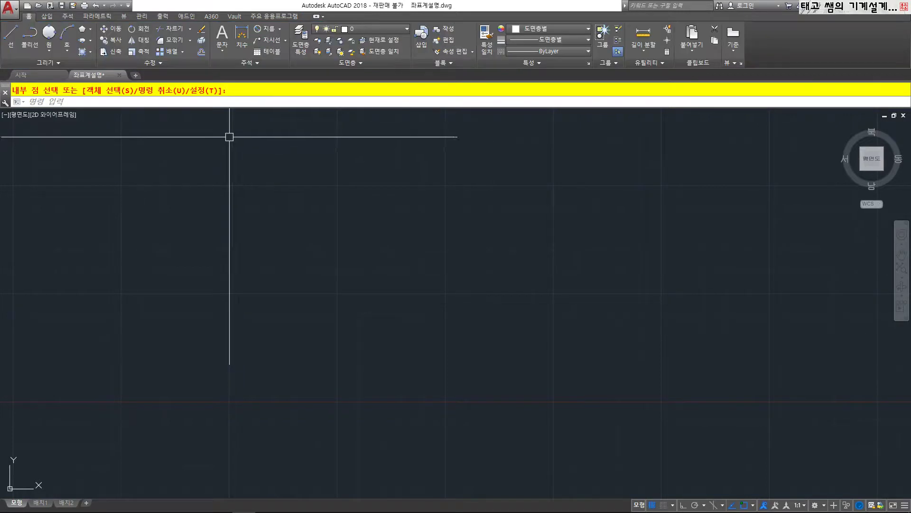
Step: Draw three partly overlapping rectangles, the second starting inside the first and the third crossing the upper parts of both
click(90, 28)
click(81, 41)
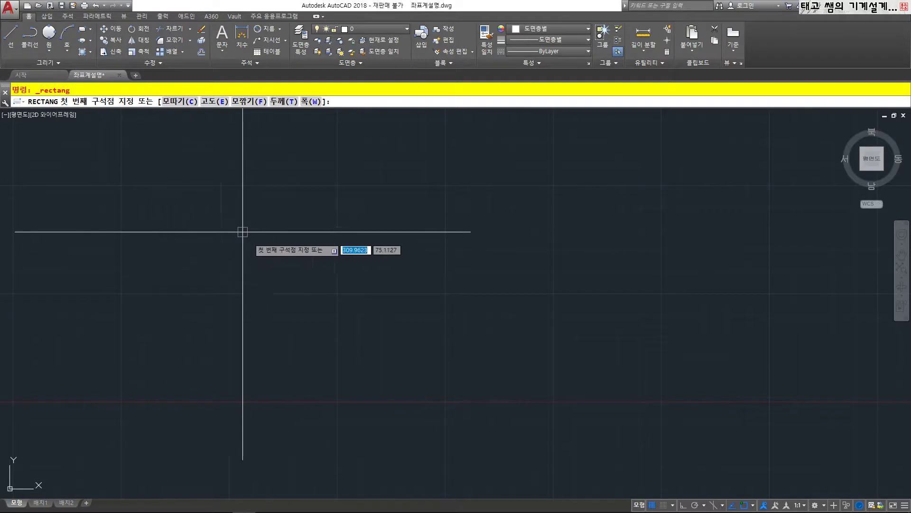
click(196, 198)
click(367, 316)
key(Return)
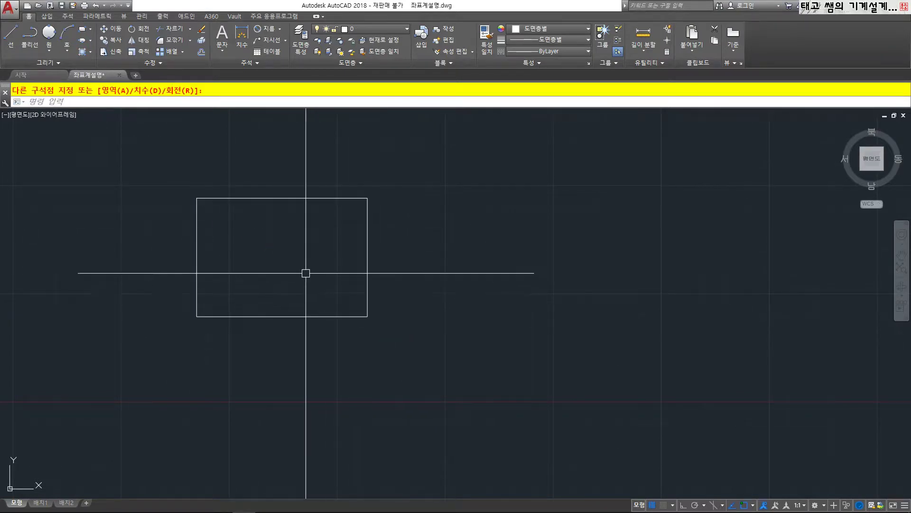
click(296, 260)
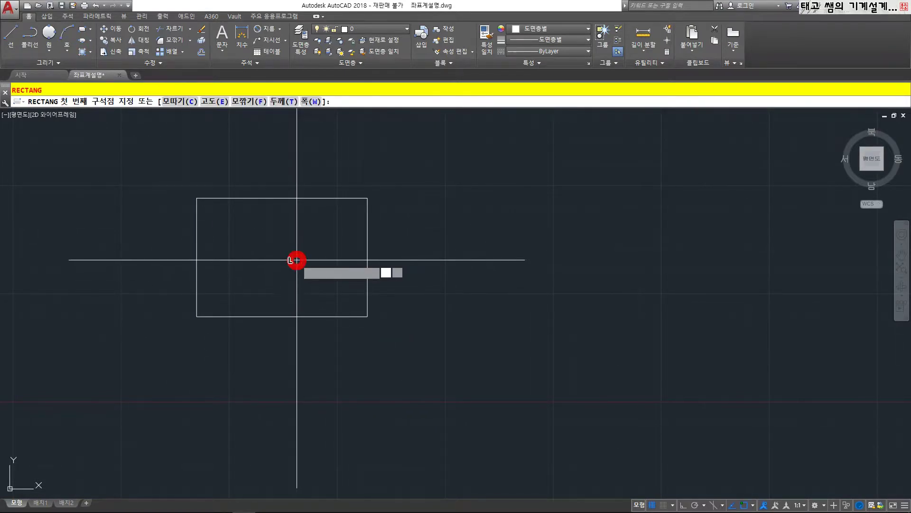
click(489, 385)
right_click(443, 258)
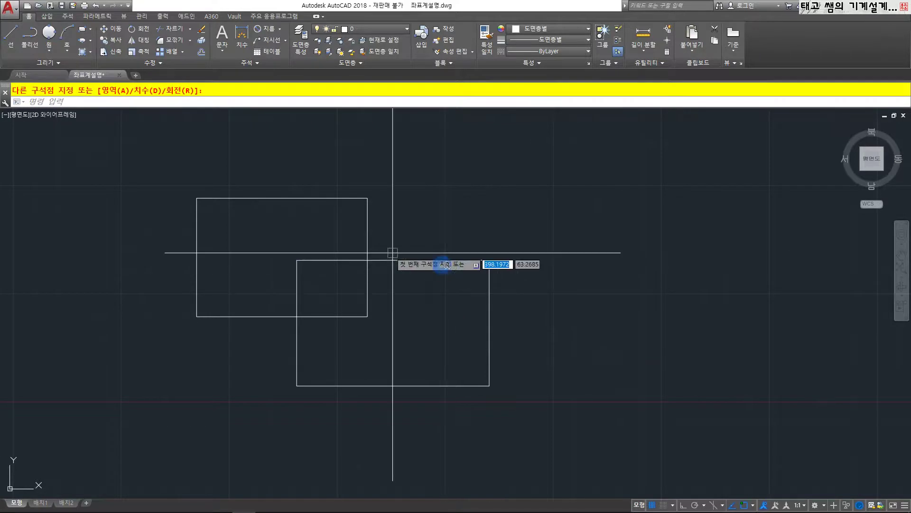
click(319, 144)
click(531, 285)
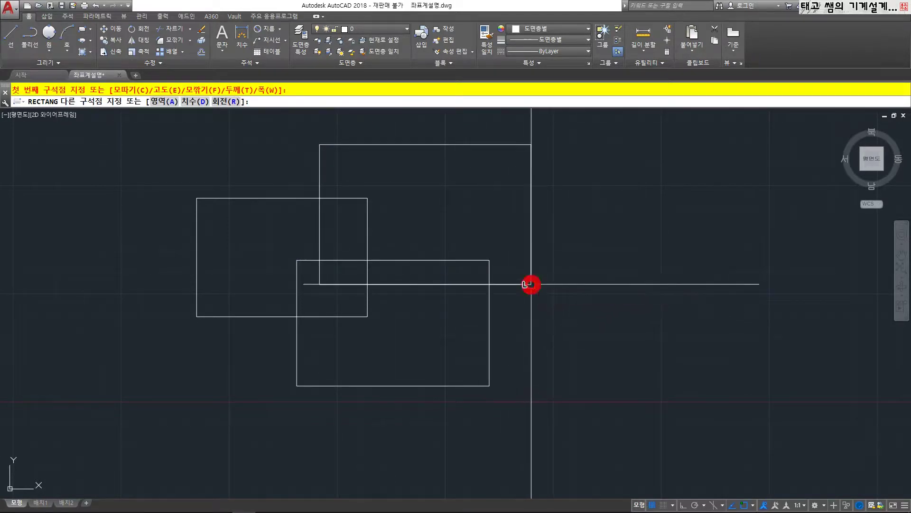
middle_drag(384, 301, 332, 281)
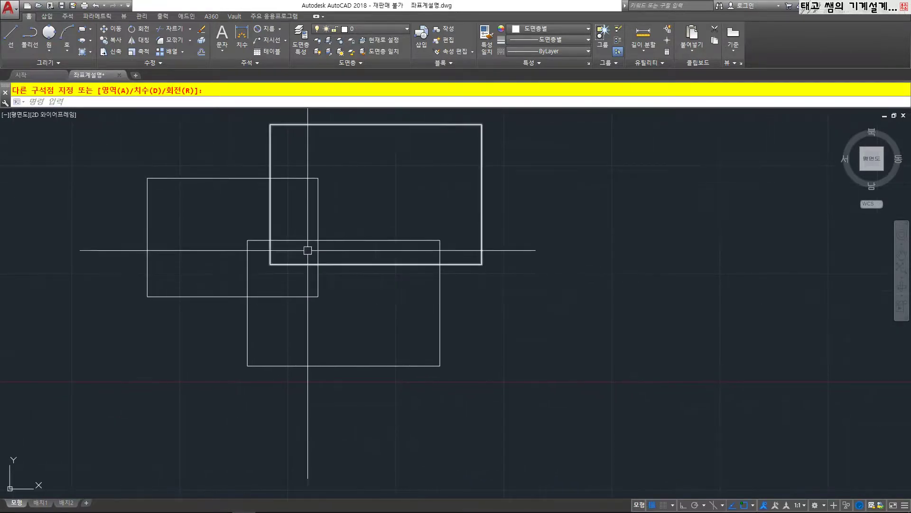
middle_drag(336, 192, 325, 216)
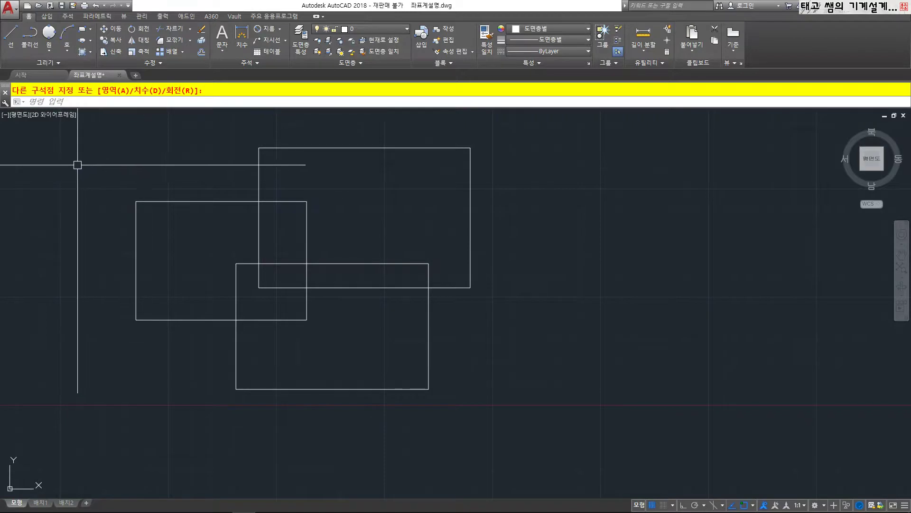
Step: Hatch three adjoining overlap areas inside the rectangles with the ANSI31 pattern at scale 1, forming an L shape
text(H)
key(space)
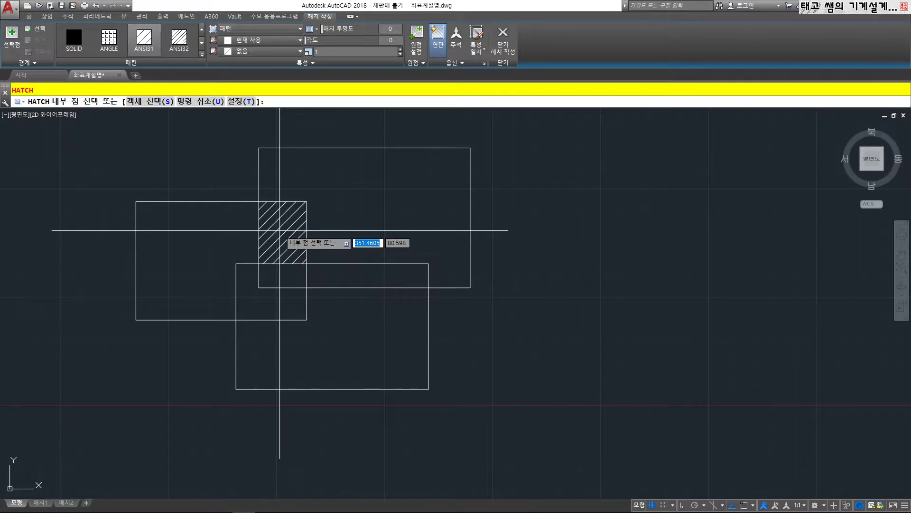
click(279, 231)
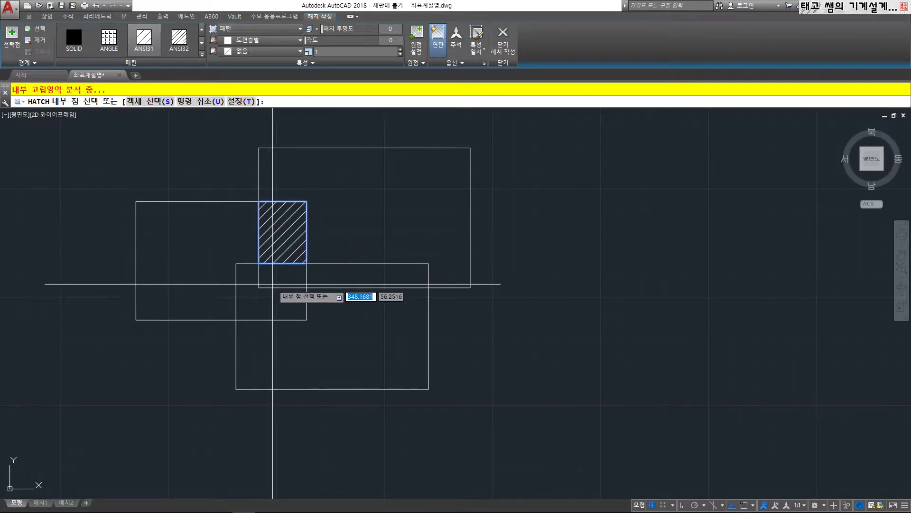
click(266, 274)
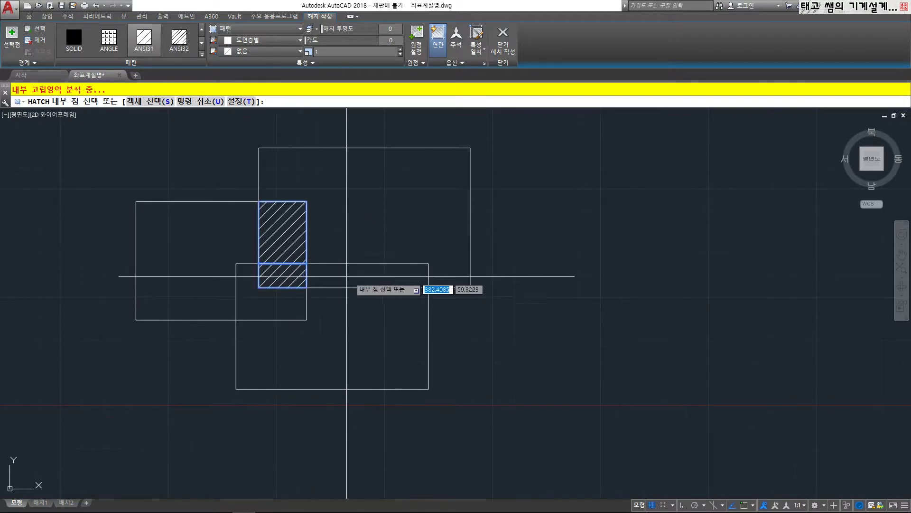
click(351, 278)
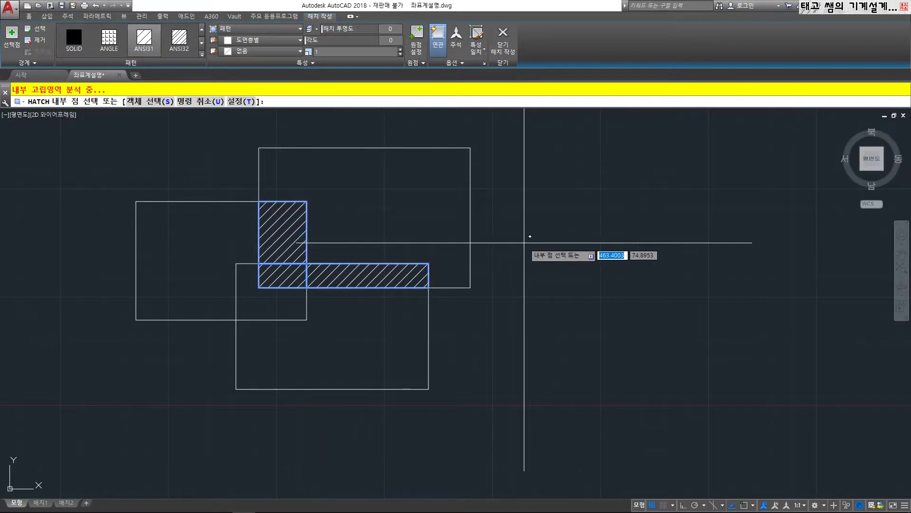
right_click(522, 238)
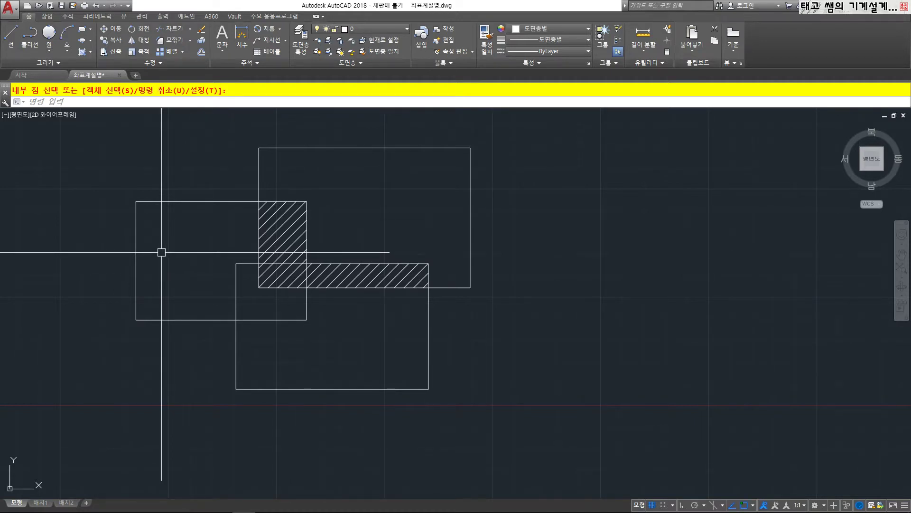
Step: Fill the leftmost rectangle's non-overlapping area with a GR_LINEAR gradient from blue to yellow
click(91, 53)
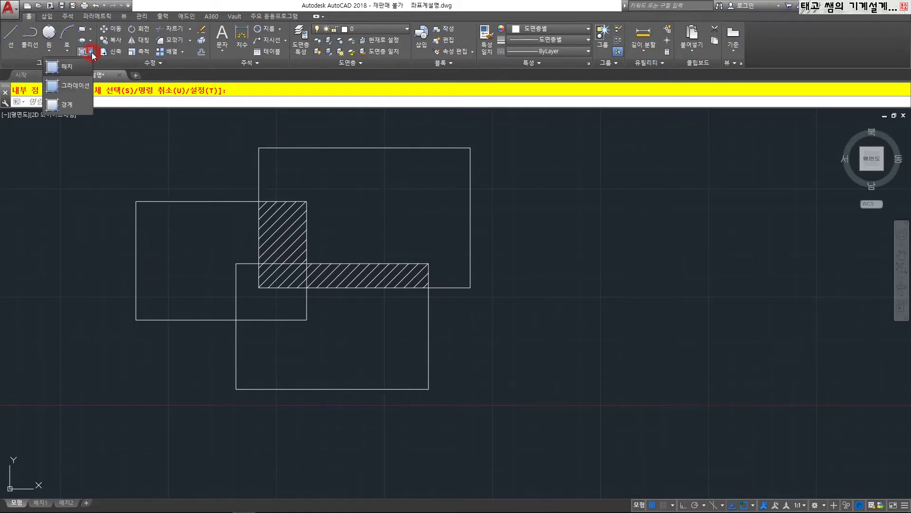
click(74, 86)
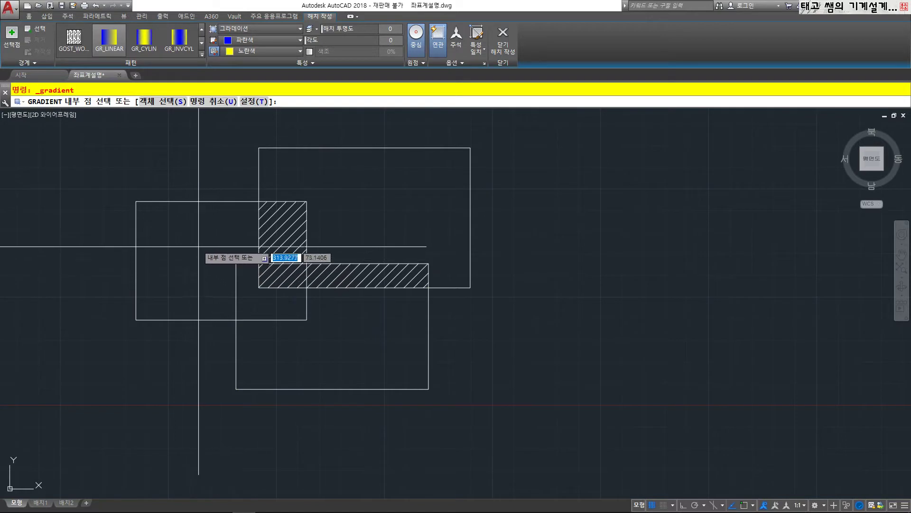
click(195, 240)
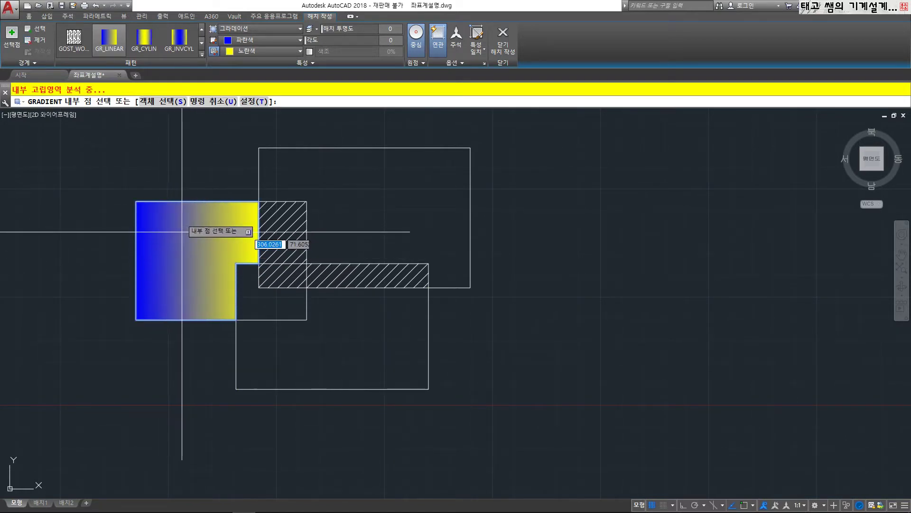
Step: Browse the hatch patterns, change the leftmost area's gradient fill to SOLID, and close hatch creation
click(203, 44)
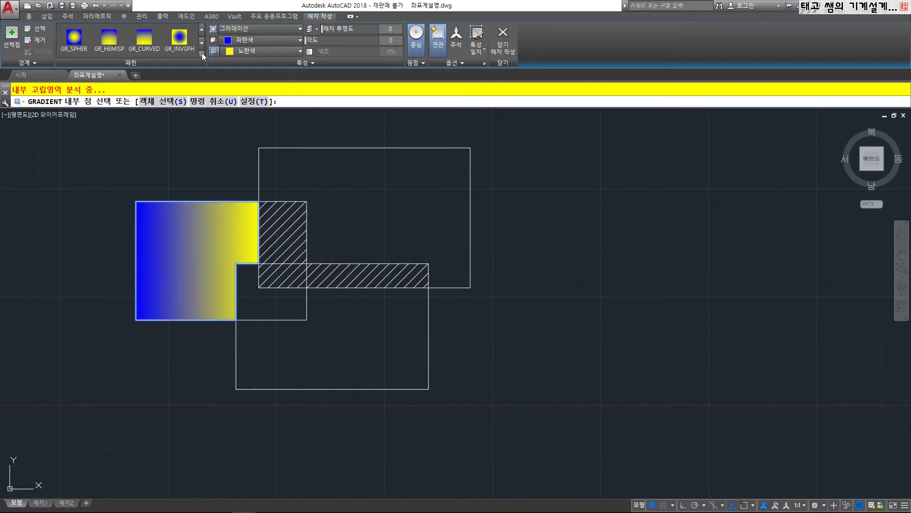
click(202, 55)
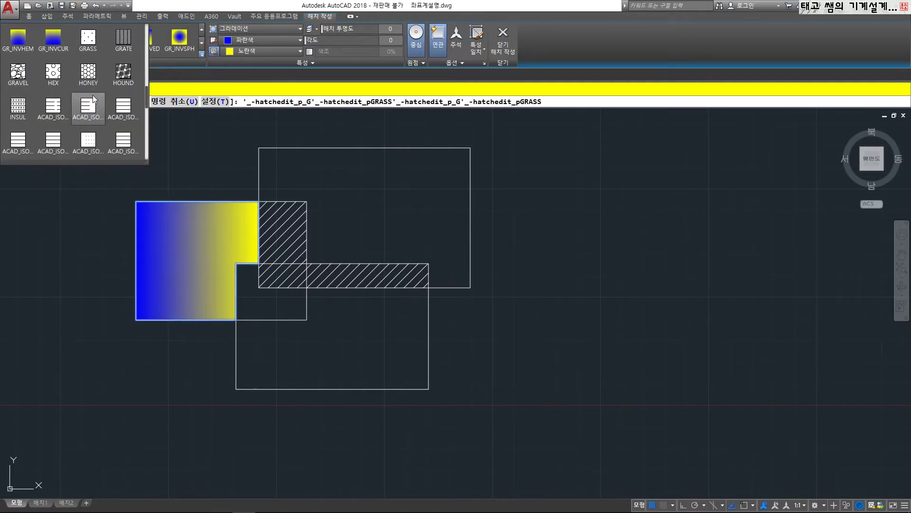
scroll(76, 66, up, 6)
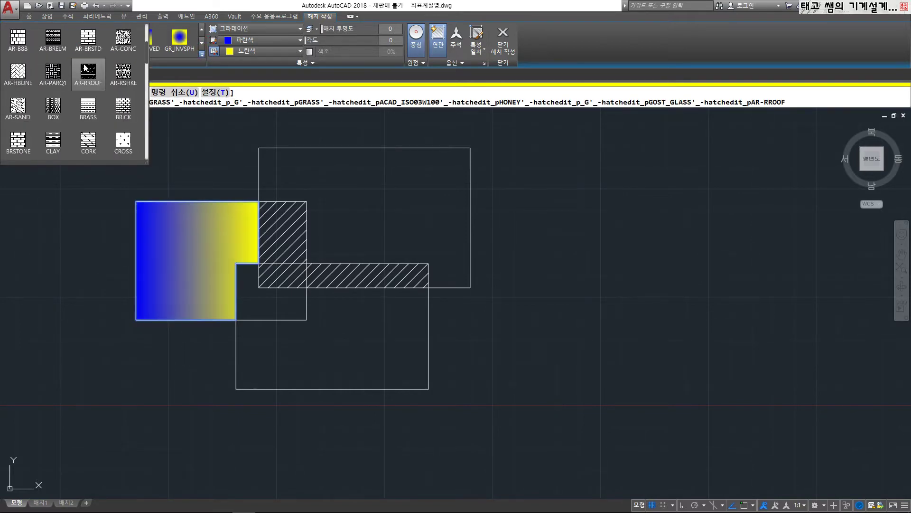
scroll(85, 67, up, 3)
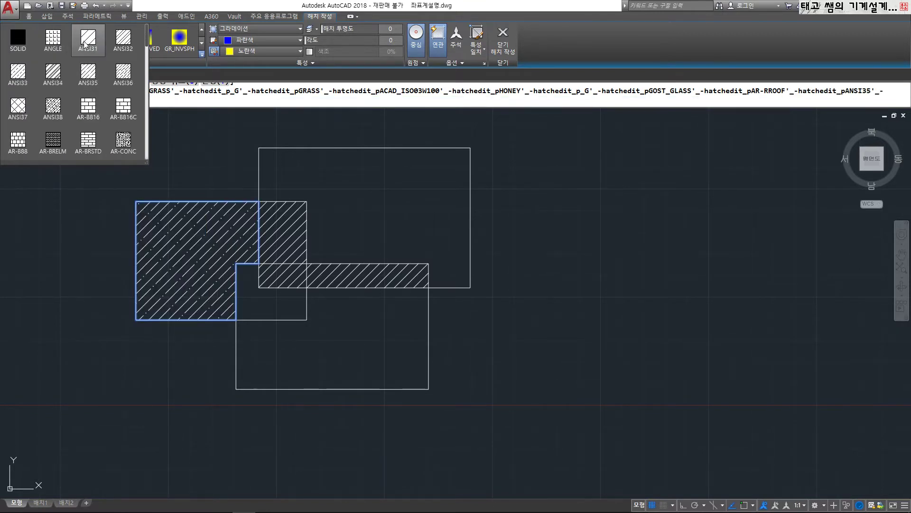
click(18, 37)
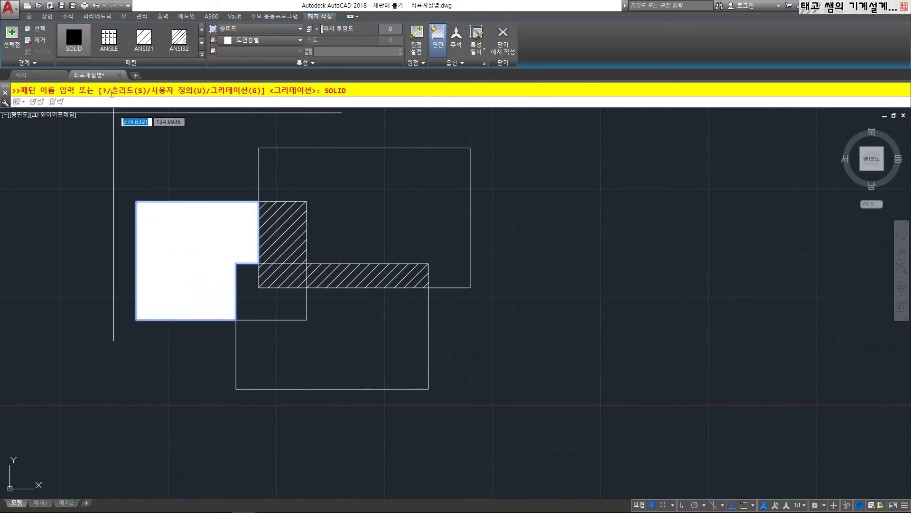
click(82, 44)
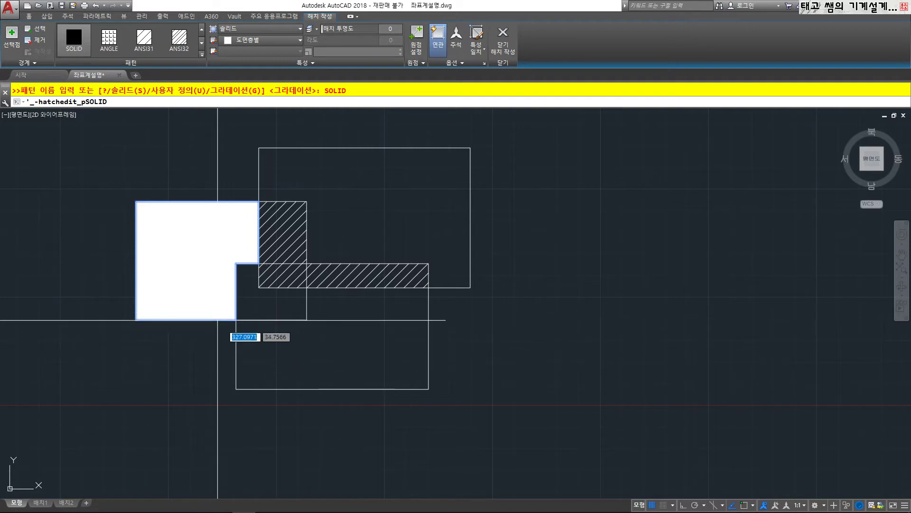
click(503, 37)
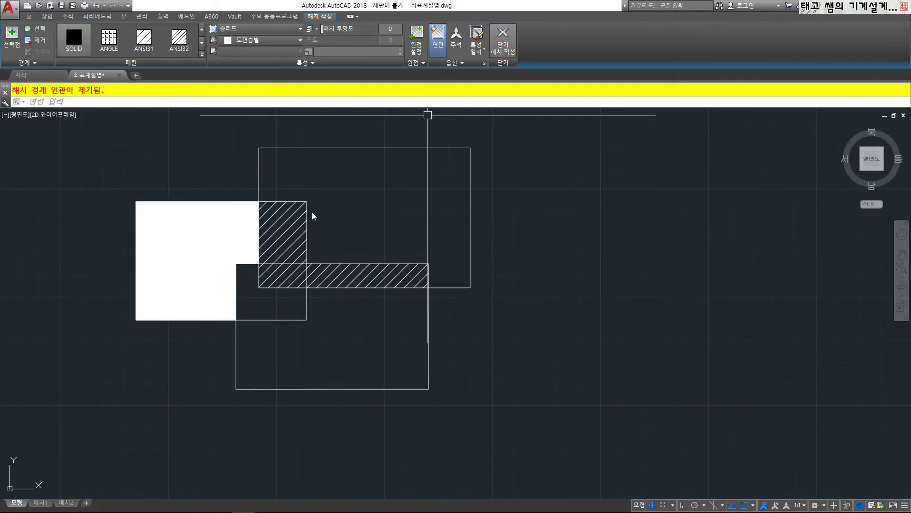